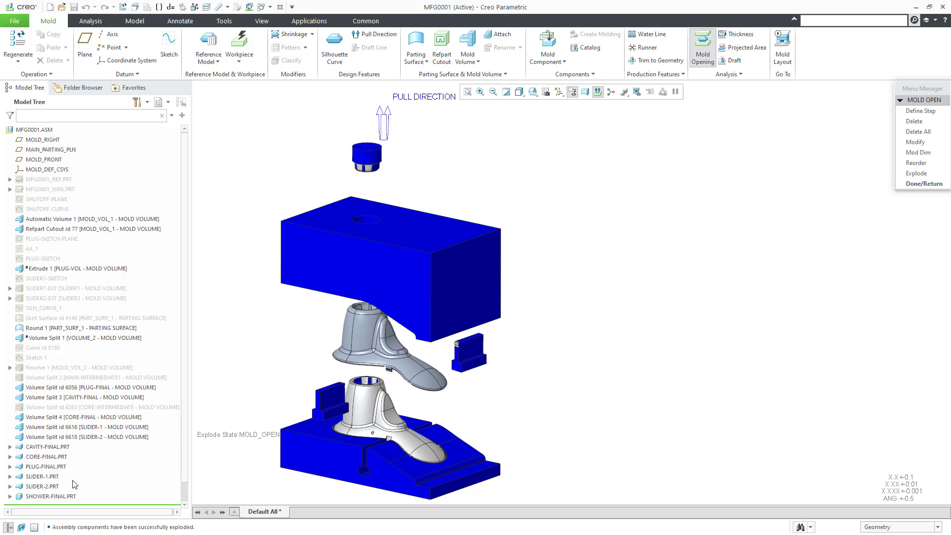
# Step: Highlight PLUG-FINAL, SLIDER-1 and SLIDER-2 in the exploded mold, and switch to the 71010-MOLD-CASTING assembly
pyautogui.click(48, 468)
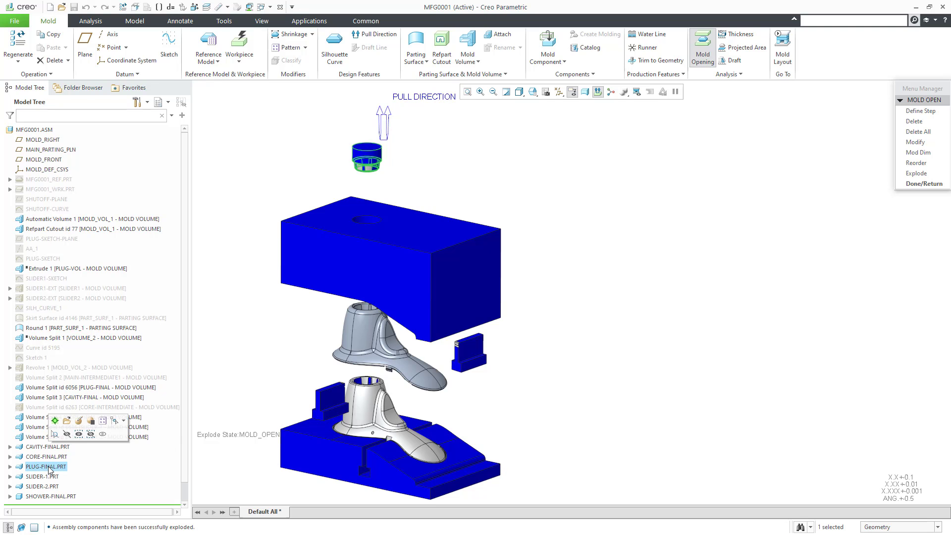
pyautogui.keyDown('ctrl'); pyautogui.click(56, 486); pyautogui.keyUp('ctrl')
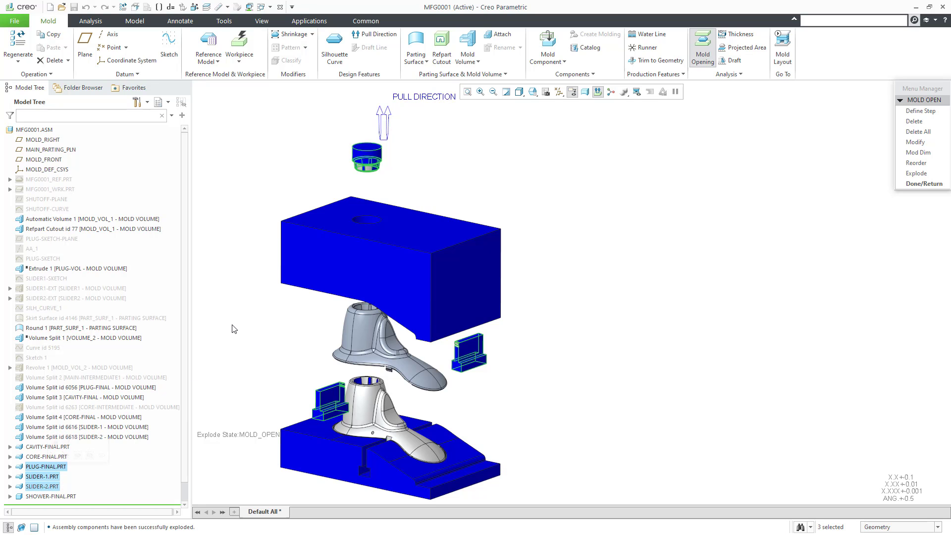
pyautogui.click(270, 7)
pyautogui.click(307, 19)
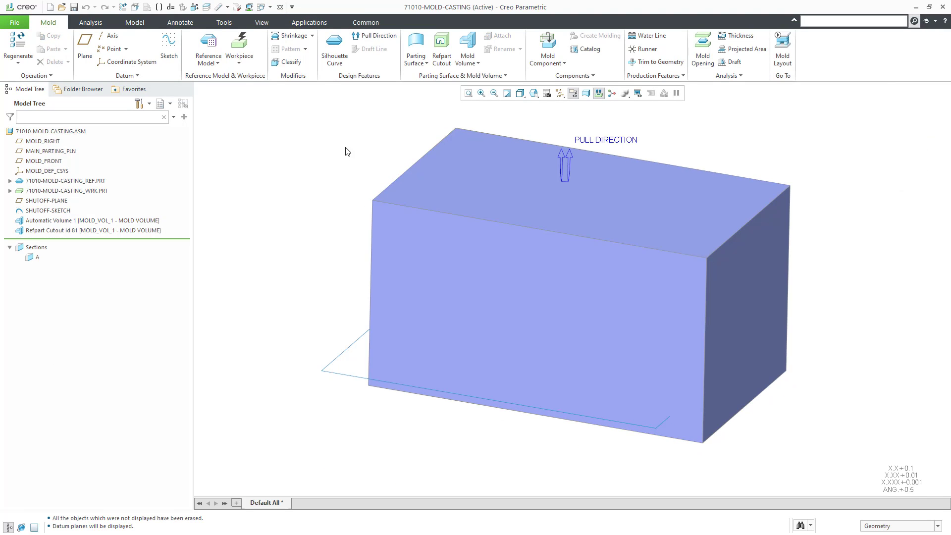
# Step: Turn on the display of datum planes in the mold assembly
pyautogui.click(560, 95)
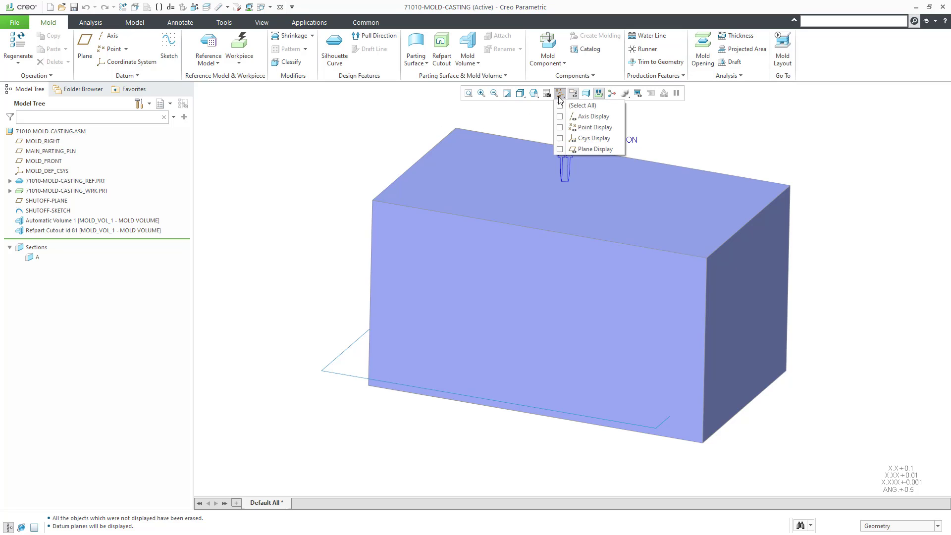
pyautogui.click(580, 149)
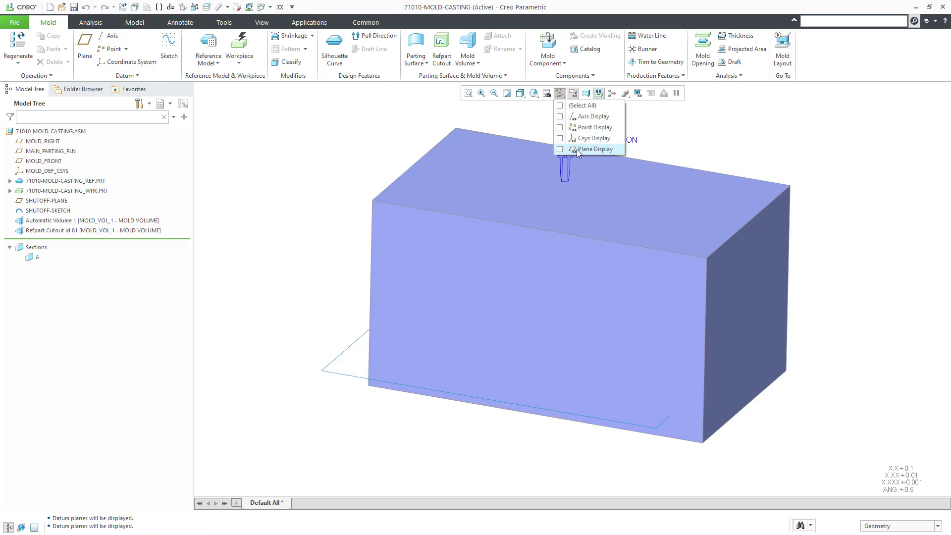
pyautogui.click(303, 150)
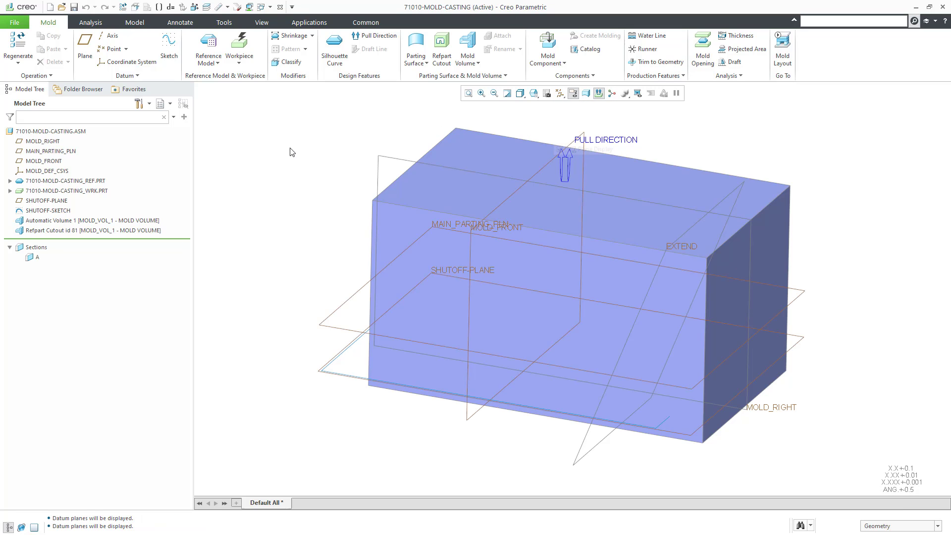
# Step: Hide the MOLD_RIGHT, MOLD_FRONT and MAIN_PARTING_PLN datum planes
pyautogui.click(58, 142)
pyautogui.keyDown('ctrl'); pyautogui.click(50, 161); pyautogui.keyUp('ctrl')
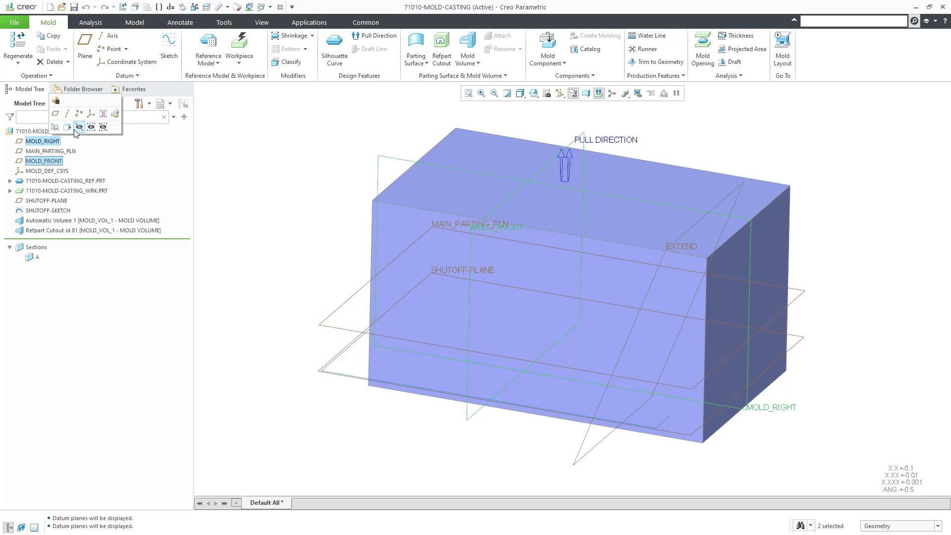
pyautogui.click(79, 127)
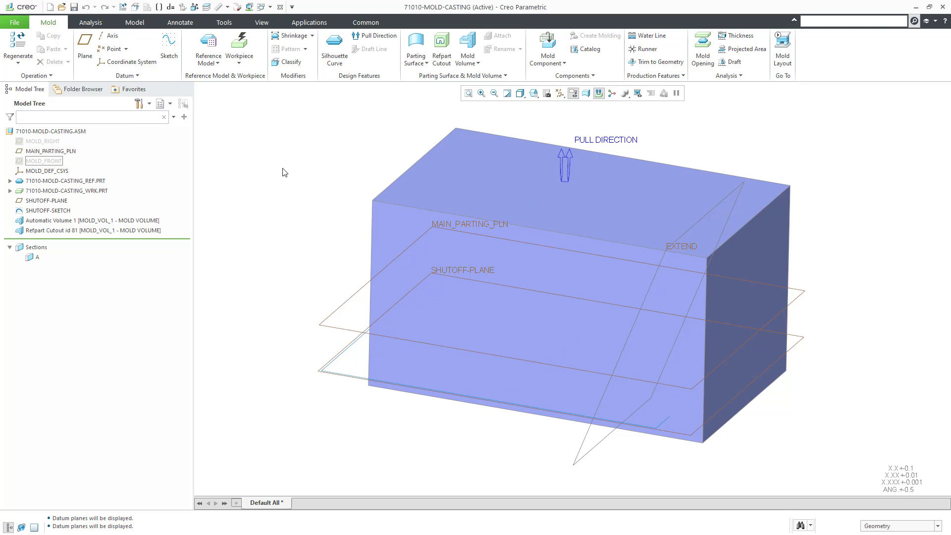
pyautogui.click(330, 328)
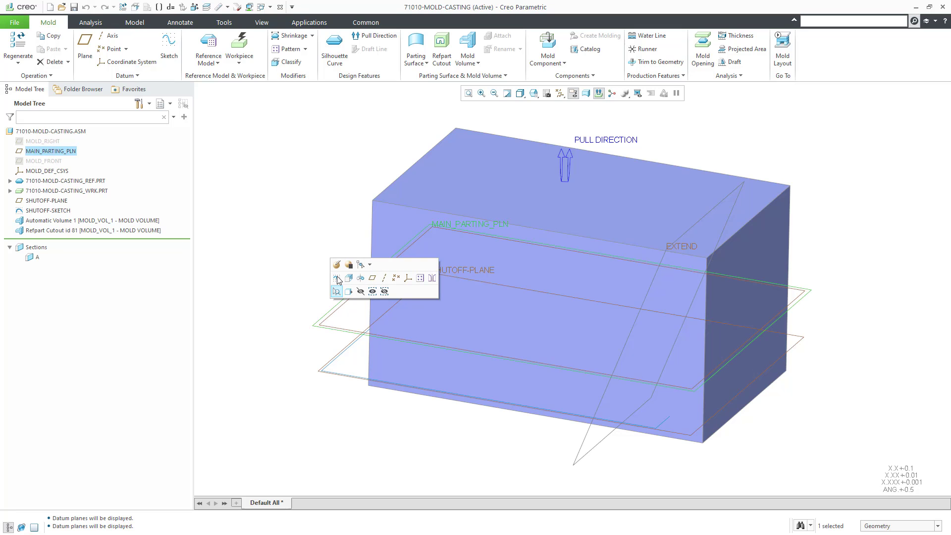
pyautogui.click(360, 294)
pyautogui.moveTo(318, 263); pyautogui.dragTo(317, 257, button='middle')
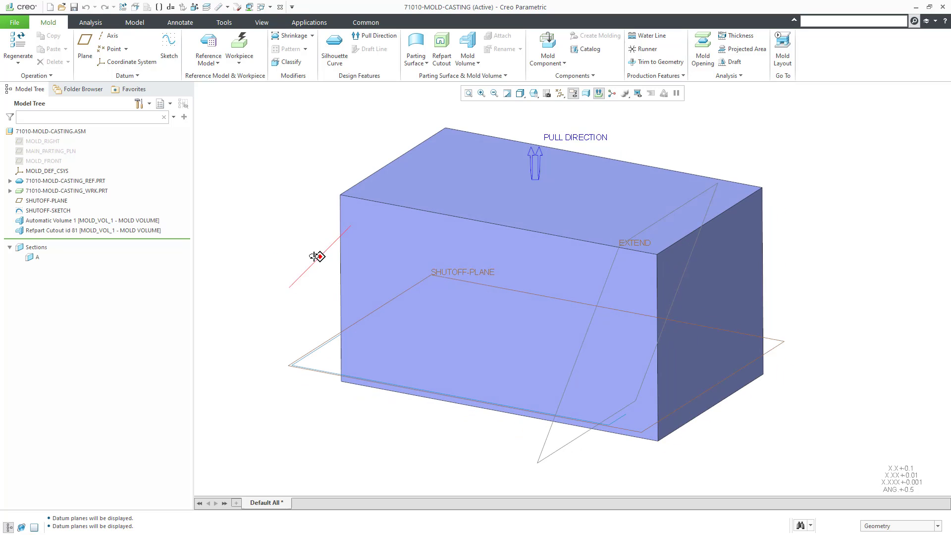
# Step: Hide the Automatic Volume 1 mold volume so the reference part can be seen inside the workpiece
pyautogui.click(63, 222)
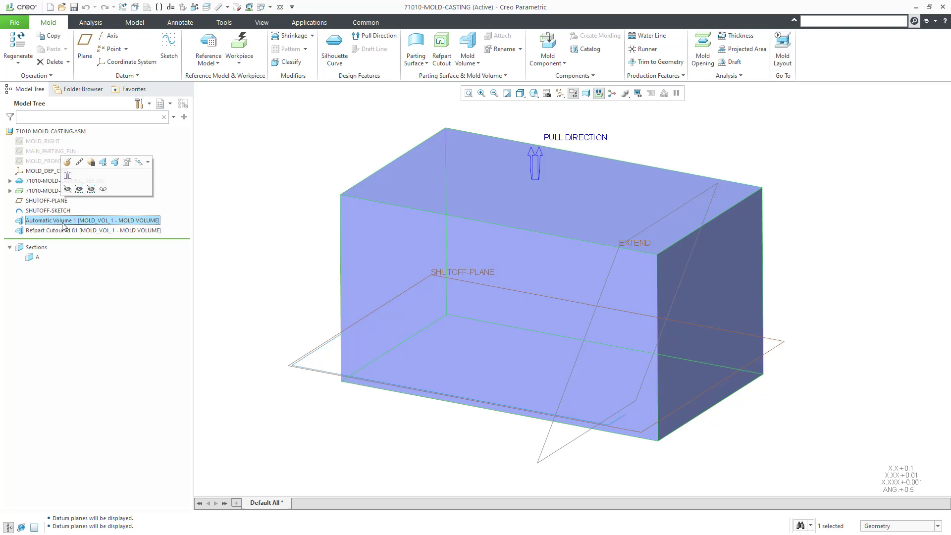
pyautogui.click(79, 189)
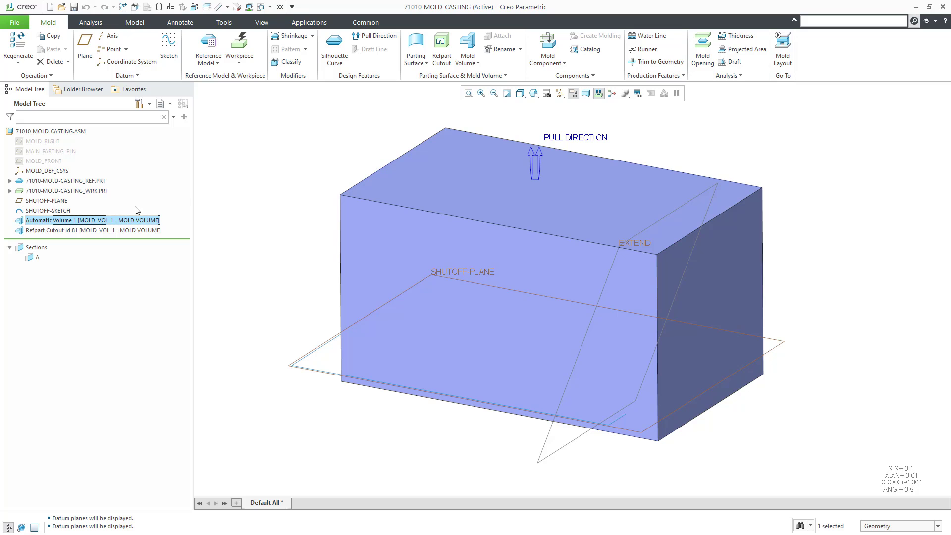
pyautogui.rightClick(91, 220)
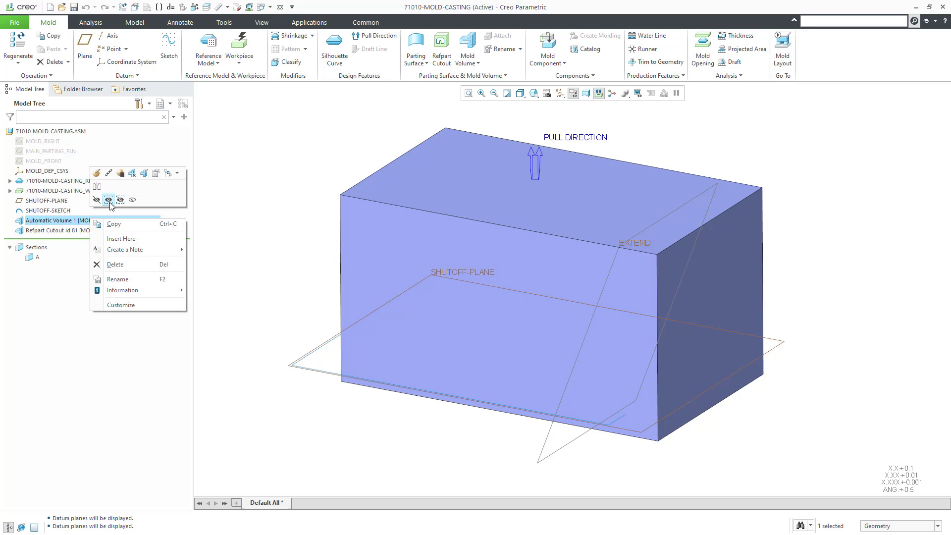
pyautogui.click(97, 200)
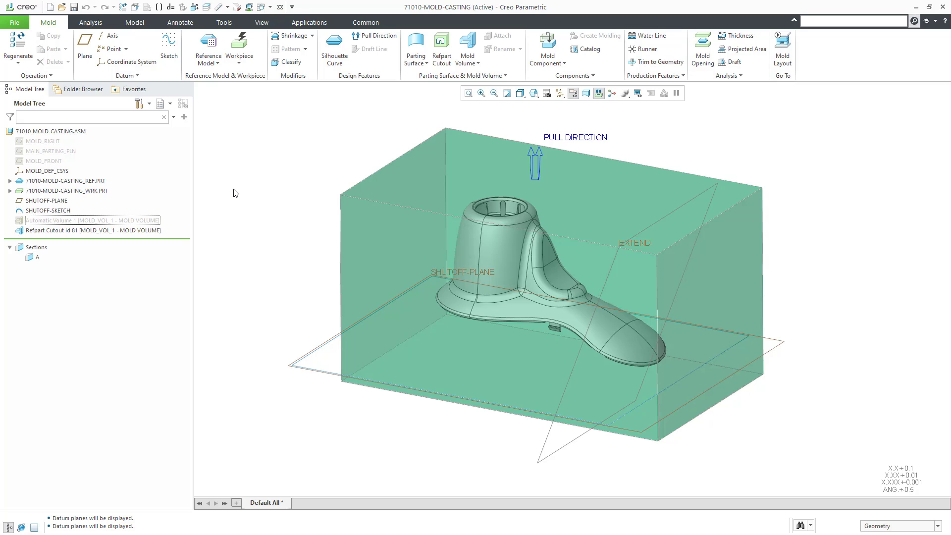
# Step: Create a new mold volume and start a sketch in it on the MOLD_FRONT plane
pyautogui.moveTo(308, 227); pyautogui.dragTo(319, 241, button='middle')
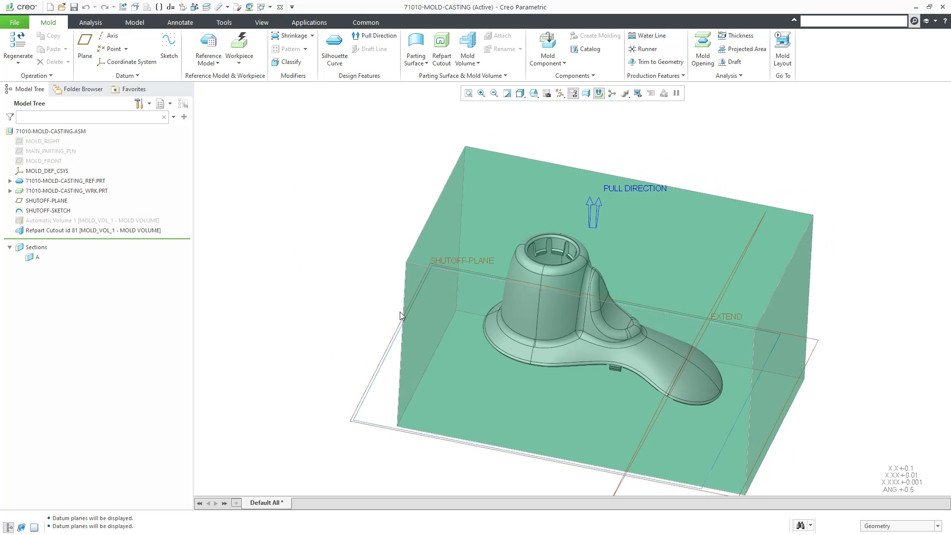
pyautogui.scroll(-5, 545, 261)
pyautogui.scroll(-3, 546, 260)
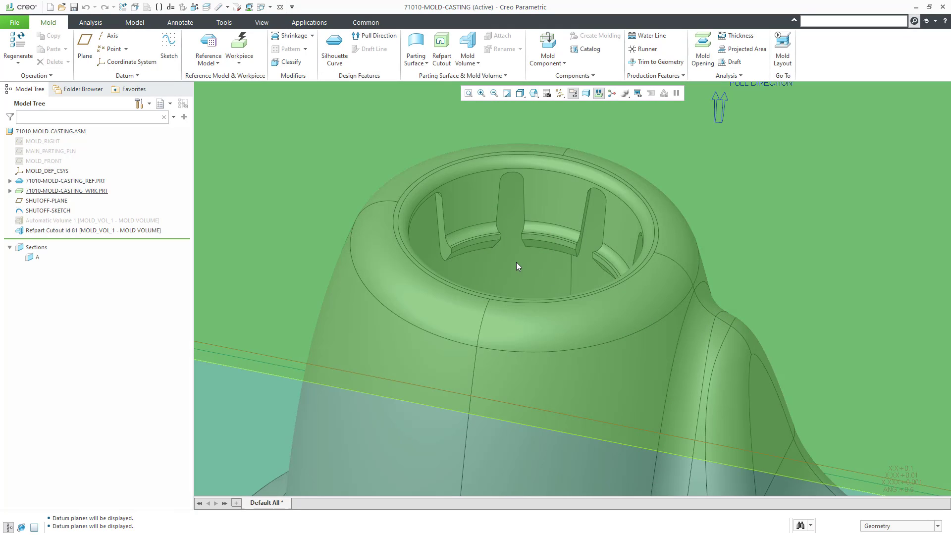
pyautogui.scroll(2, 516, 263)
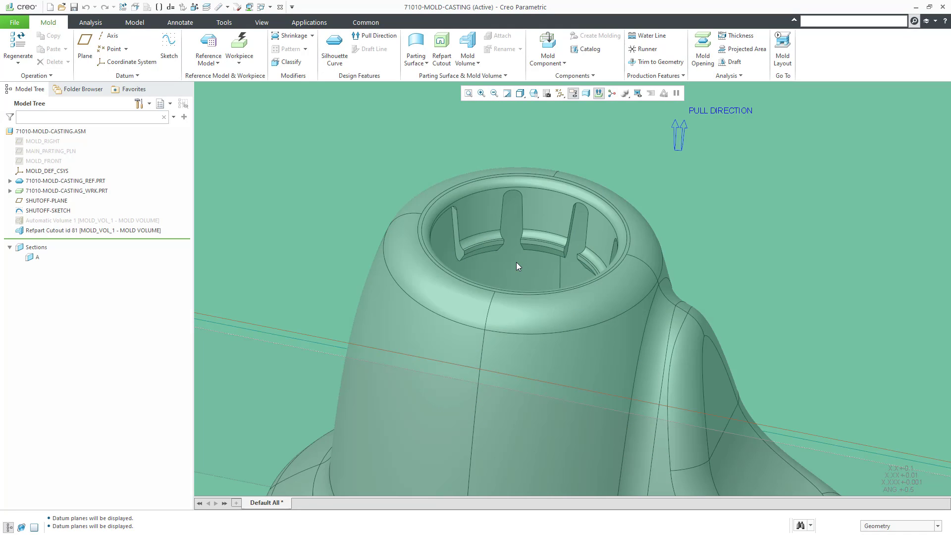
pyautogui.scroll(8, 516, 262)
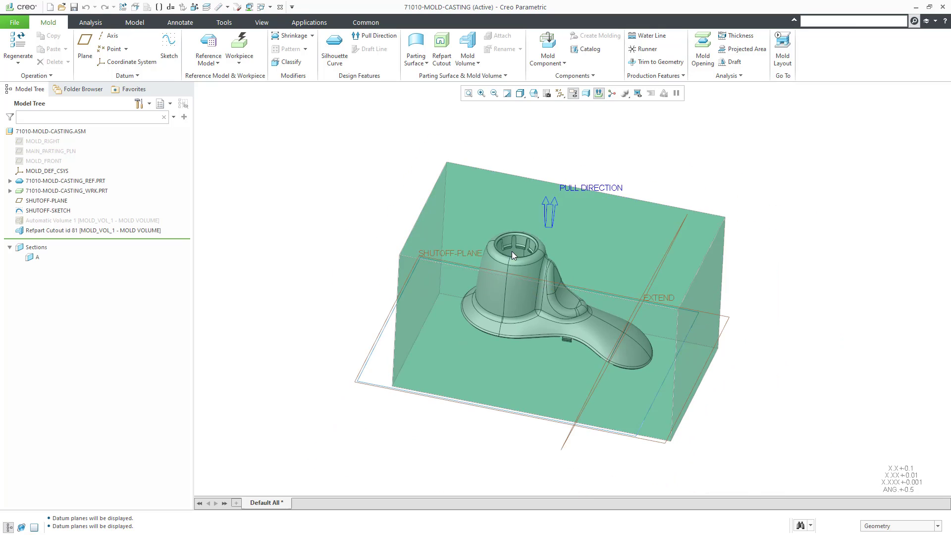
pyautogui.moveTo(512, 251)
pyautogui.mouseDown(button='middle')
pyautogui.moveTo(503, 227)
pyautogui.moveTo(487, 232)
pyautogui.moveTo(489, 246)
pyautogui.mouseUp(button='middle')
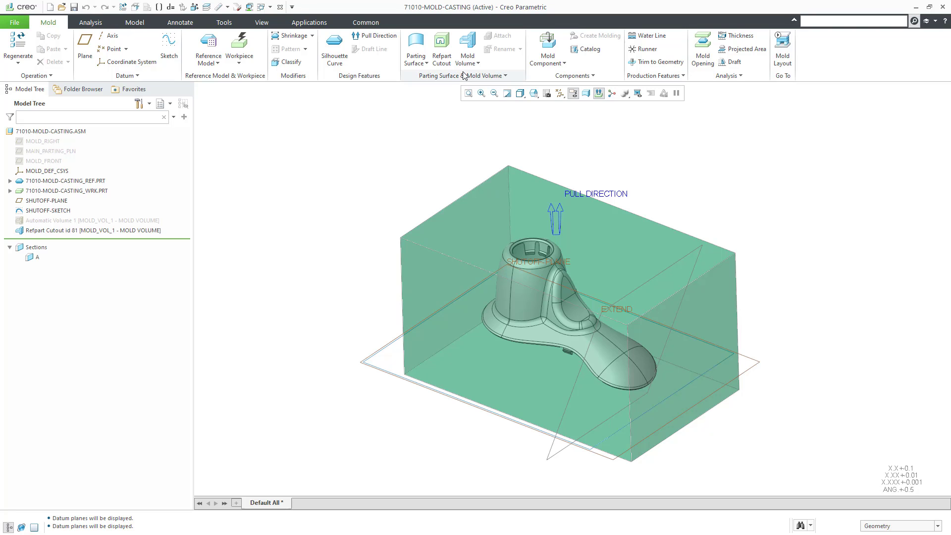
pyautogui.click(470, 51)
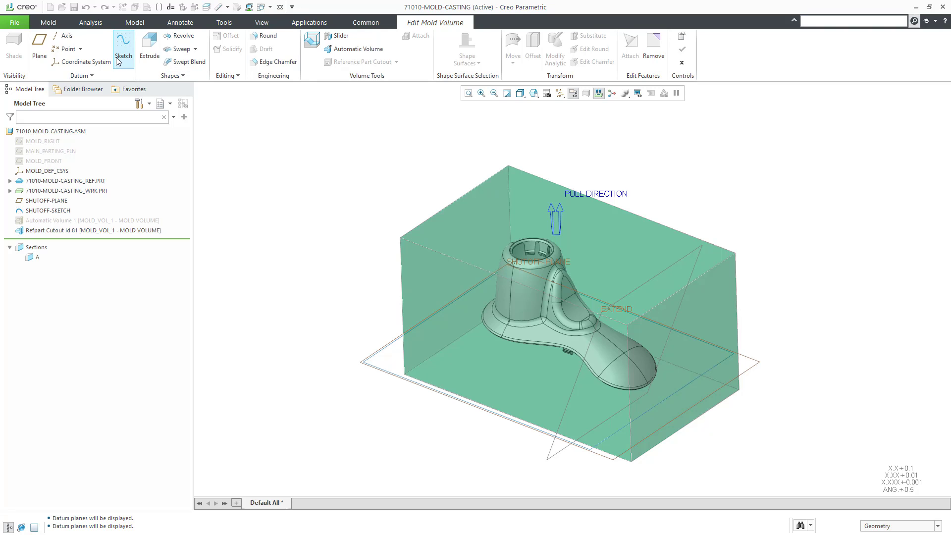
pyautogui.click(124, 47)
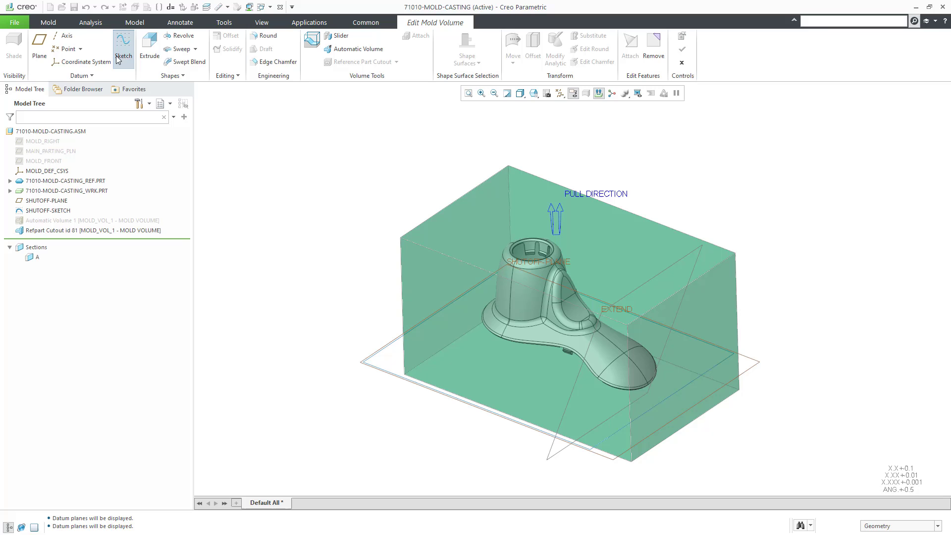
# Step: Unhide the MOLD_RIGHT and MOLD_FRONT datum planes while the sketch placement is being defined
pyautogui.rightClick(55, 163)
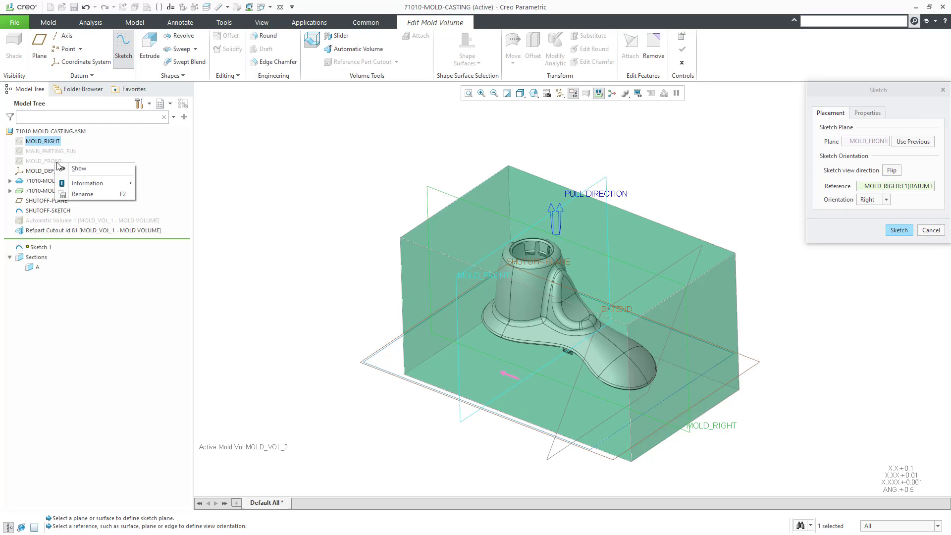
pyautogui.click(76, 168)
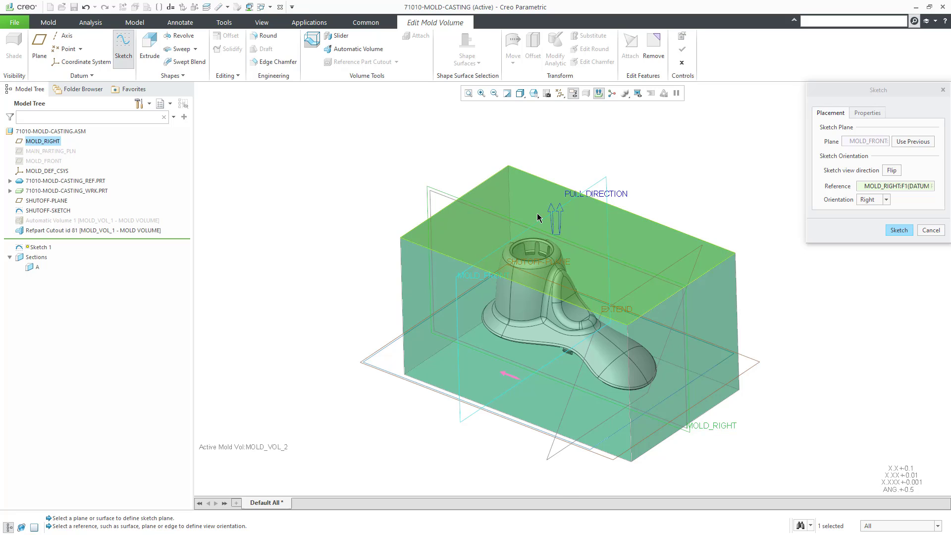
pyautogui.scroll(2, 554, 251)
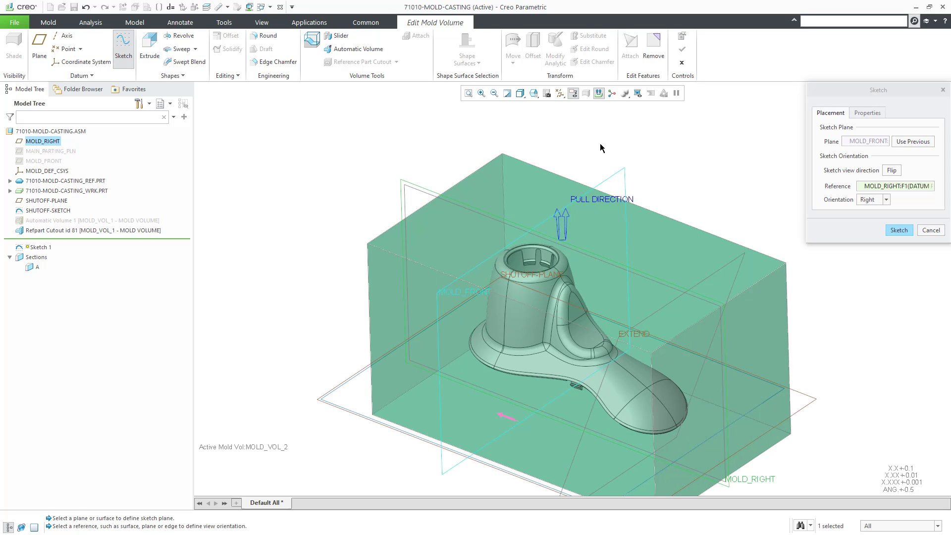
pyautogui.rightClick(37, 164)
pyautogui.click(60, 168)
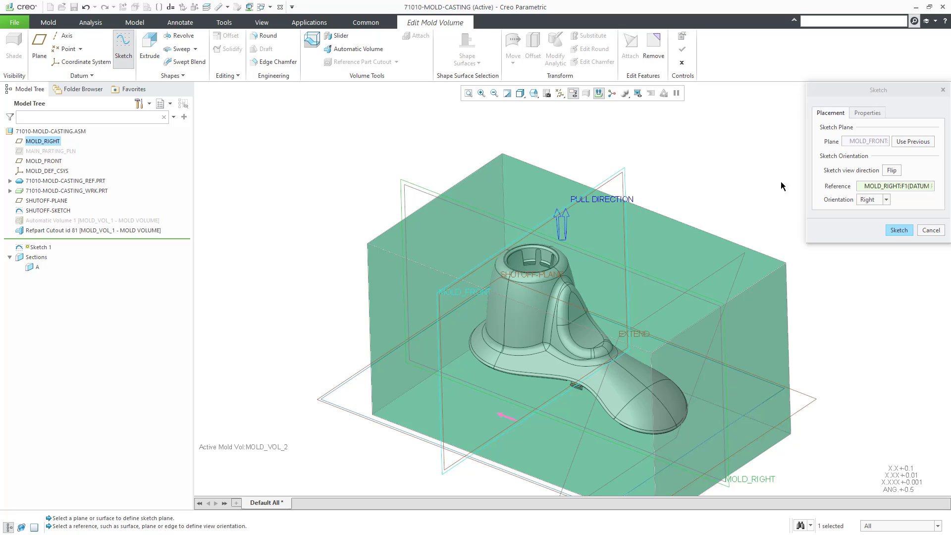
# Step: Enter the sketch with the workpiece's upper face as the Top orientation reference, and turn off the datum plane display
pyautogui.click(603, 231)
pyautogui.click(886, 199)
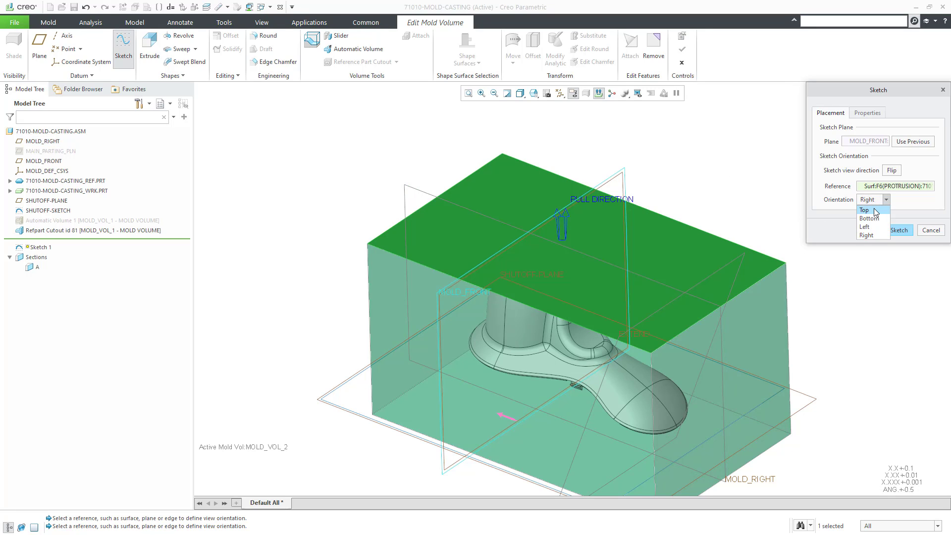
pyautogui.click(875, 211)
pyautogui.click(897, 232)
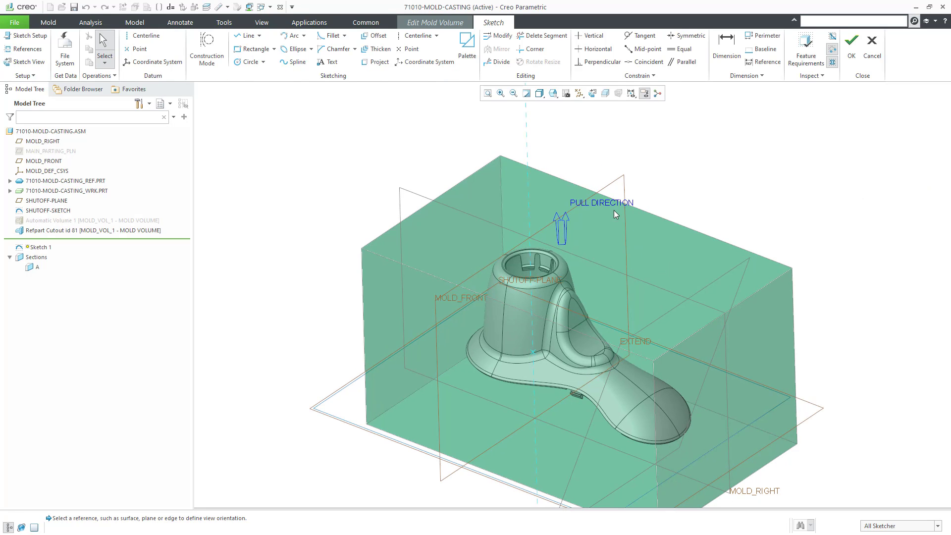
pyautogui.click(579, 95)
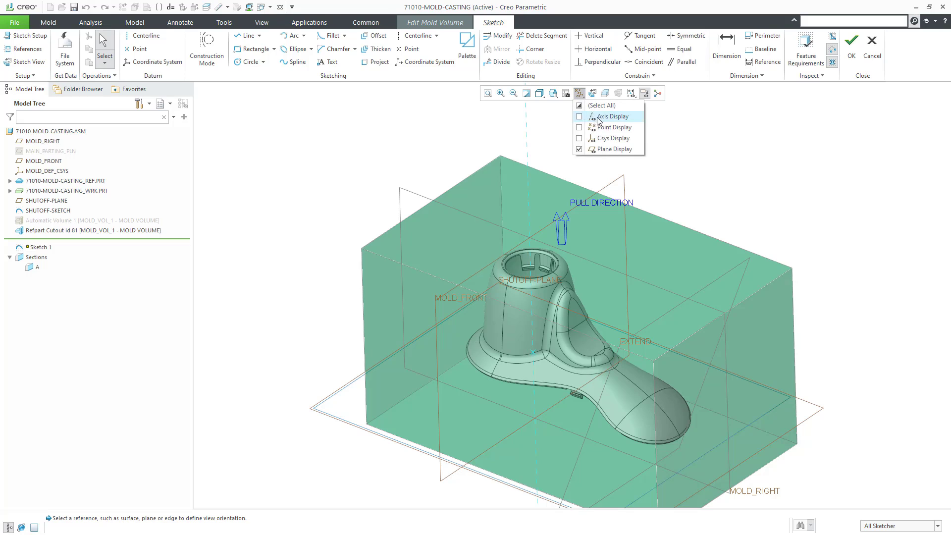
pyautogui.click(609, 149)
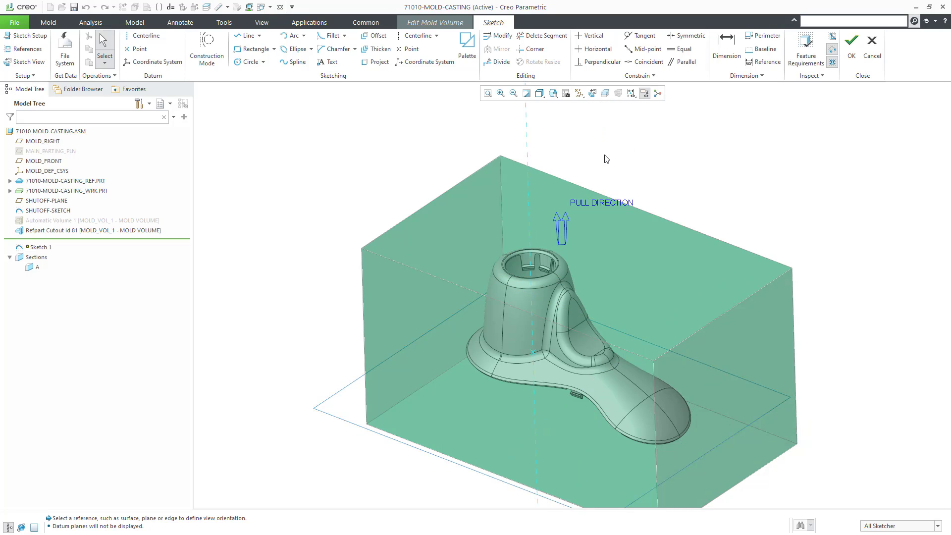
# Step: Project a single edge of the curved snap ledge inside the part's upper opening into the sketch
pyautogui.moveTo(604, 164)
pyautogui.mouseDown(button='middle')
pyautogui.moveTo(590, 136)
pyautogui.moveTo(573, 152)
pyautogui.moveTo(603, 162)
pyautogui.moveTo(595, 201)
pyautogui.mouseUp(button='middle')
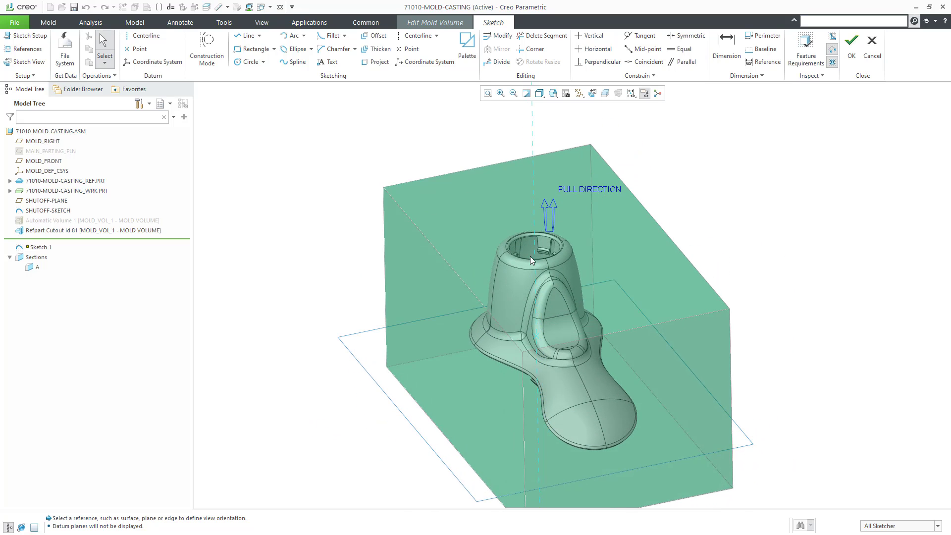
pyautogui.scroll(3, 515, 268)
pyautogui.moveTo(520, 246)
pyautogui.mouseDown(button='middle')
pyautogui.moveTo(489, 208)
pyautogui.moveTo(475, 260)
pyautogui.mouseUp(button='middle')
pyautogui.scroll(4, 623, 260)
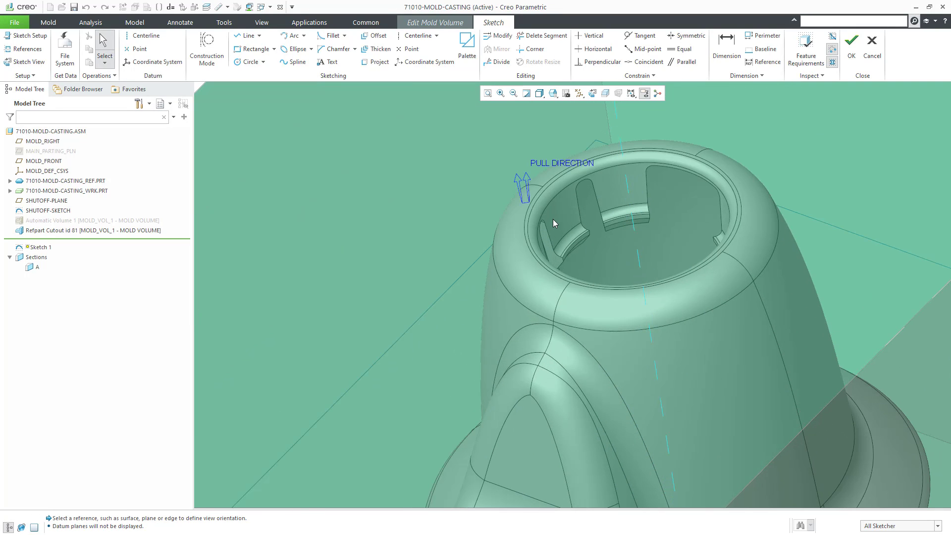
pyautogui.click(376, 64)
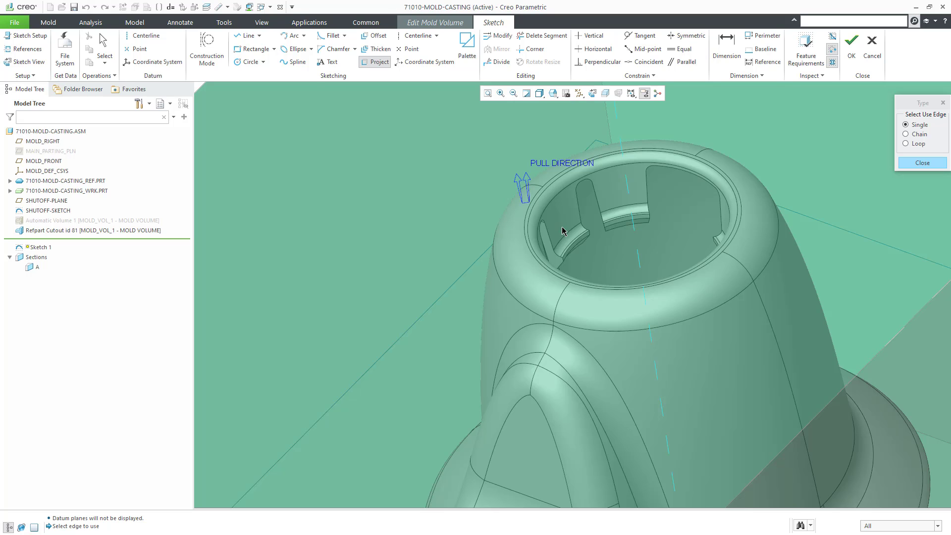
pyautogui.click(573, 245)
pyautogui.scroll(5, 561, 239)
pyautogui.scroll(-5, 526, 179)
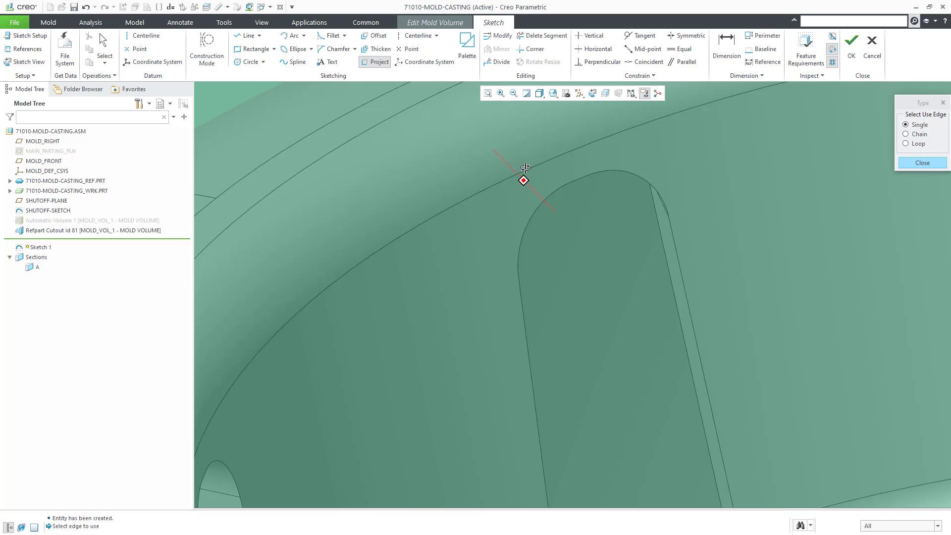
pyautogui.scroll(-5, 497, 229)
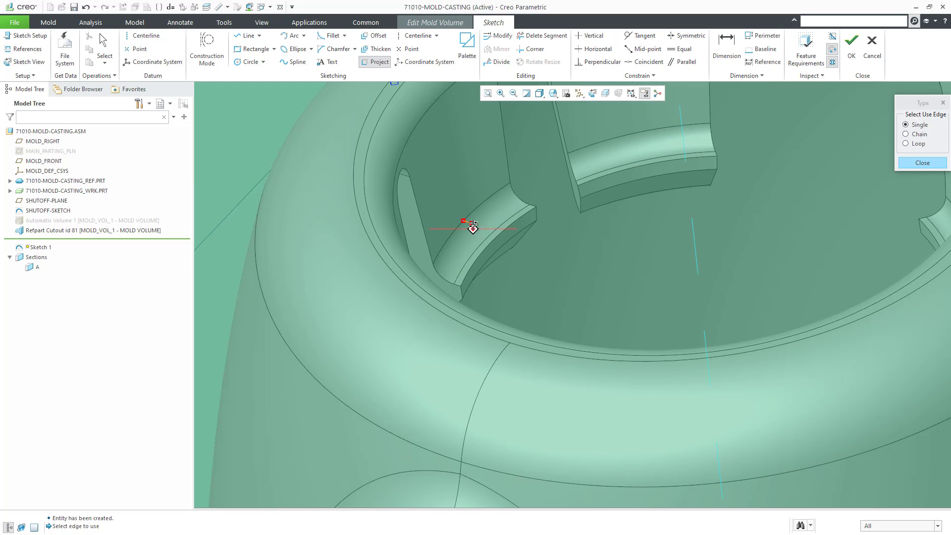
pyautogui.moveTo(472, 221); pyautogui.dragTo(473, 227, button='middle')
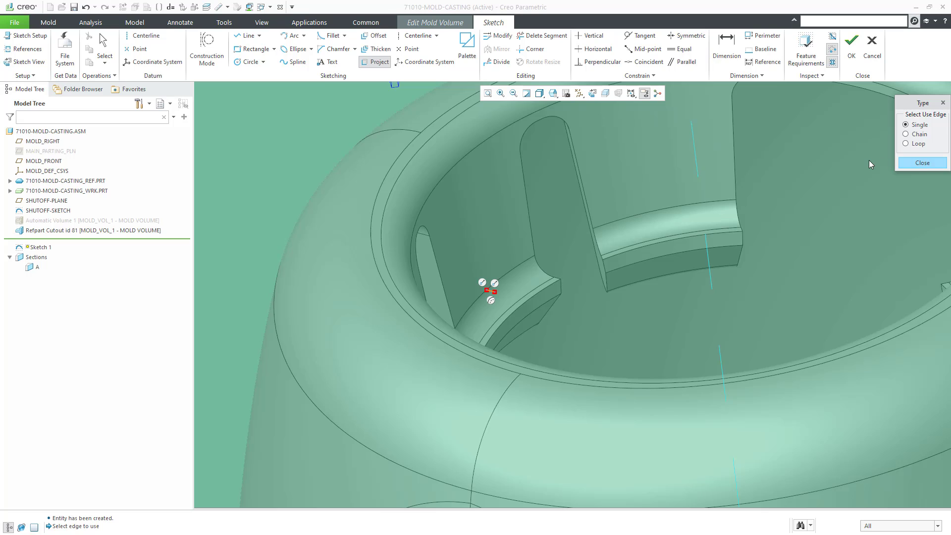
# Step: Undo the projected edge and try to add the upper opening's inner wall as an X sec reference of the sketch
pyautogui.click(929, 164)
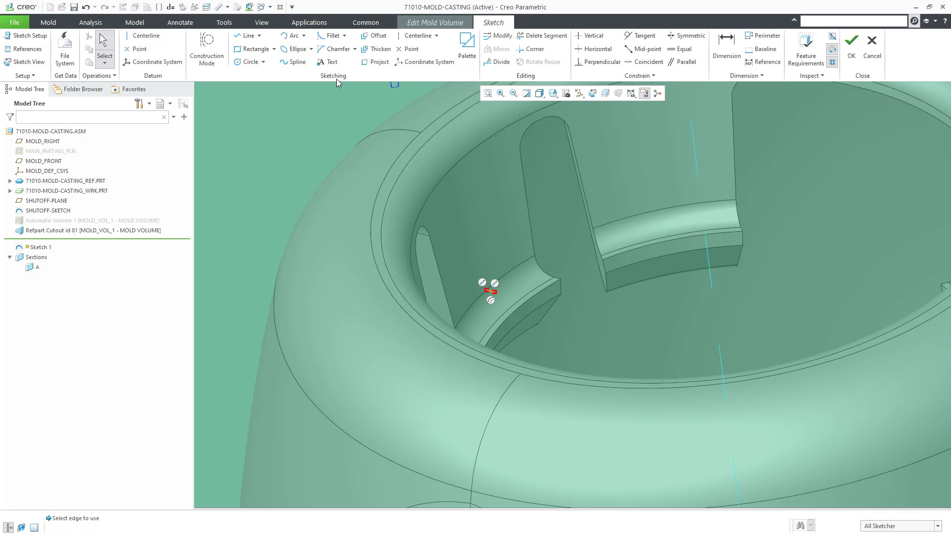
pyautogui.click(86, 7)
pyautogui.click(36, 52)
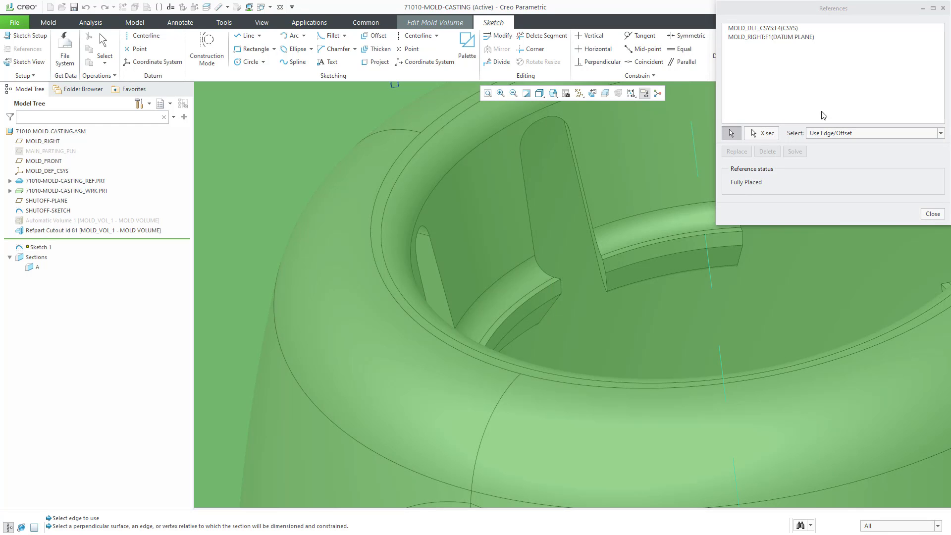
pyautogui.click(765, 134)
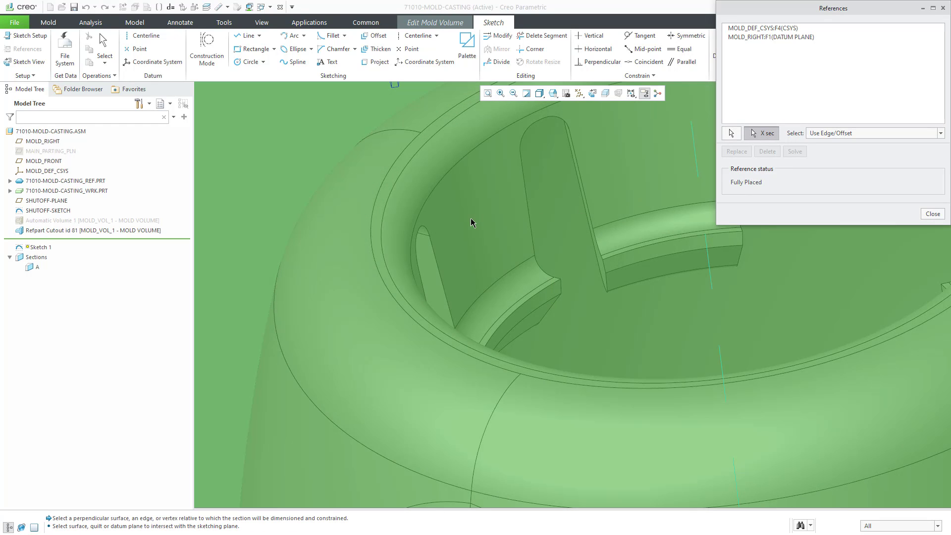
pyautogui.hotkey('ctrl', 'd')
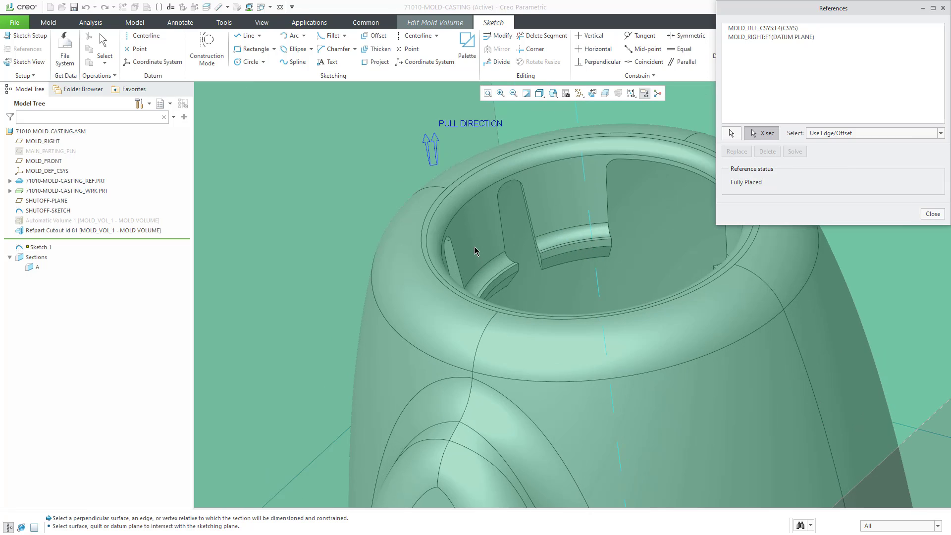
pyautogui.click(475, 241)
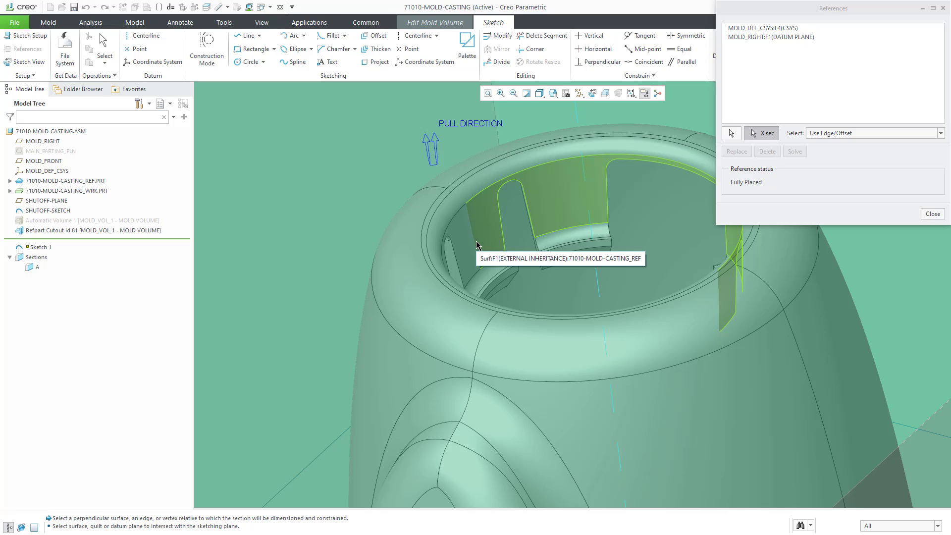
pyautogui.click(478, 245)
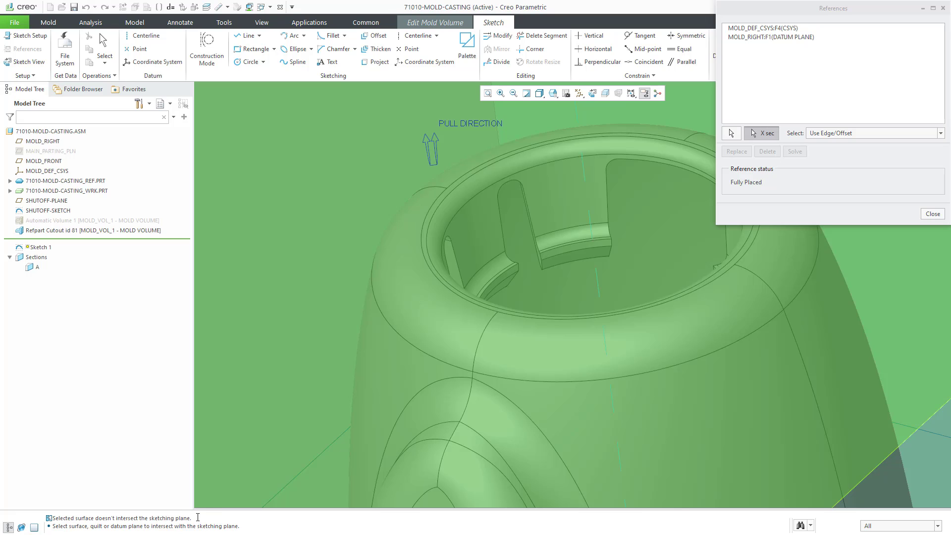
pyautogui.scroll(-3, 464, 184)
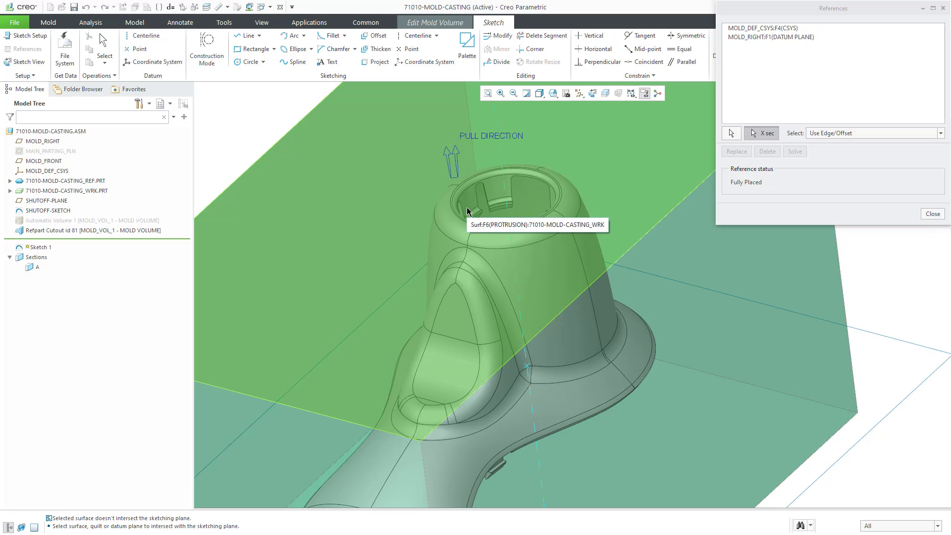
# Step: Finish with the sketch references and quit the mold volume sketch without saving its modifications
pyautogui.click(934, 214)
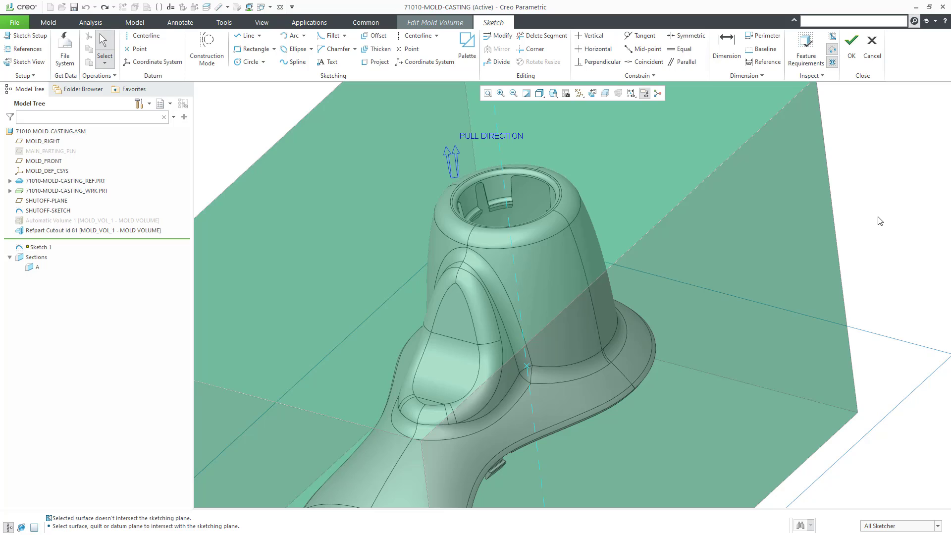
pyautogui.click(872, 47)
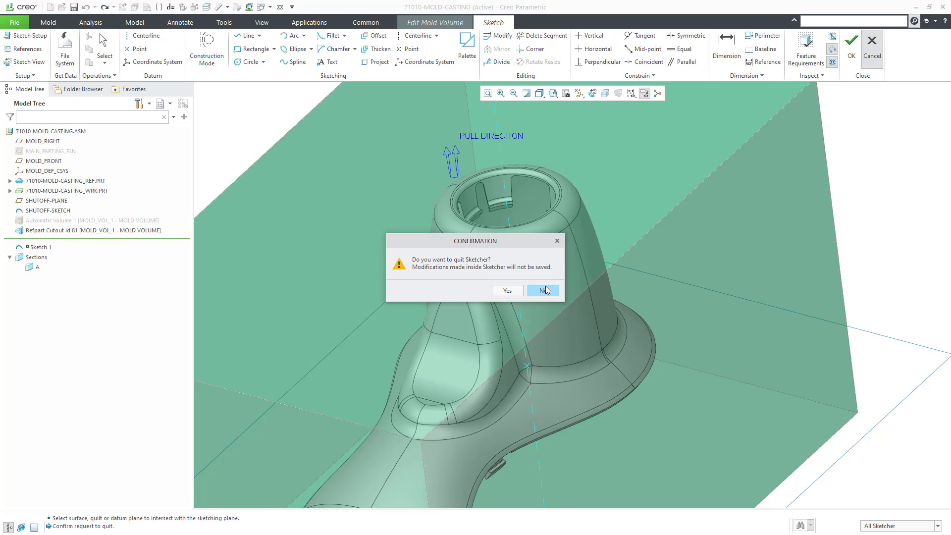
pyautogui.click(507, 291)
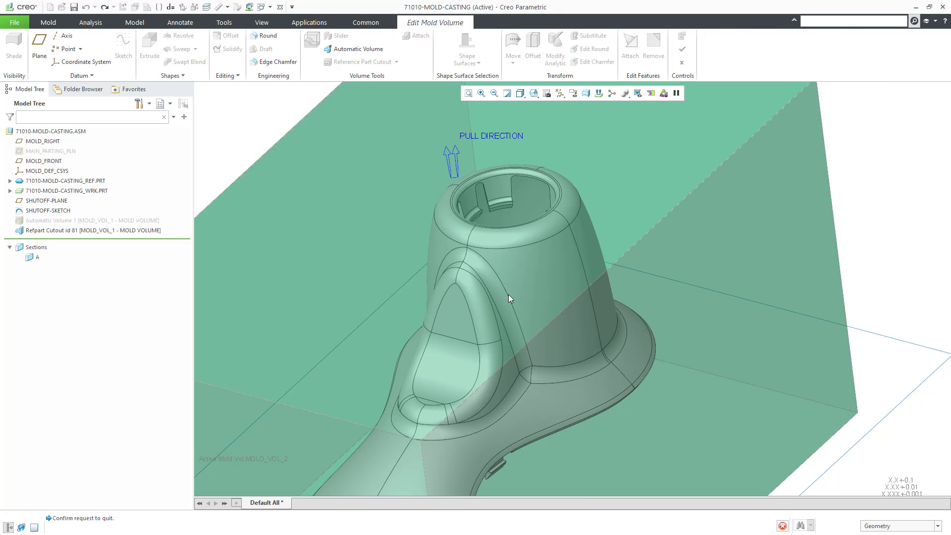
# Step: Open the reference part 71010-MOLD-CASTING_REF in its own window and turn on its datum plane display
pyautogui.click(71, 181)
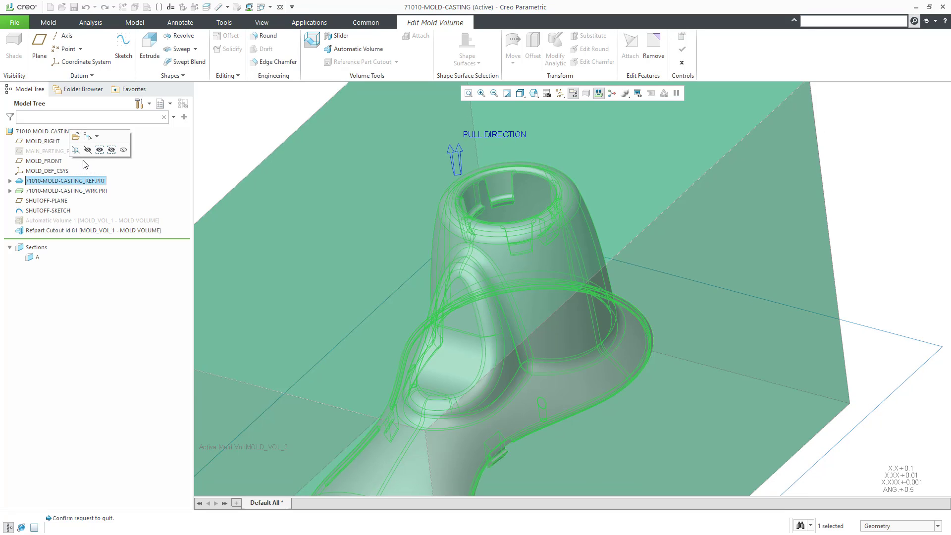
pyautogui.click(76, 137)
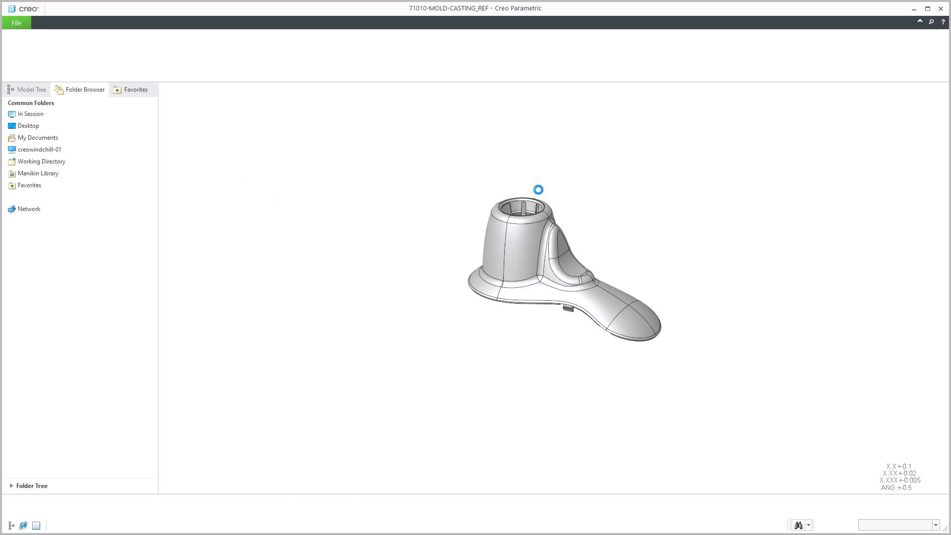
pyautogui.click(575, 94)
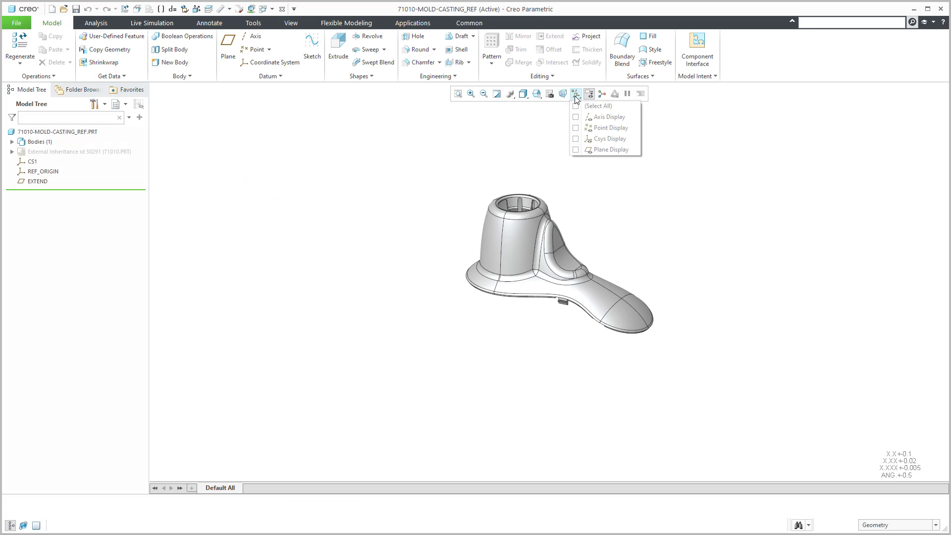
pyautogui.click(609, 152)
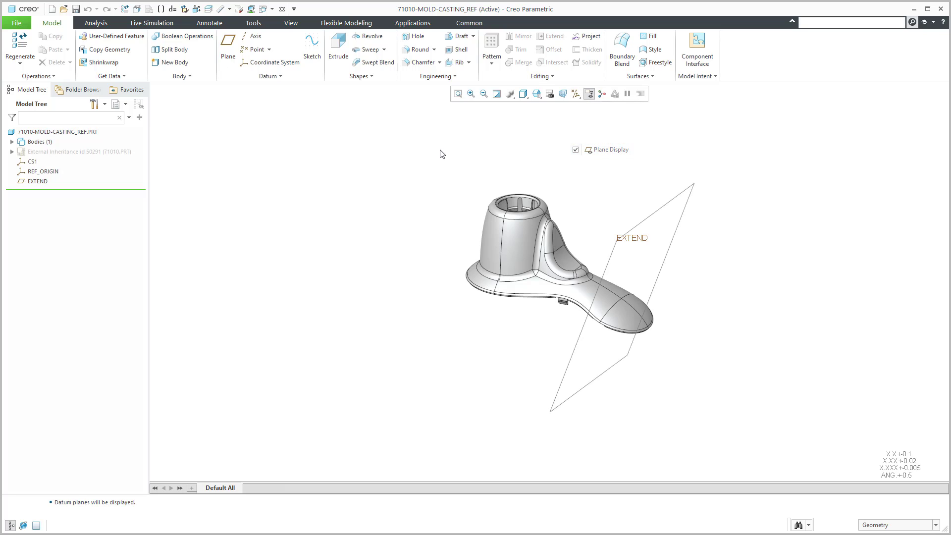
# Step: Show the hidden External Inheritance feature (71010.PRT) in the reference part
pyautogui.click(49, 152)
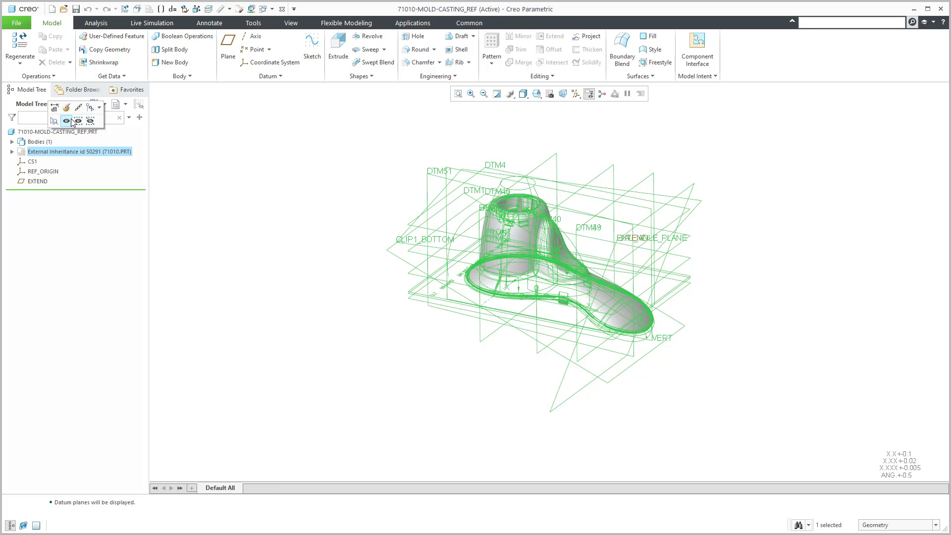
pyautogui.click(68, 122)
pyautogui.click(257, 166)
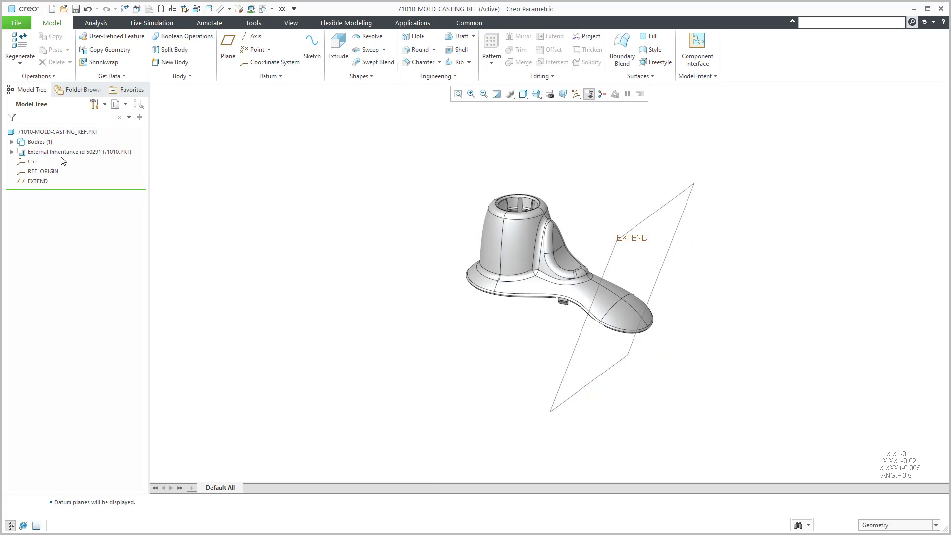
# Step: Try to unhide the inherited datum planes VERT, HORIZ and FRONT directly within the External Inheritance feature
pyautogui.click(12, 151)
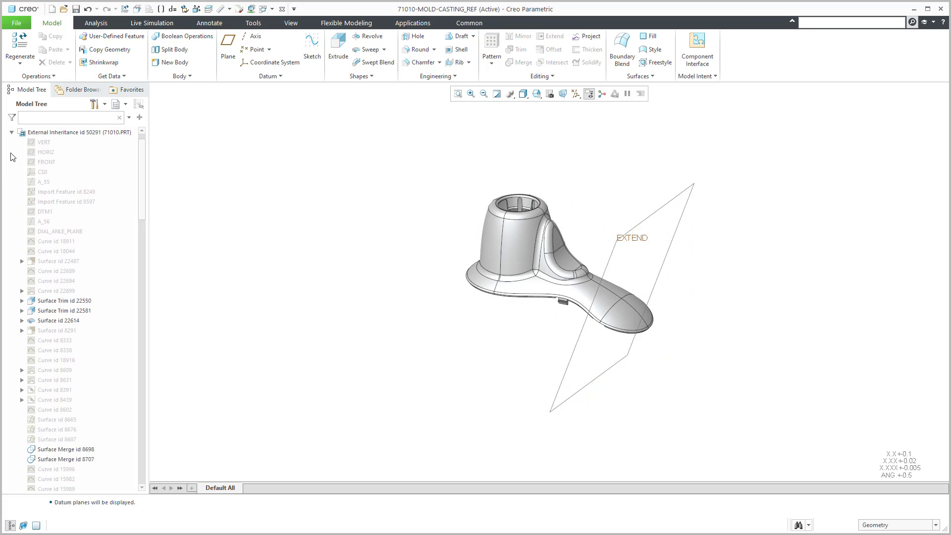
pyautogui.click(49, 143)
pyautogui.keyDown('shift'); pyautogui.click(50, 162); pyautogui.keyUp('shift')
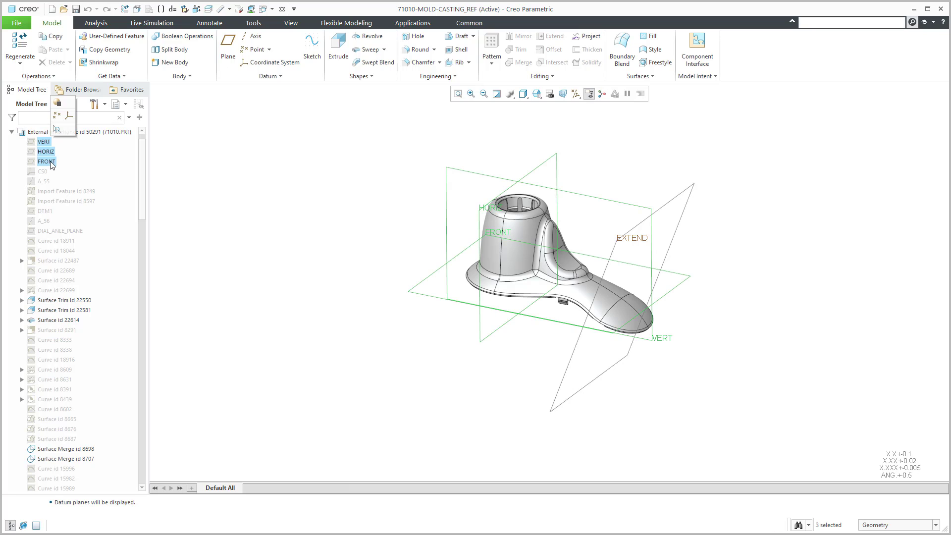
pyautogui.rightClick(55, 163)
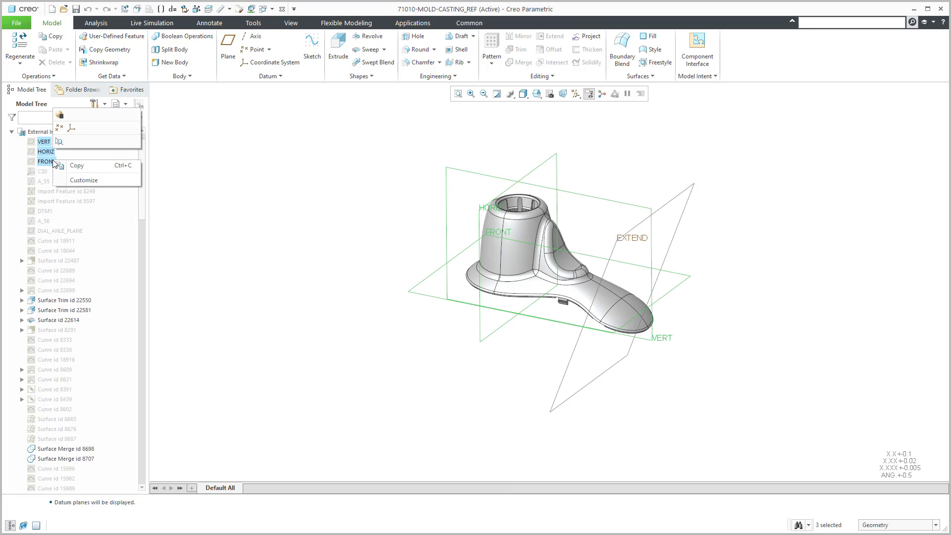
pyautogui.click(216, 138)
pyautogui.click(208, 144)
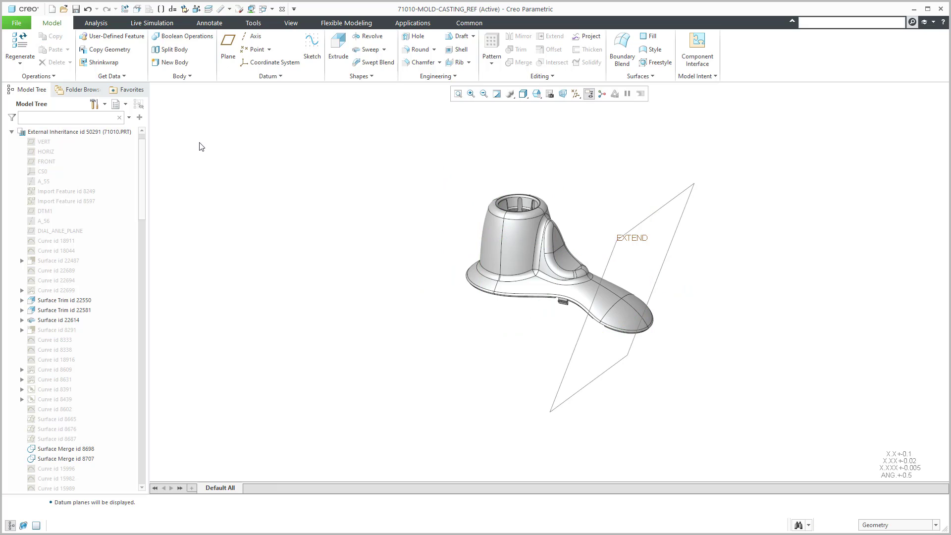
# Step: Unhide the DEF_DTMS layer so that the VERT, HORIZ and FRONT datum planes are displayed
pyautogui.click(208, 10)
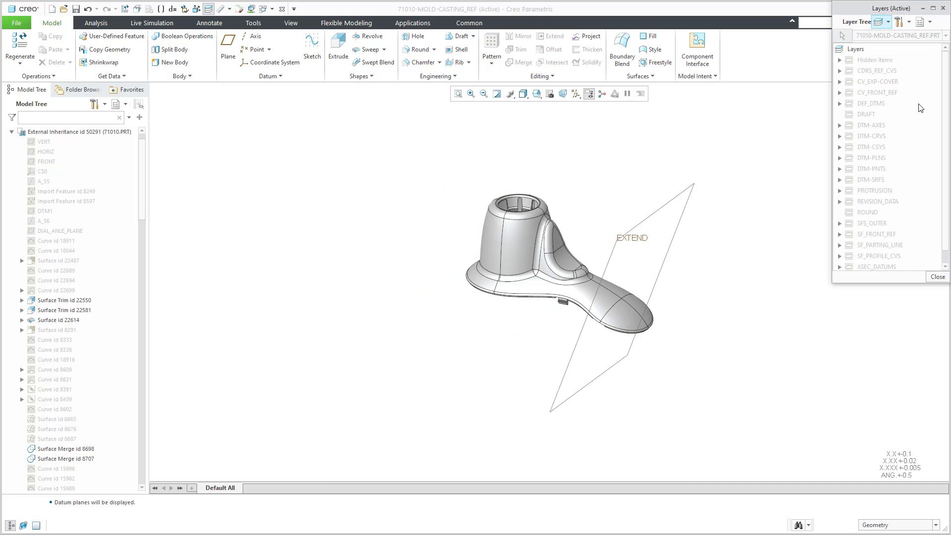
pyautogui.click(875, 104)
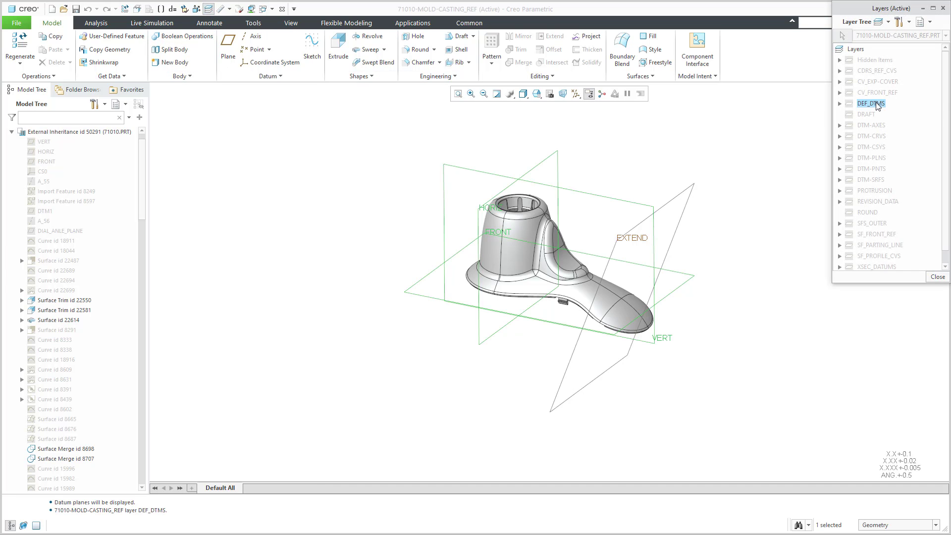
pyautogui.rightClick(876, 102)
pyautogui.click(895, 133)
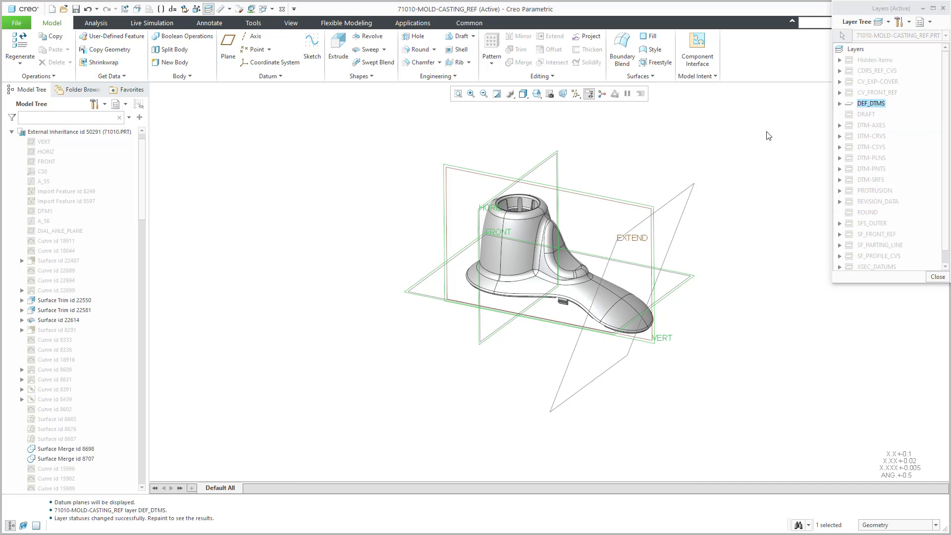
pyautogui.click(937, 277)
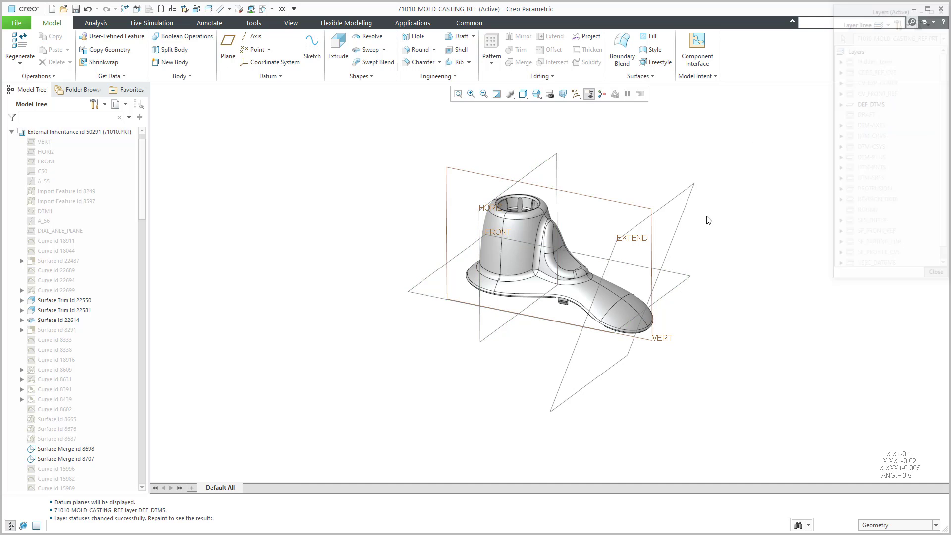
# Step: Start a planar section of the reference part on the HORIZ datum plane with an offset of 0
pyautogui.moveTo(615, 181)
pyautogui.mouseDown(button='middle')
pyautogui.moveTo(597, 183)
pyautogui.moveTo(582, 168)
pyautogui.moveTo(510, 208)
pyautogui.moveTo(565, 178)
pyautogui.moveTo(580, 198)
pyautogui.moveTo(560, 187)
pyautogui.moveTo(568, 193)
pyautogui.mouseUp(button='middle')
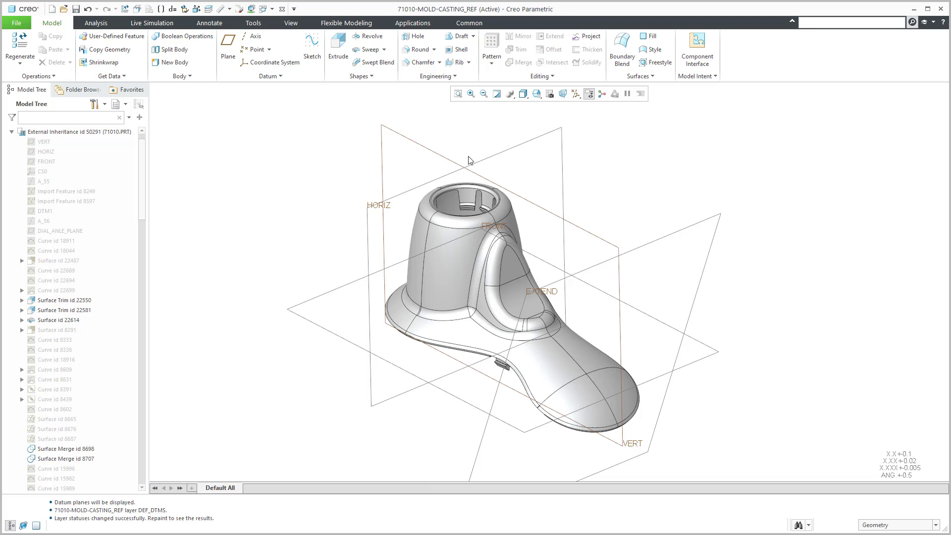
pyautogui.click(293, 24)
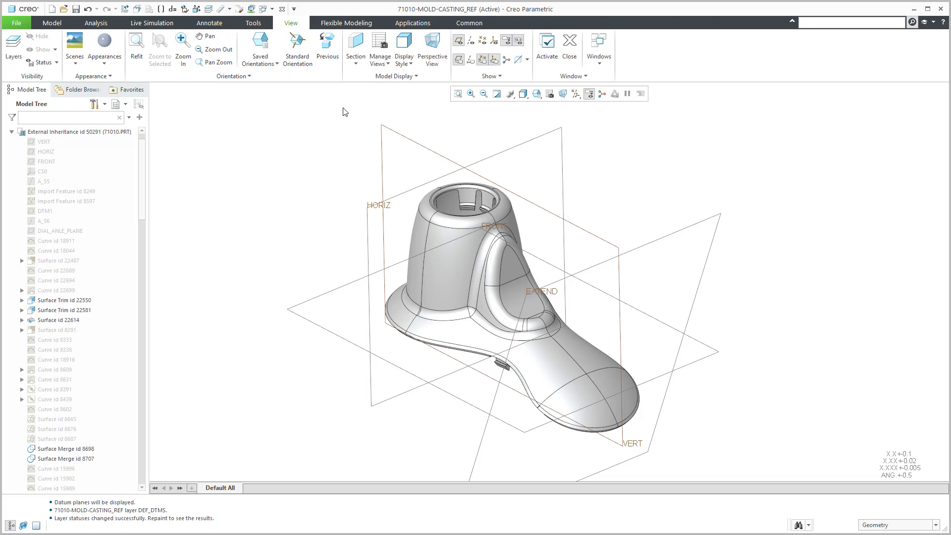
pyautogui.click(355, 47)
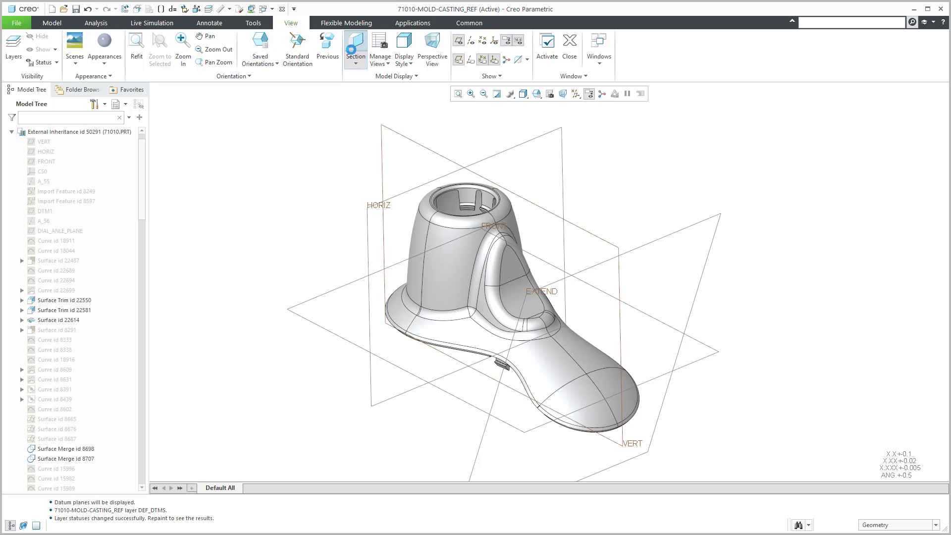
pyautogui.click(375, 212)
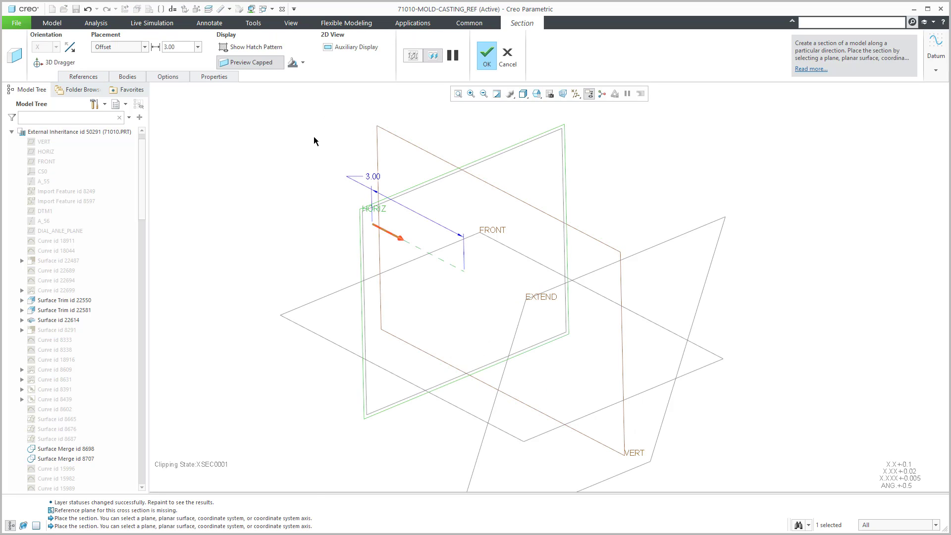
pyautogui.doubleClick(372, 177)
pyautogui.write('0')
pyautogui.press('Return')
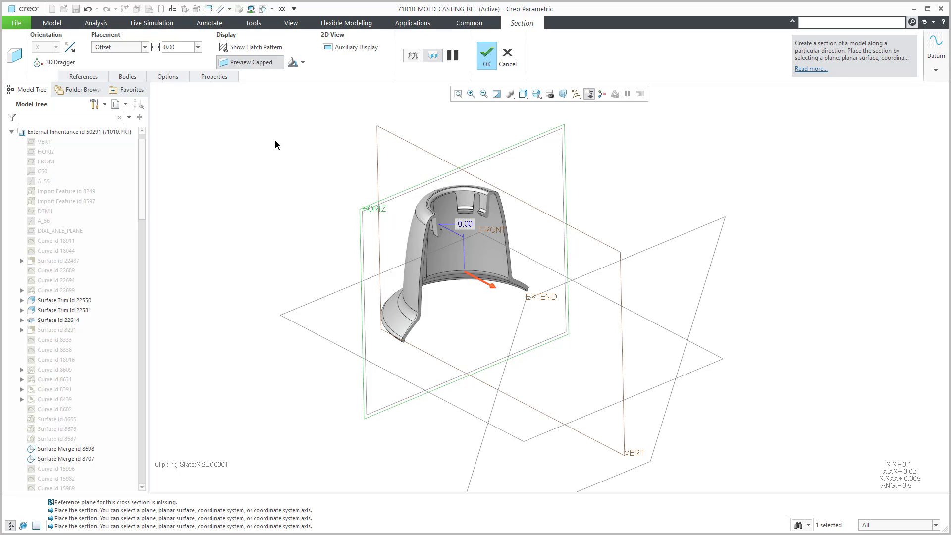
# Step: Name the new section A and complete it
pyautogui.click(214, 77)
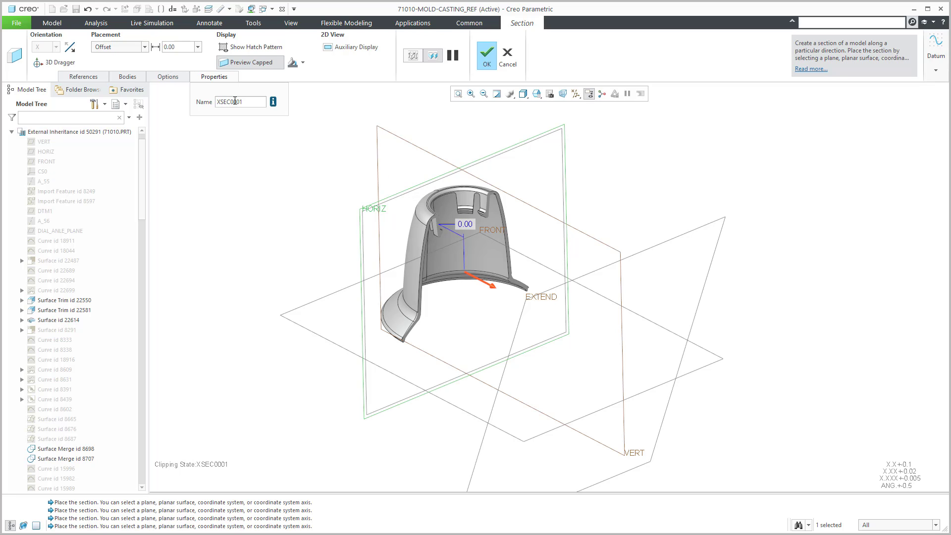
pyautogui.doubleClick(235, 101)
pyautogui.write('A')
pyautogui.press('Return')
pyautogui.click(487, 63)
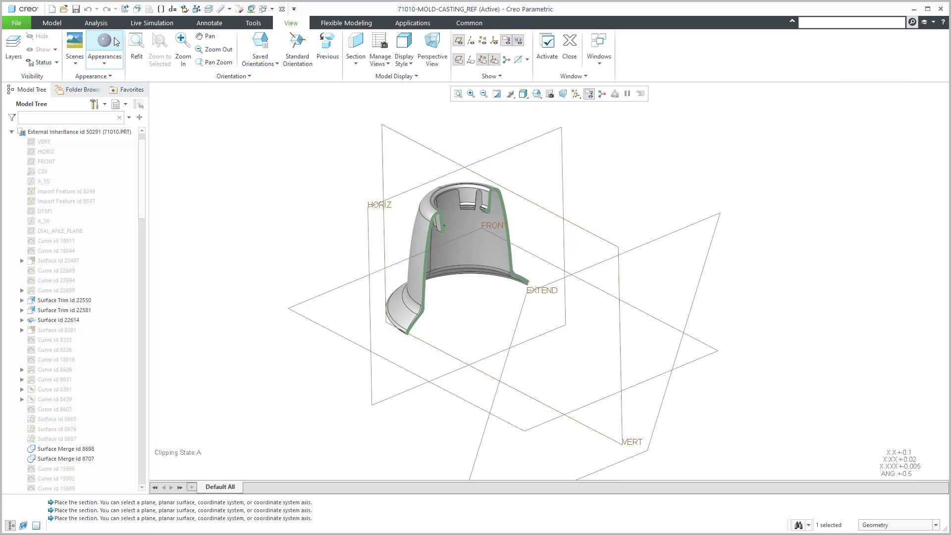
# Step: Create a datum curve from cross section A of the reference part
pyautogui.click(52, 23)
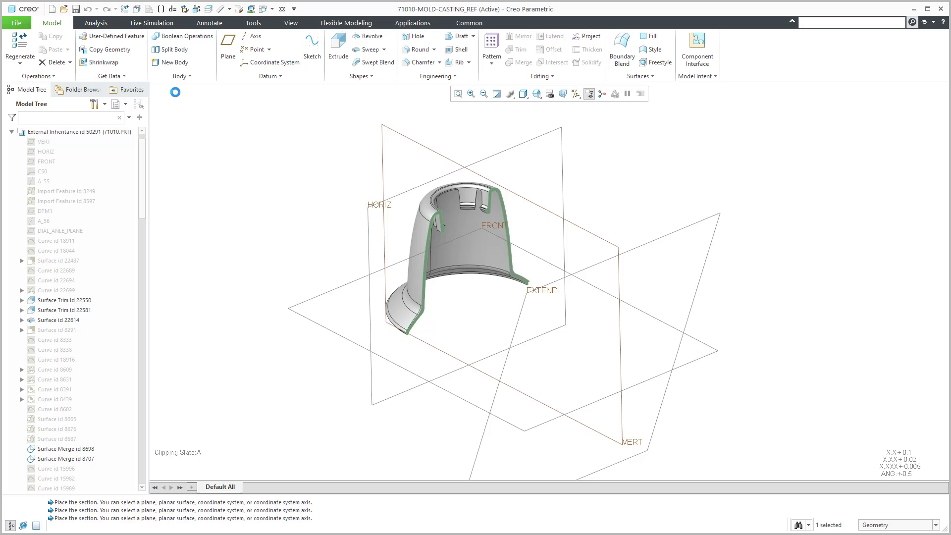
pyautogui.click(272, 77)
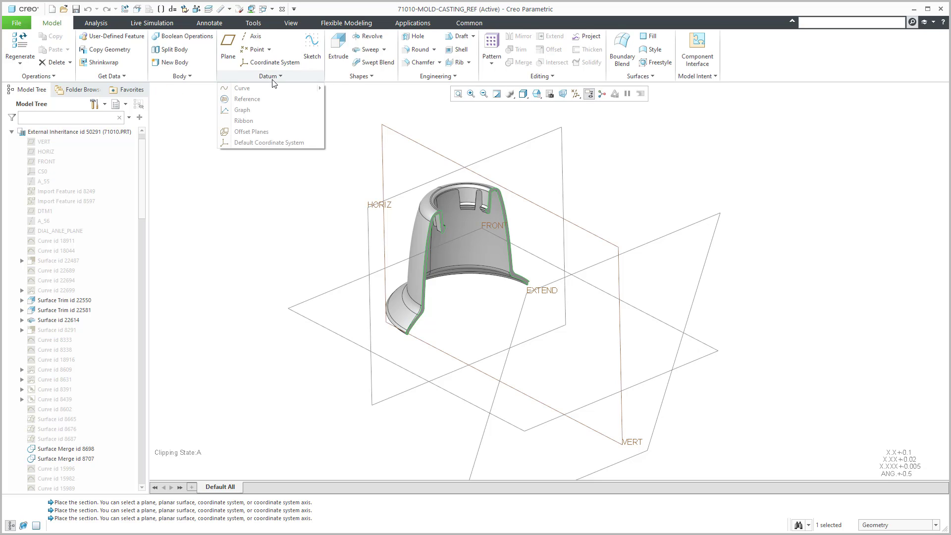
pyautogui.moveTo(276, 88)
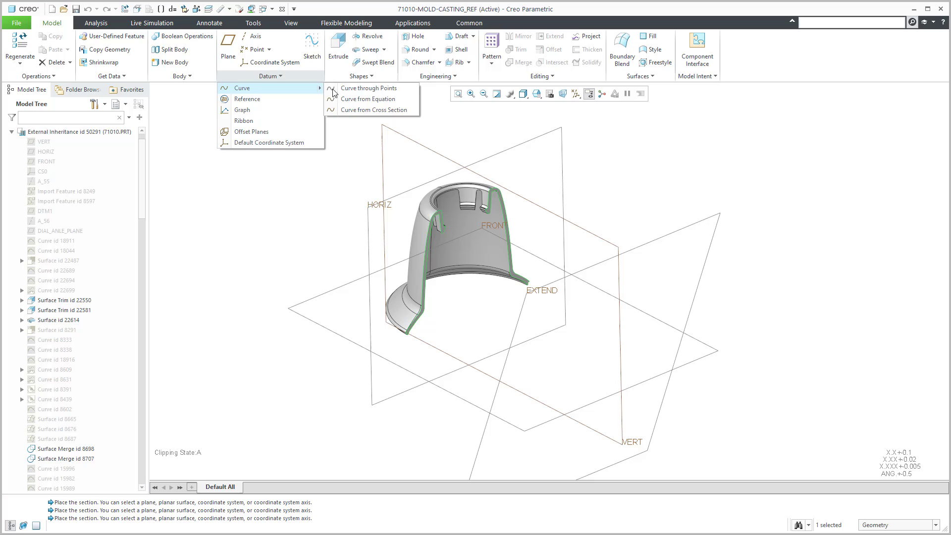
pyautogui.click(356, 110)
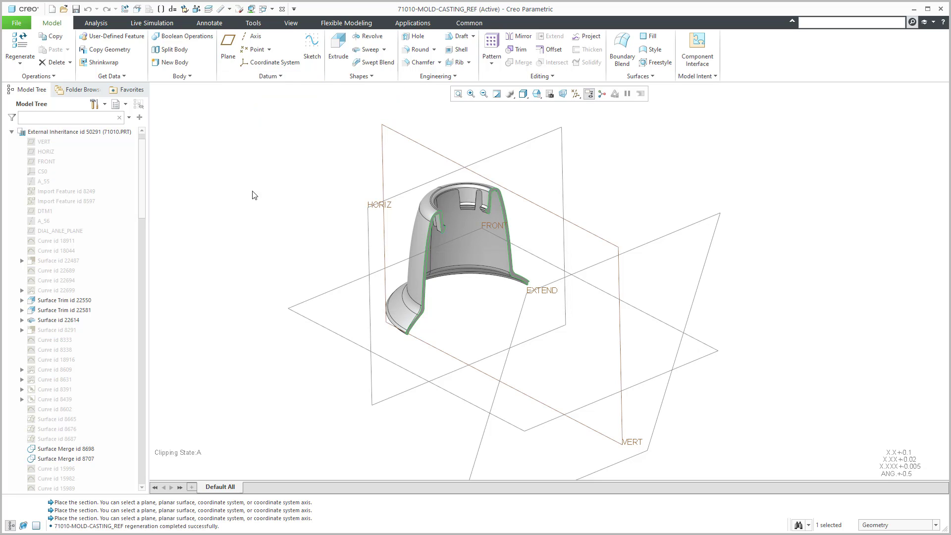
# Step: Deactivate cross section A of the reference part so the whole model is displayed unclipped
pyautogui.scroll(-10, 141, 233)
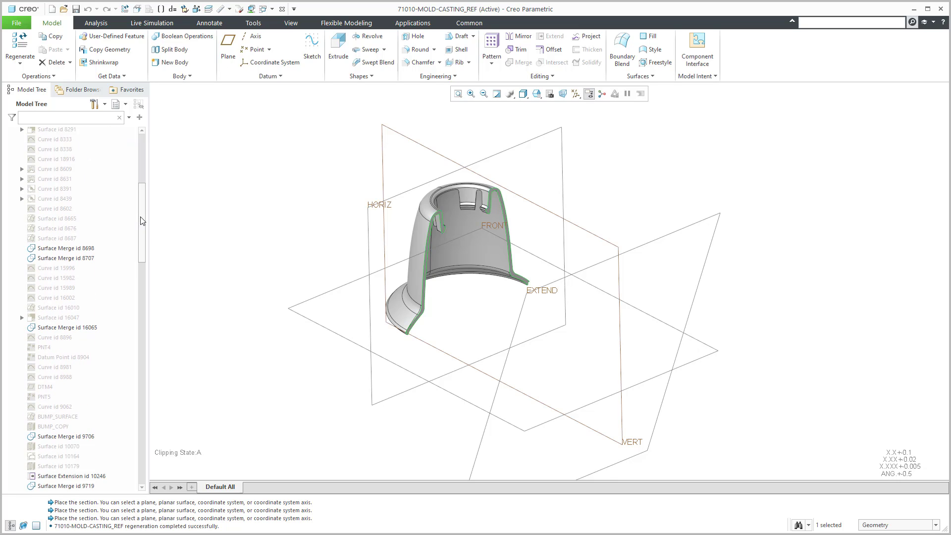
pyautogui.scroll(-15, 143, 296)
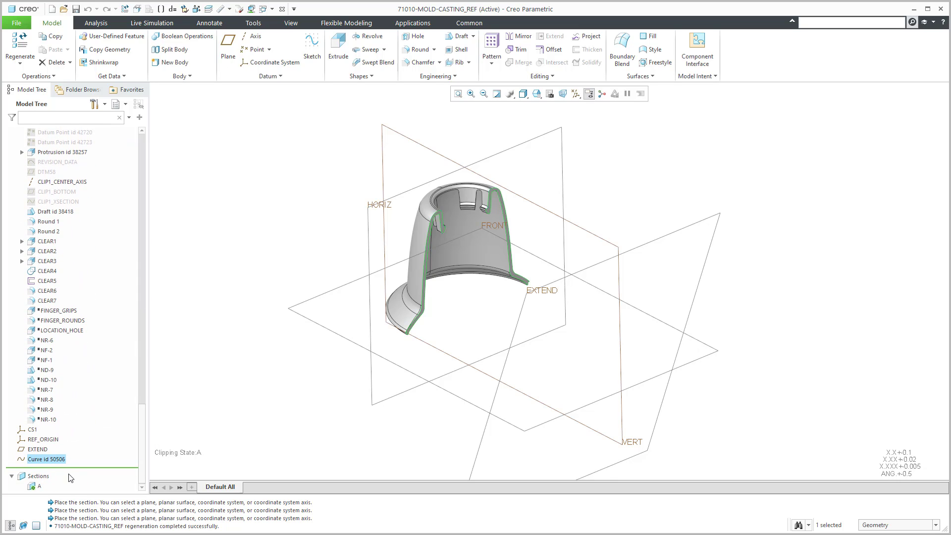
pyautogui.rightClick(35, 489)
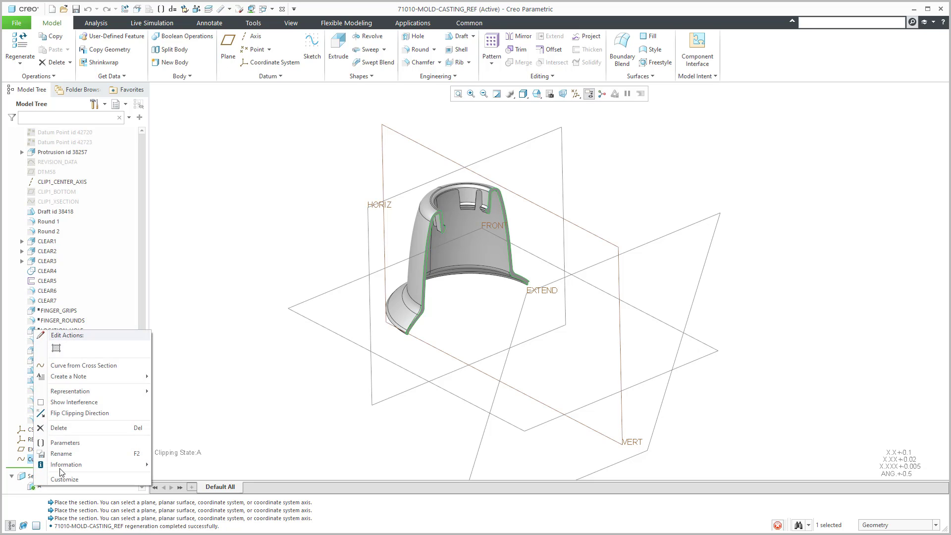
pyautogui.press('Escape')
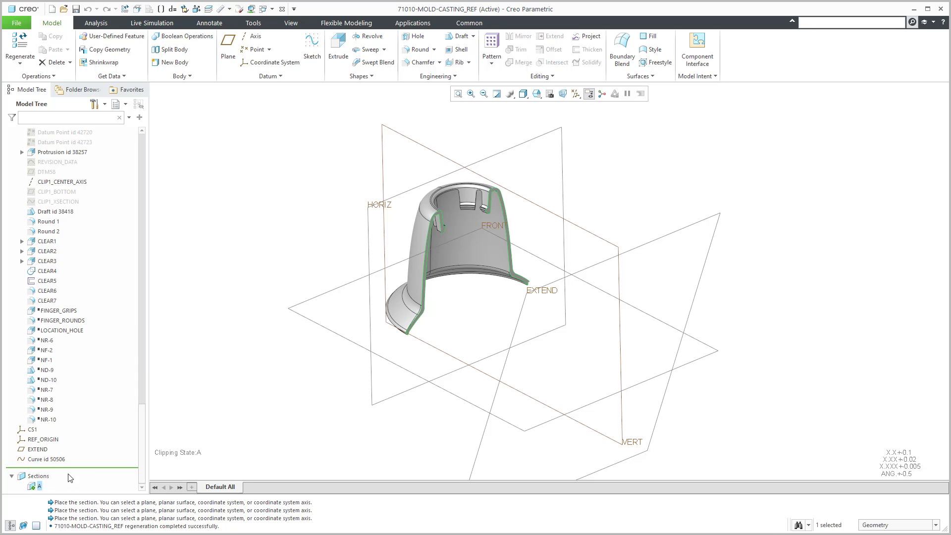
pyautogui.rightClick(34, 488)
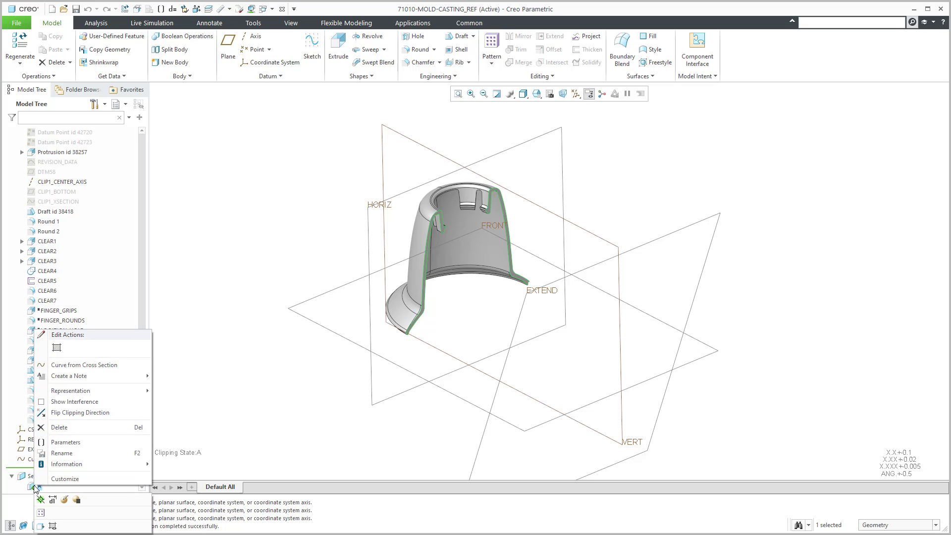
pyautogui.click(40, 500)
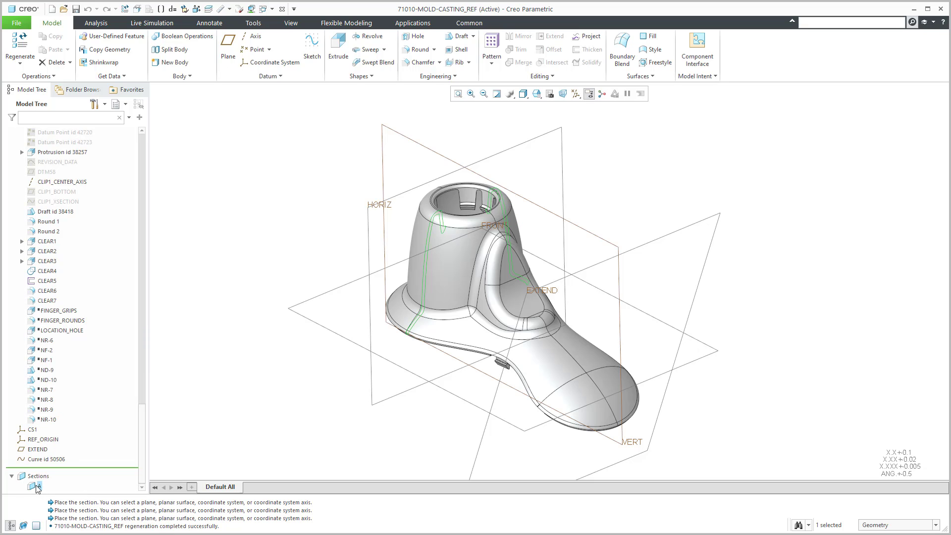
# Step: Turn off the section hatching display of cross section A and clear the selection
pyautogui.rightClick(38, 489)
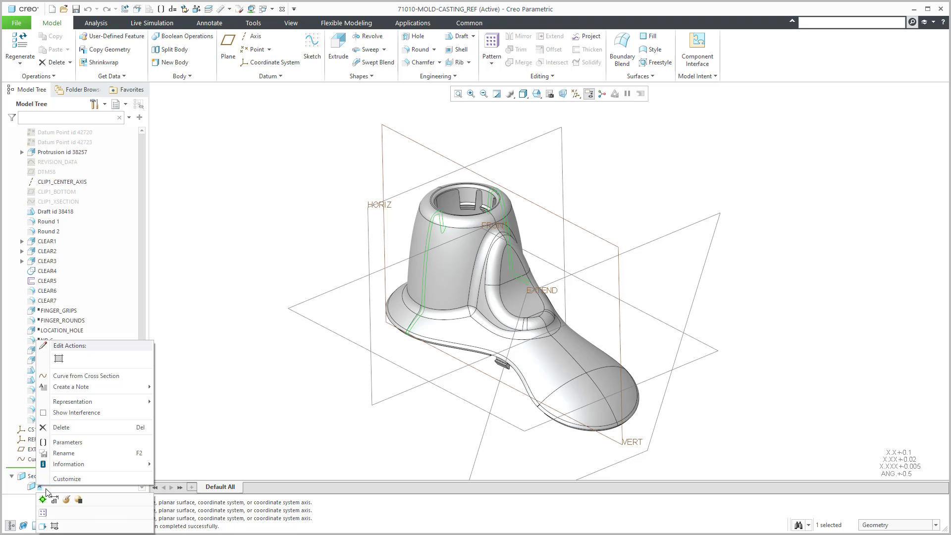
pyautogui.click(55, 525)
pyautogui.click(236, 333)
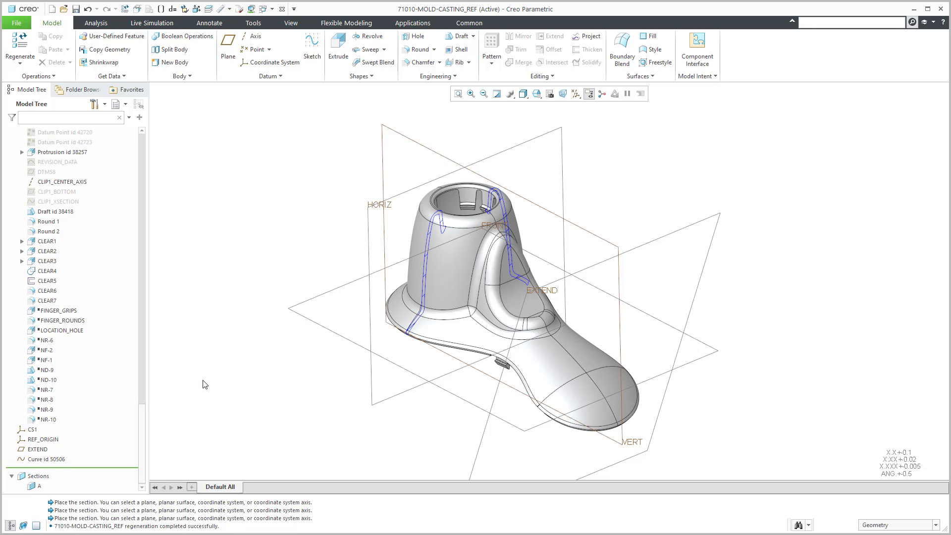
pyautogui.rightClick(40, 488)
pyautogui.click(58, 526)
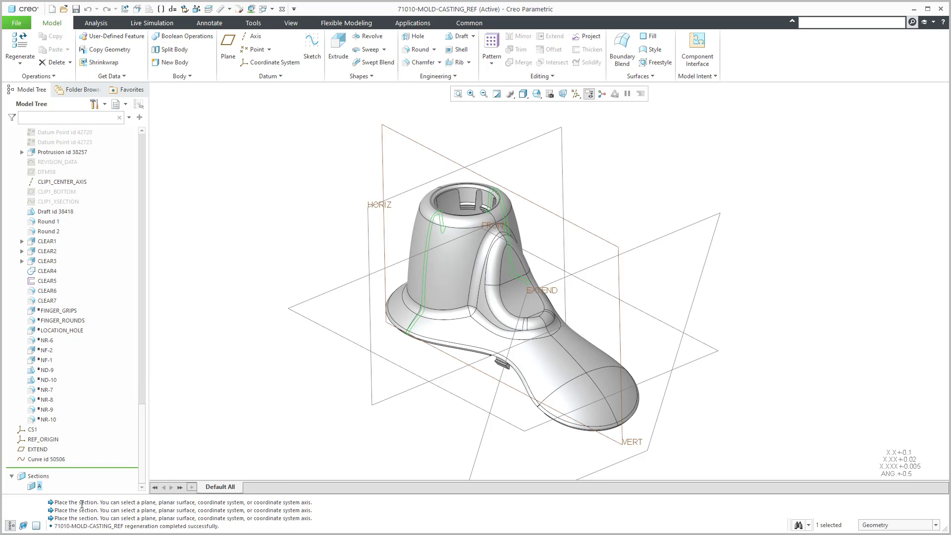
pyautogui.click(257, 376)
# Step: Examine the cross-section curve along the inner wall and rim of the upper opening
pyautogui.scroll(3, 495, 248)
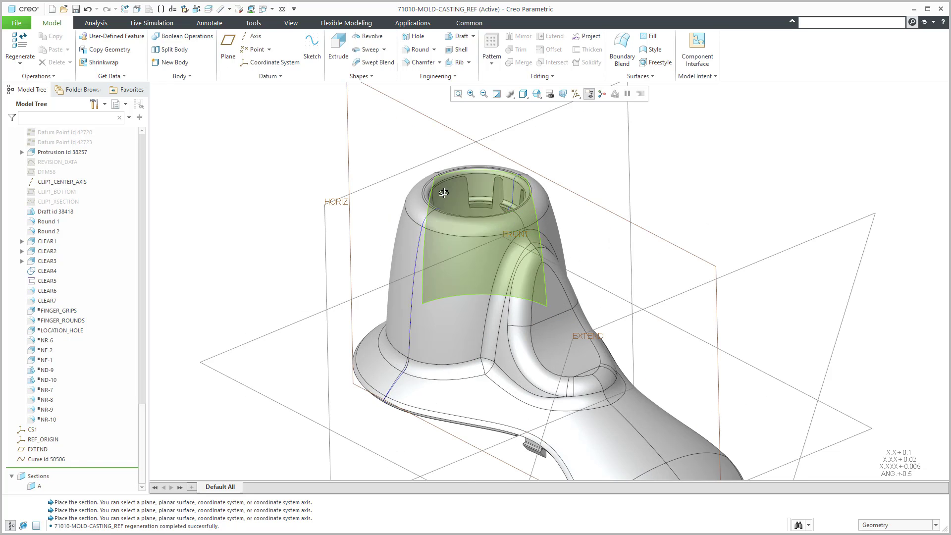
pyautogui.moveTo(530, 223); pyautogui.dragTo(356, 216, button='middle')
pyautogui.scroll(5, 337, 200)
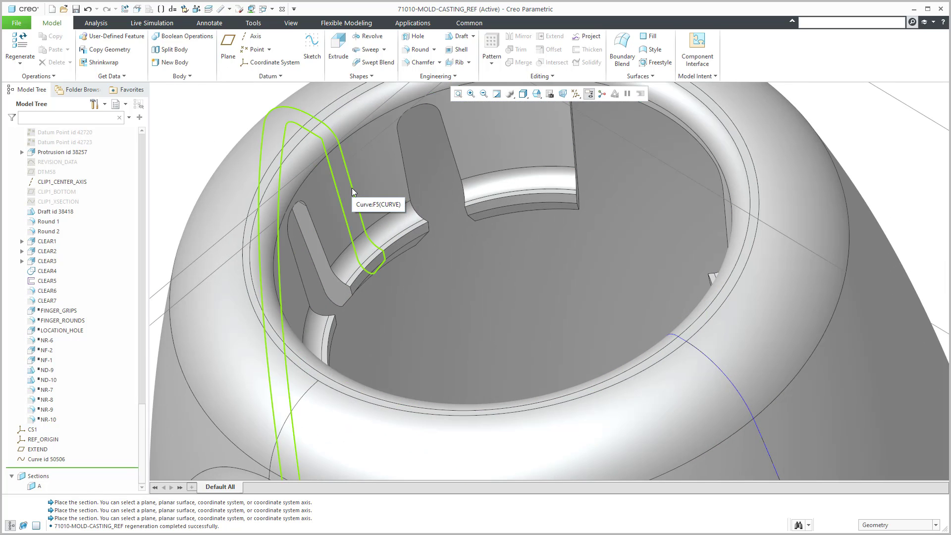
pyautogui.hotkey('ctrl', 'd')
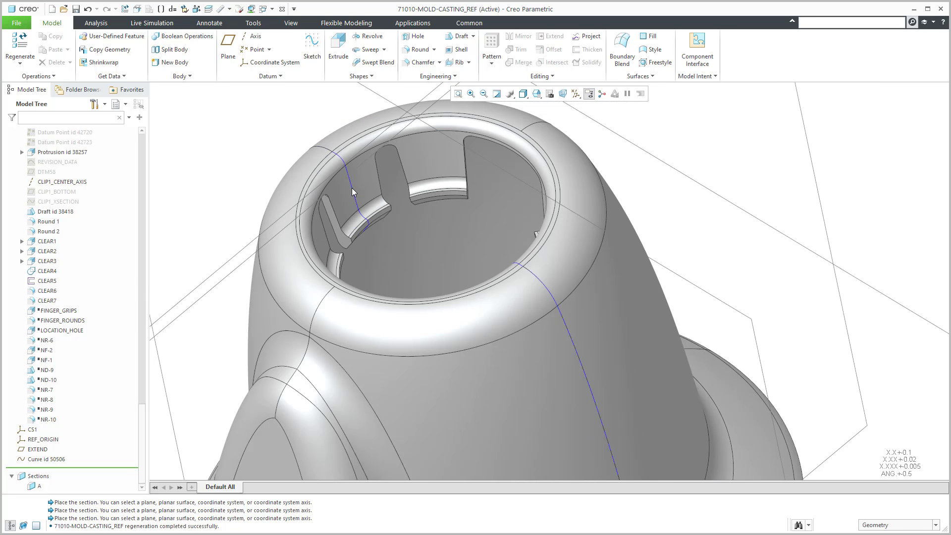
pyautogui.scroll(-5, 461, 260)
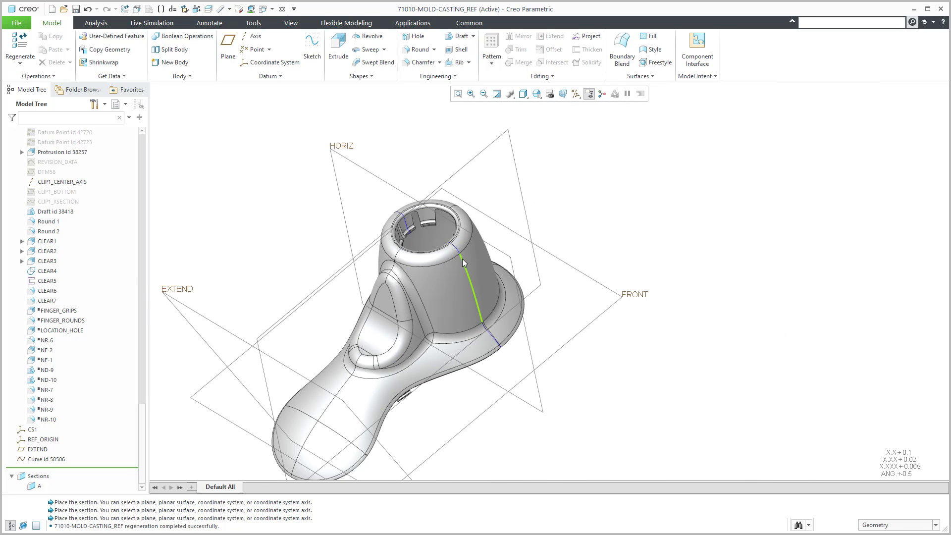
# Step: Reset the layer status of the reference part to hide the DEF_DTMS datum planes and close the layer list
pyautogui.scroll(5, 123, 197)
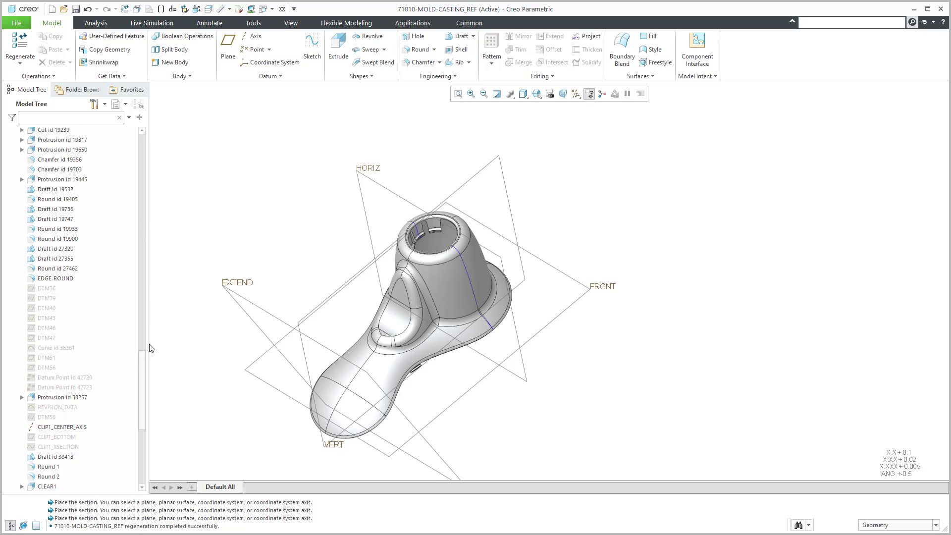
pyautogui.moveTo(143, 349); pyautogui.dragTo(168, 152)
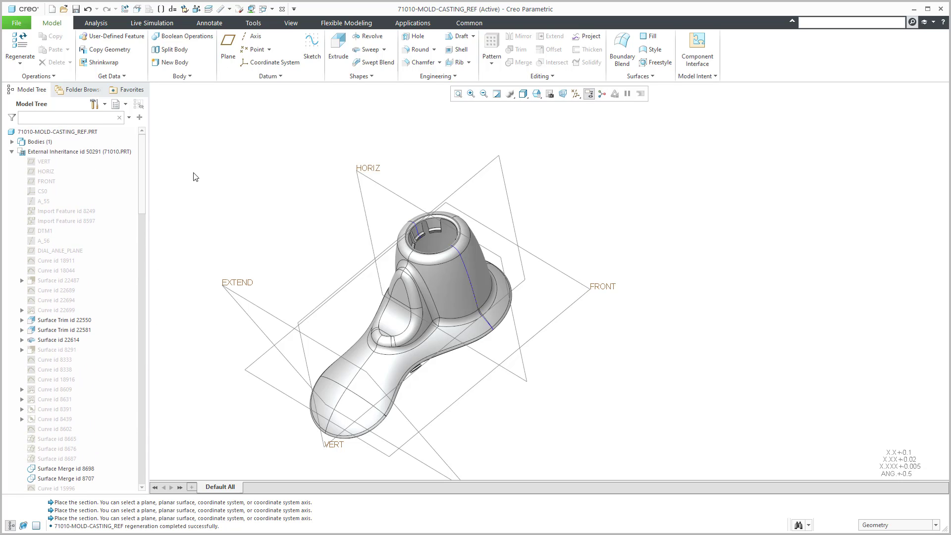
pyautogui.click(208, 8)
pyautogui.rightClick(917, 167)
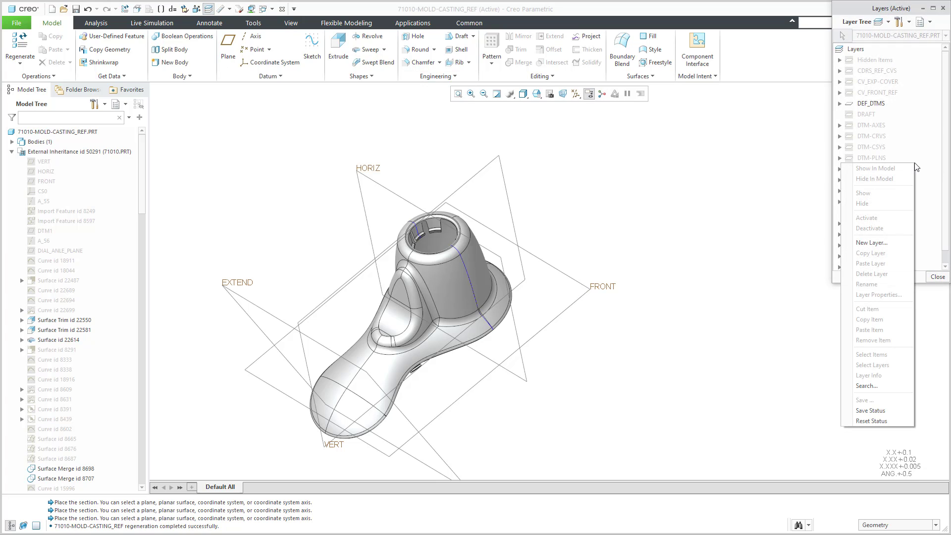
pyautogui.click(909, 421)
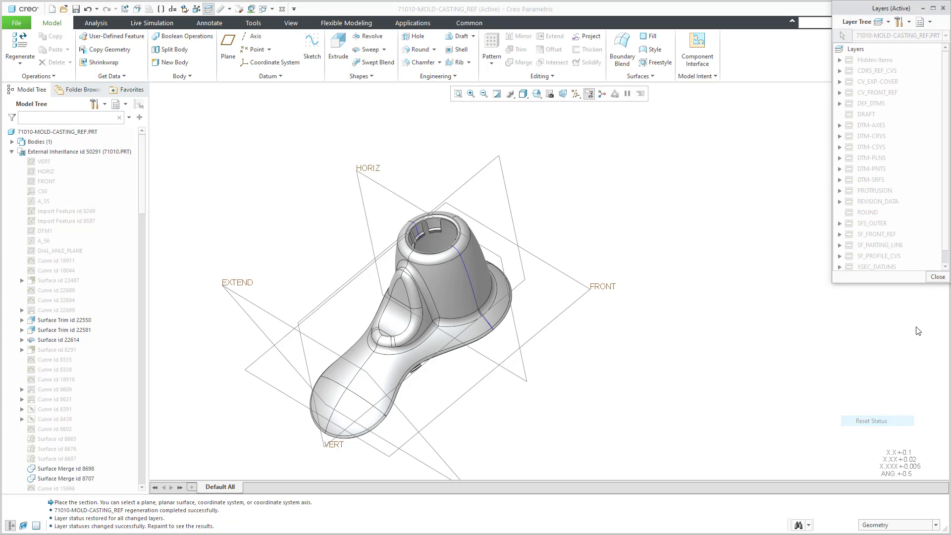
pyautogui.click(937, 276)
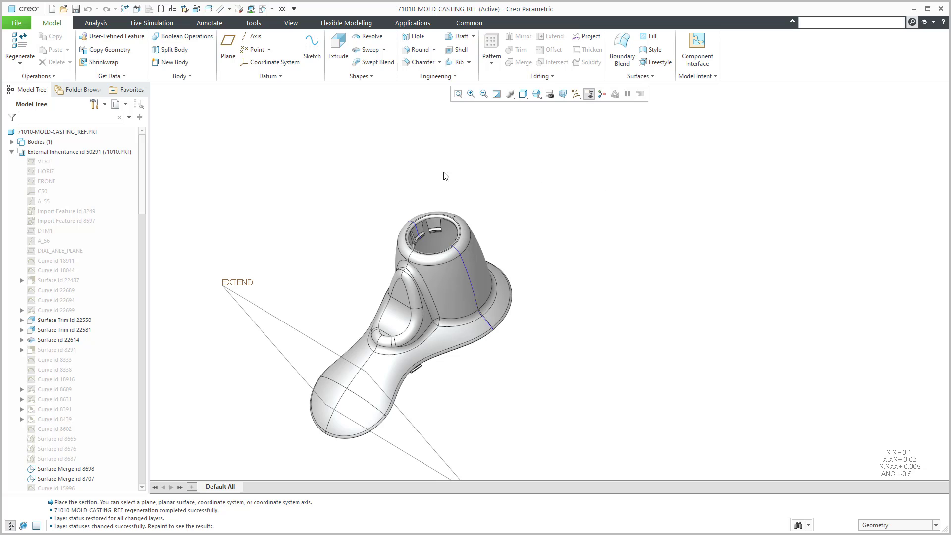
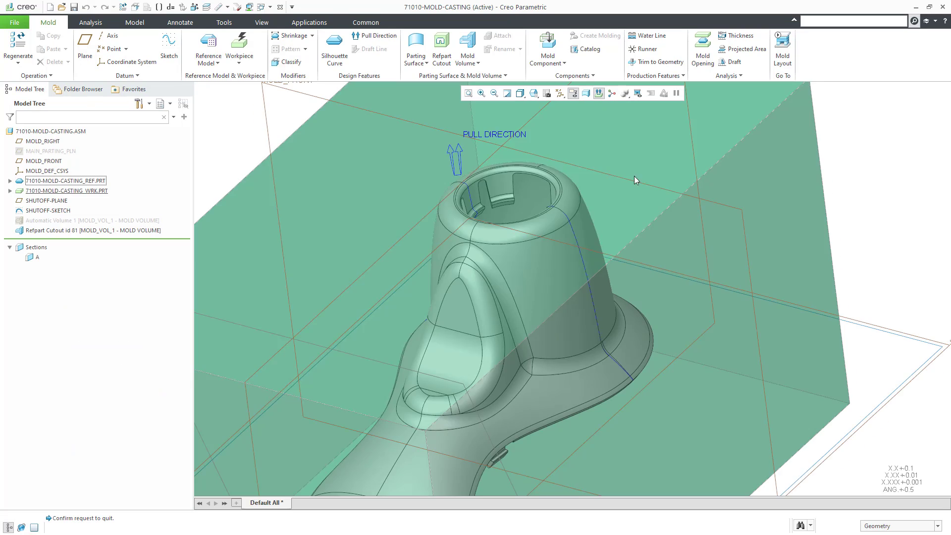
# Step: Start a new mold volume and open a sketch on the MOLD_FRONT plane, with the workpiece's upper face as the Top orientation reference
pyautogui.scroll(-5, 502, 243)
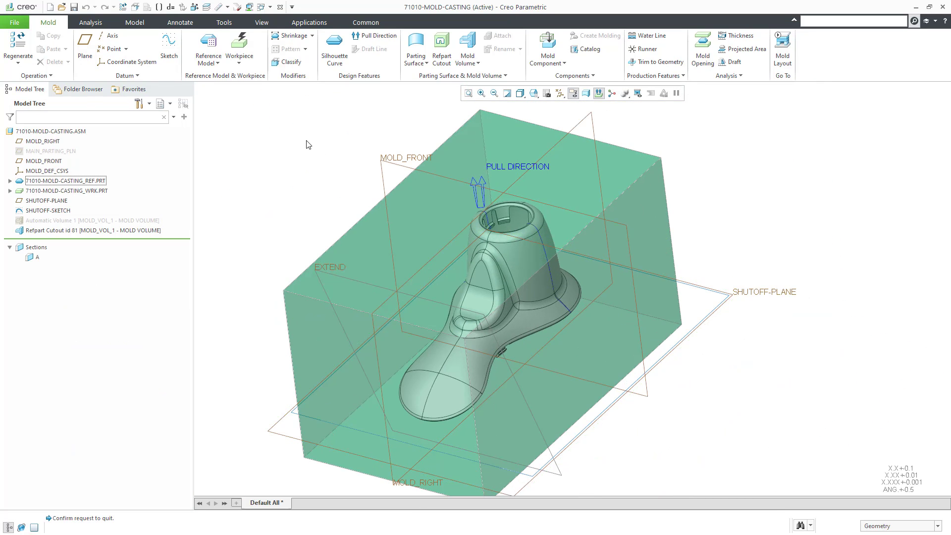
pyautogui.click(464, 53)
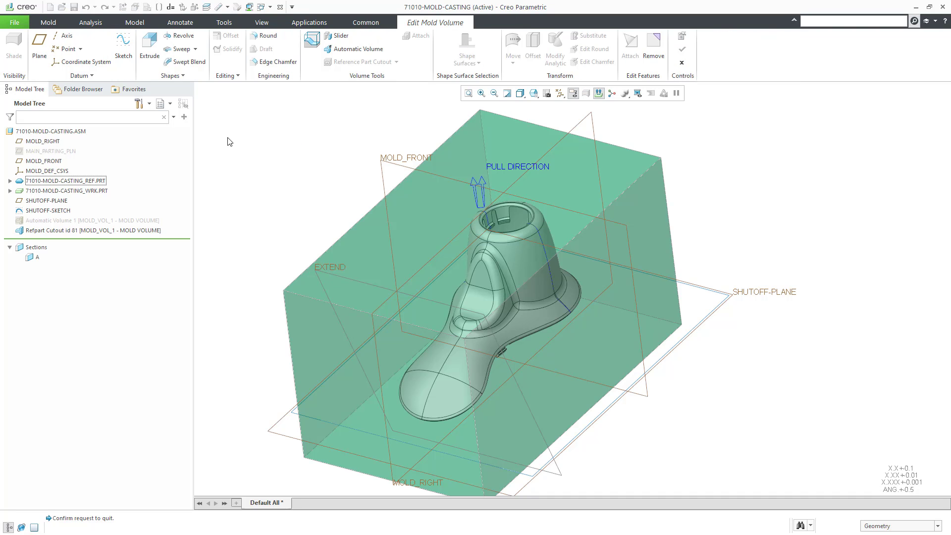
pyautogui.click(124, 52)
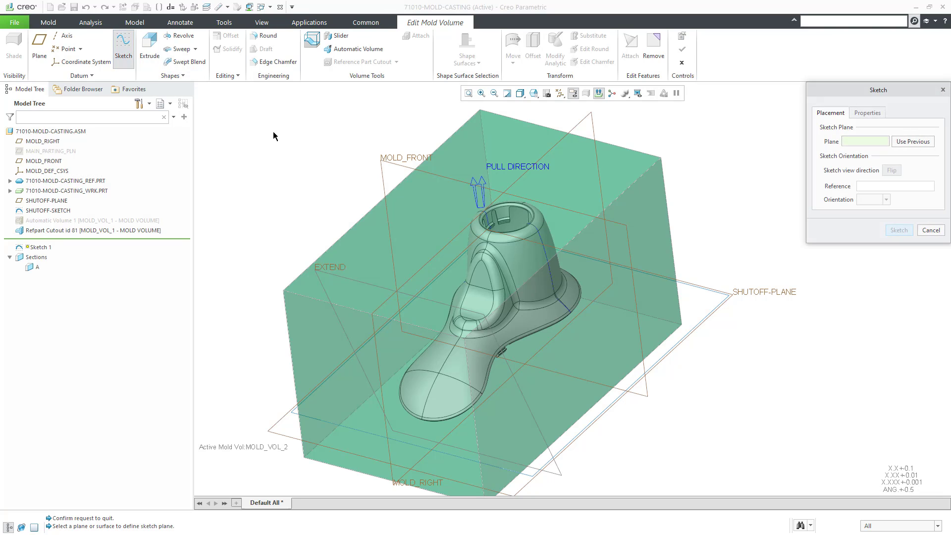
pyautogui.click(382, 161)
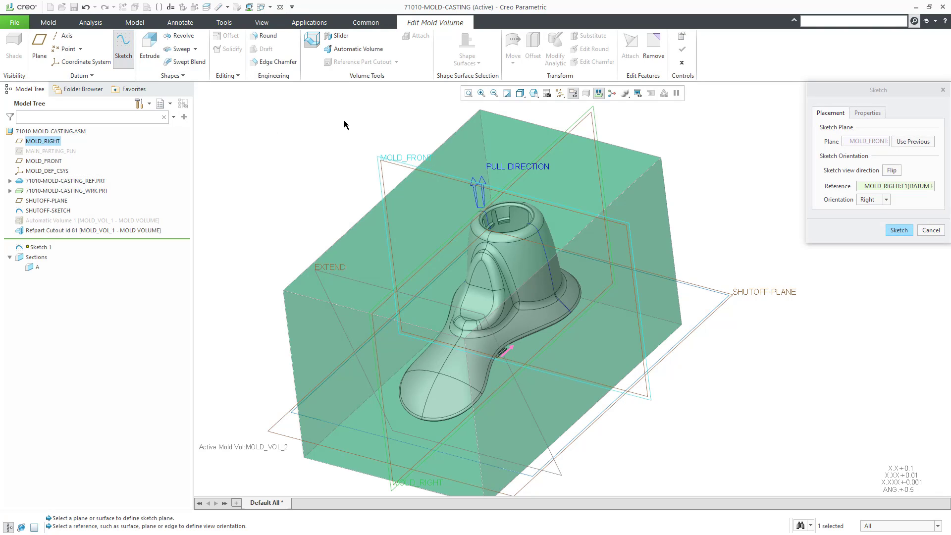
pyautogui.click(508, 148)
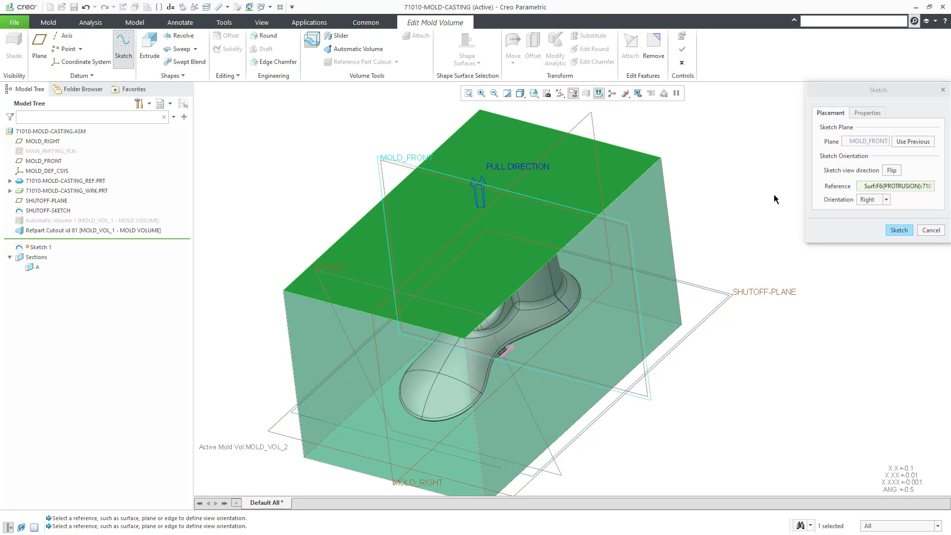
pyautogui.click(887, 200)
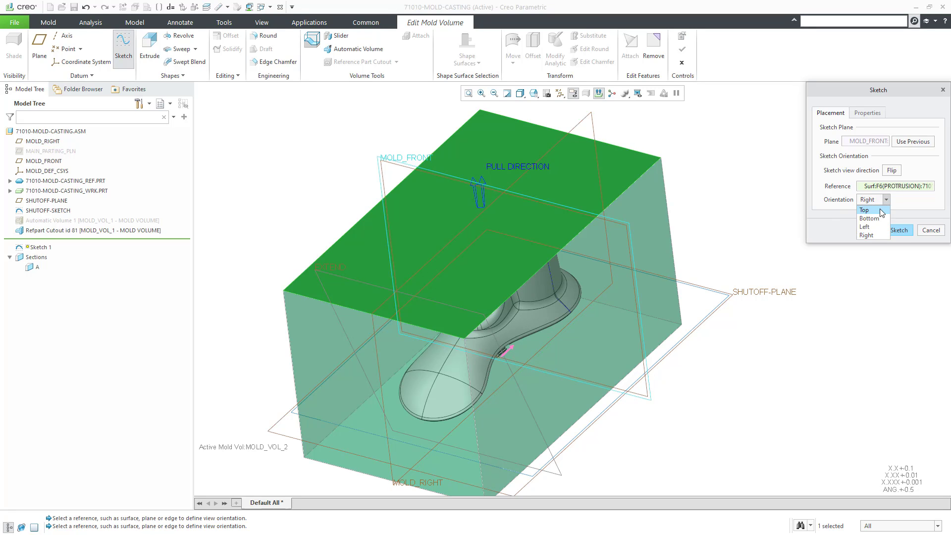
pyautogui.click(864, 210)
pyautogui.click(899, 231)
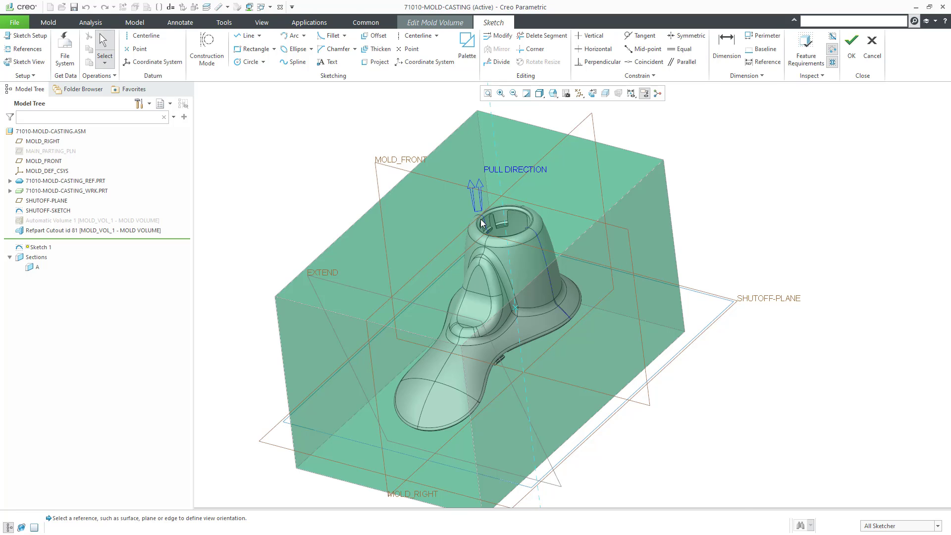
# Step: Turn off the display of datum planes in the sketch view
pyautogui.scroll(-6, 481, 219)
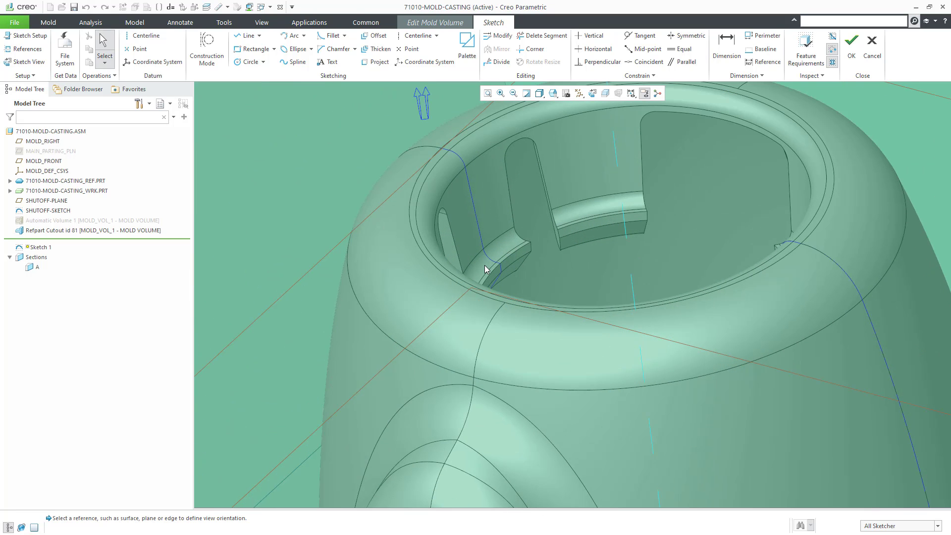
pyautogui.click(584, 96)
pyautogui.click(607, 149)
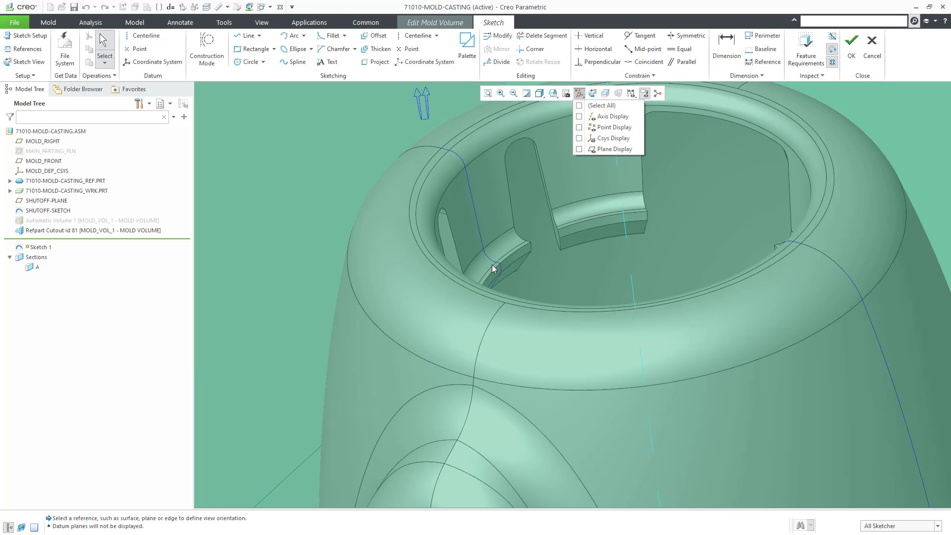
# Step: Project the single segments of the cross-section curve from the snap lip up the inner wall to the rim of the opening into the sketch
pyautogui.click(375, 62)
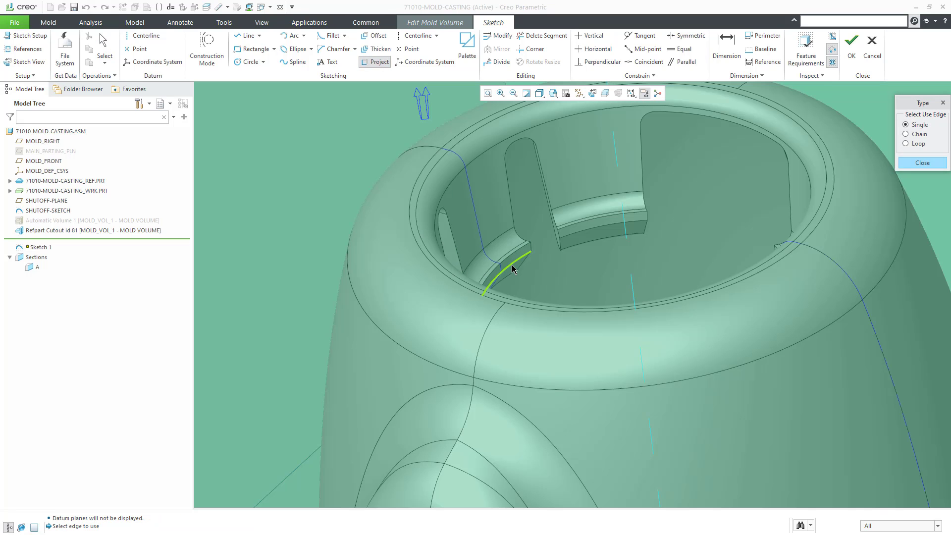
pyautogui.scroll(4, 502, 266)
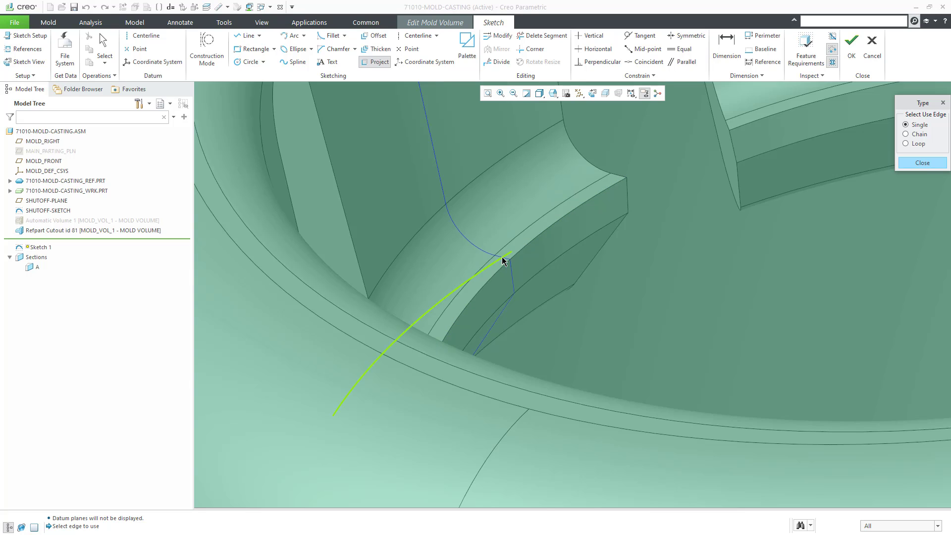
pyautogui.click(503, 260)
pyautogui.click(503, 261)
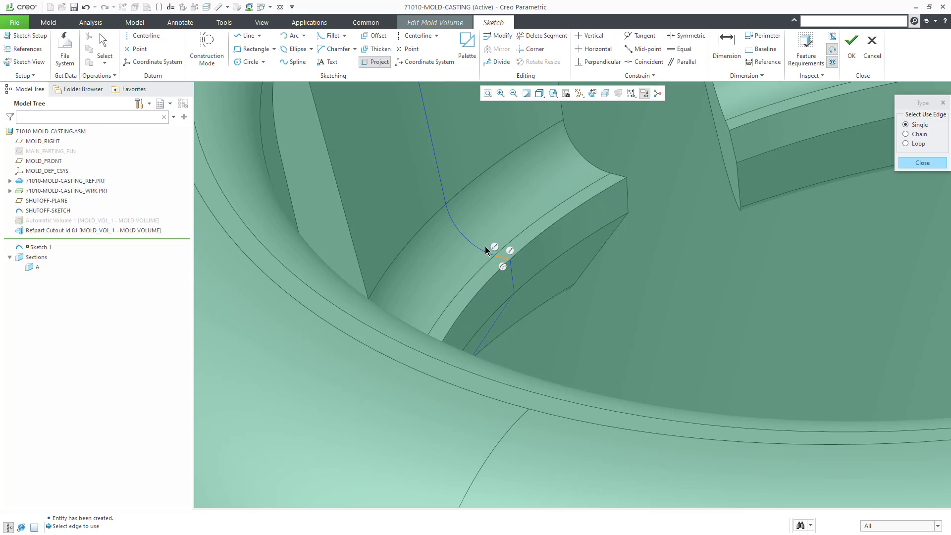
pyautogui.click(444, 180)
pyautogui.scroll(-3, 468, 253)
pyautogui.scroll(-5, 468, 252)
pyautogui.scroll(6, 435, 168)
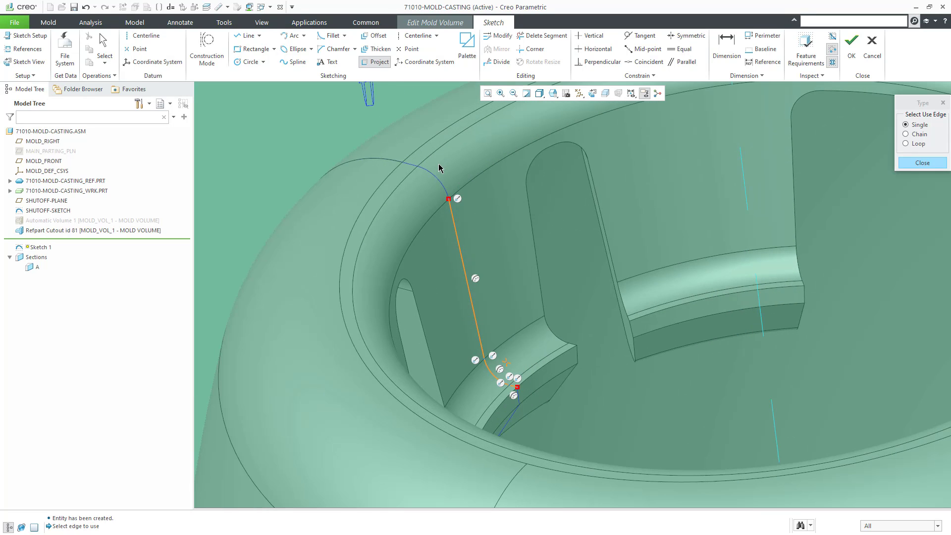
pyautogui.click(435, 180)
pyautogui.scroll(-5, 485, 222)
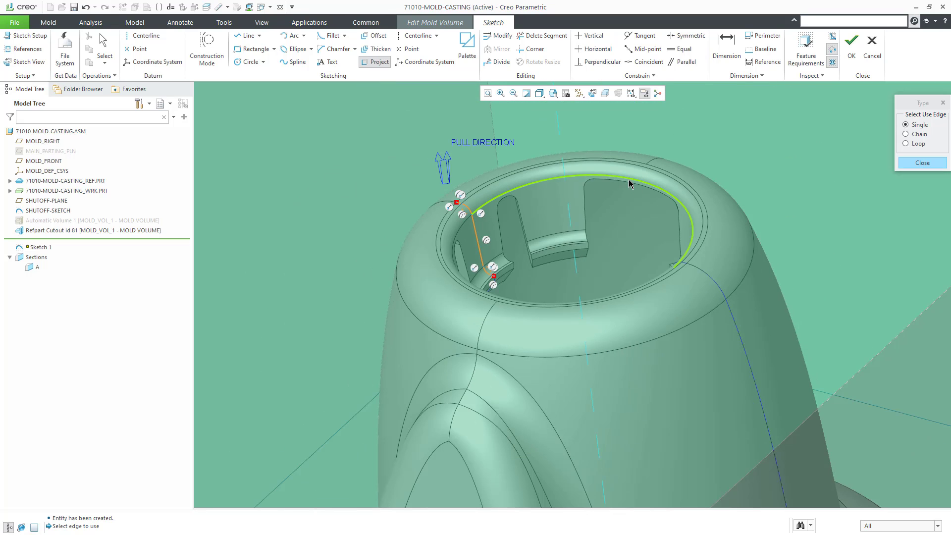
pyautogui.click(923, 165)
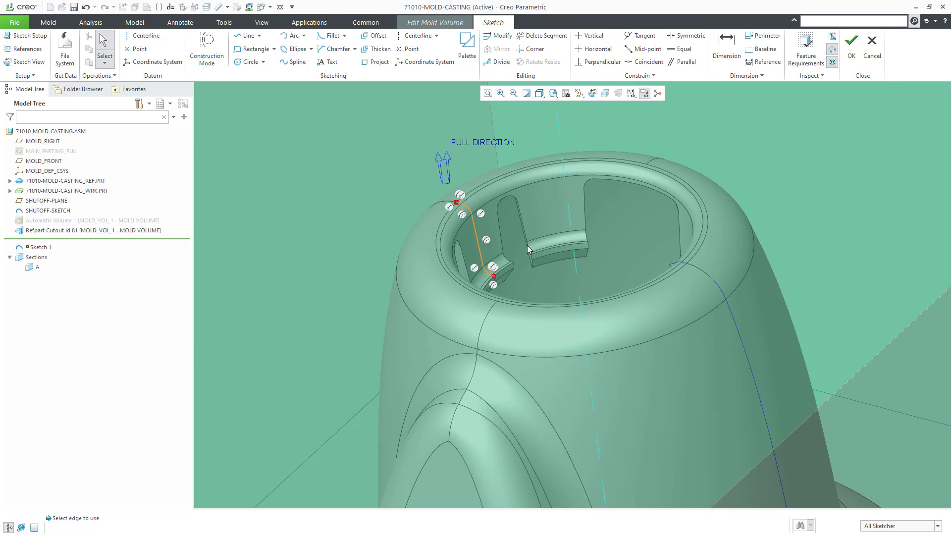
pyautogui.scroll(-4, 527, 245)
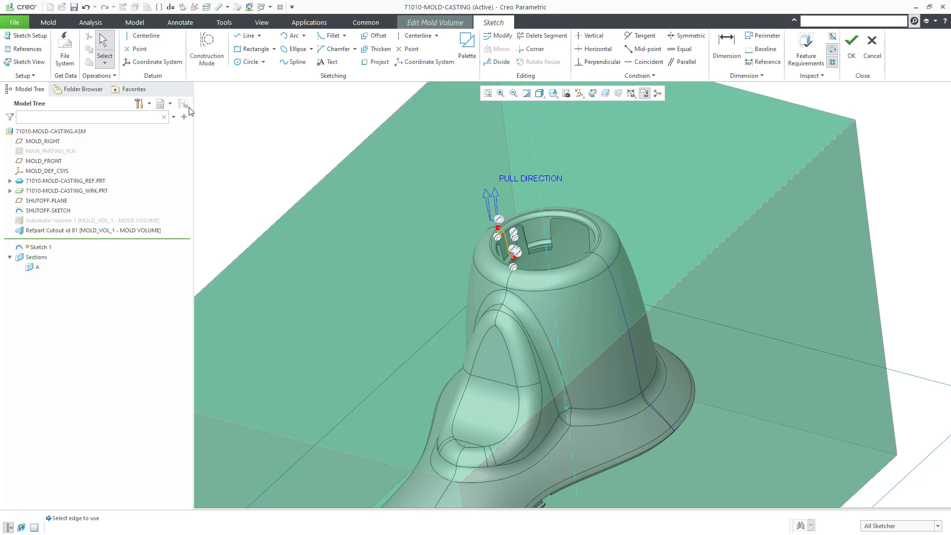
# Step: Add the workpiece's upper face as a sketch reference
pyautogui.click(28, 54)
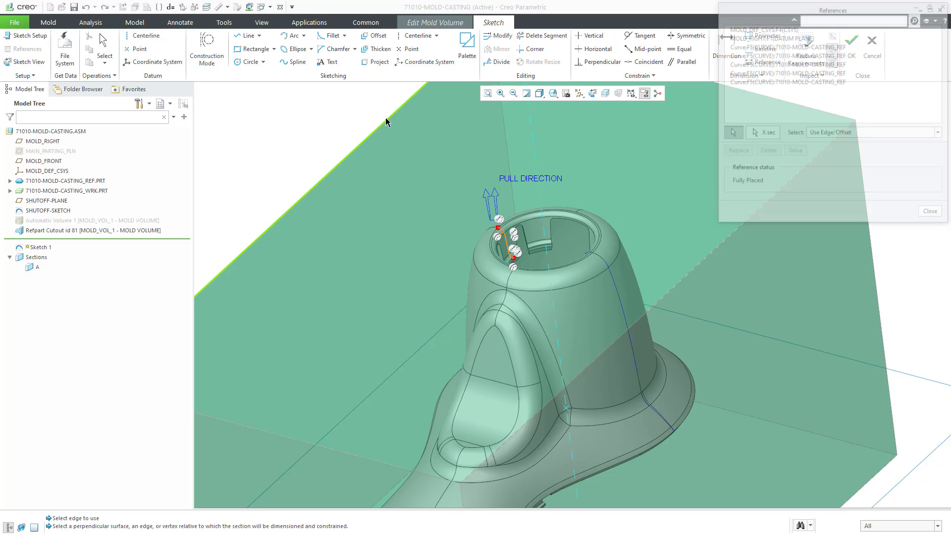
pyautogui.click(432, 148)
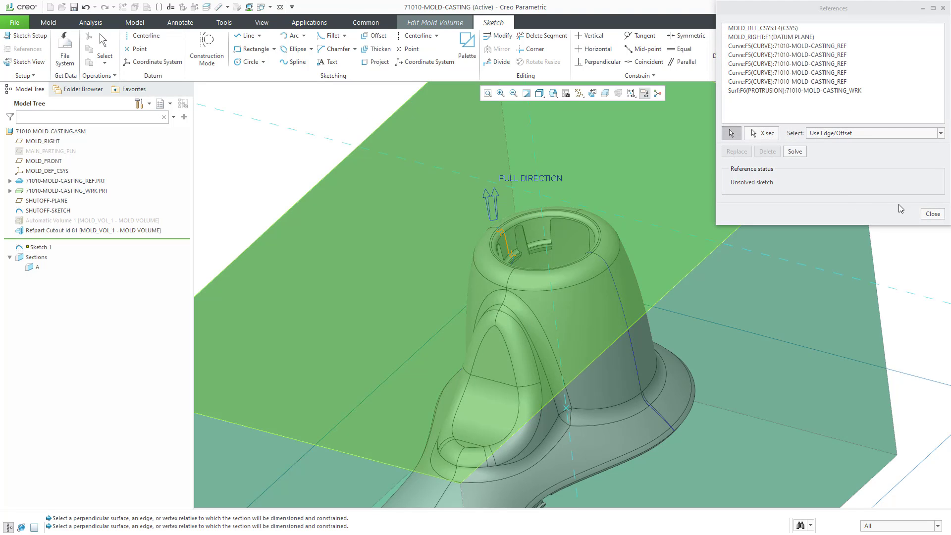
pyautogui.click(932, 214)
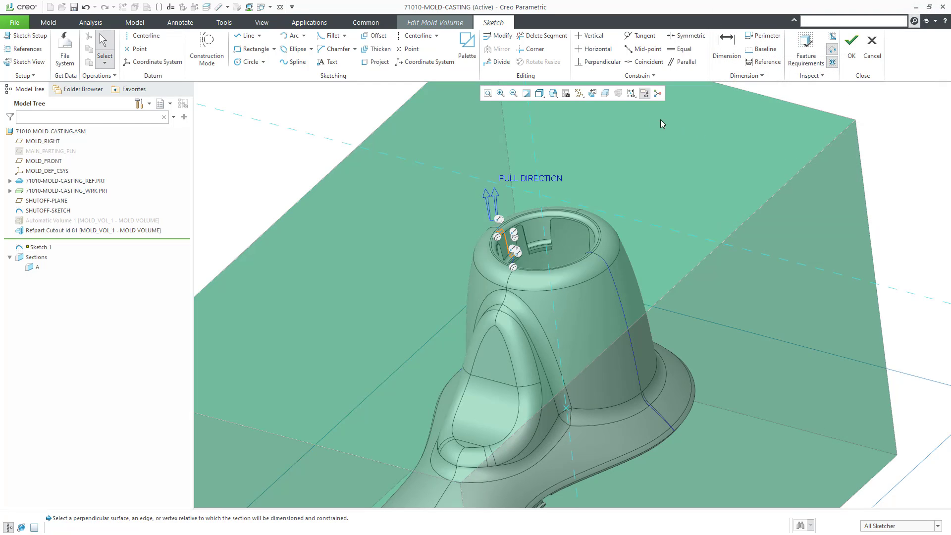
# Step: Orient the view to the sketch plane and place a vertical datum centerline along the axis of the opening
pyautogui.click(593, 94)
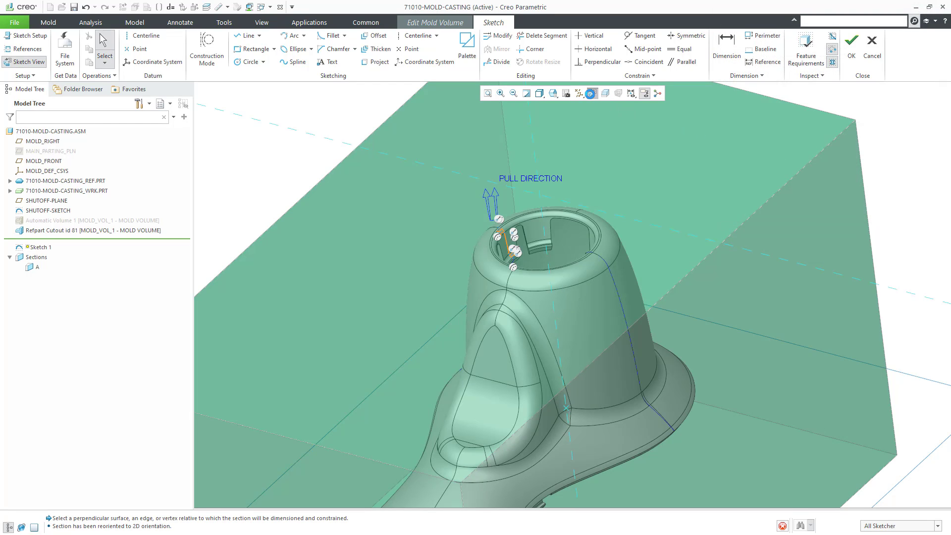
pyautogui.scroll(-4, 522, 154)
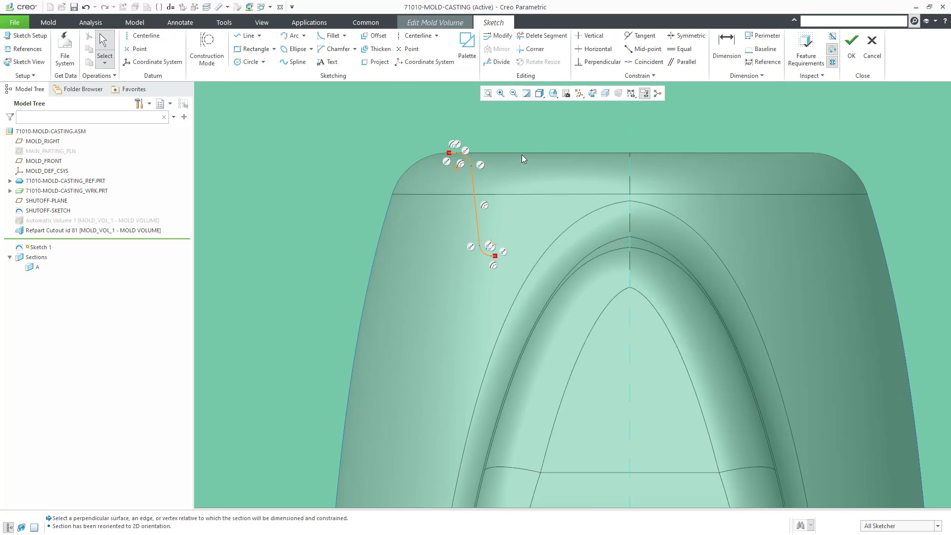
pyautogui.scroll(2, 484, 314)
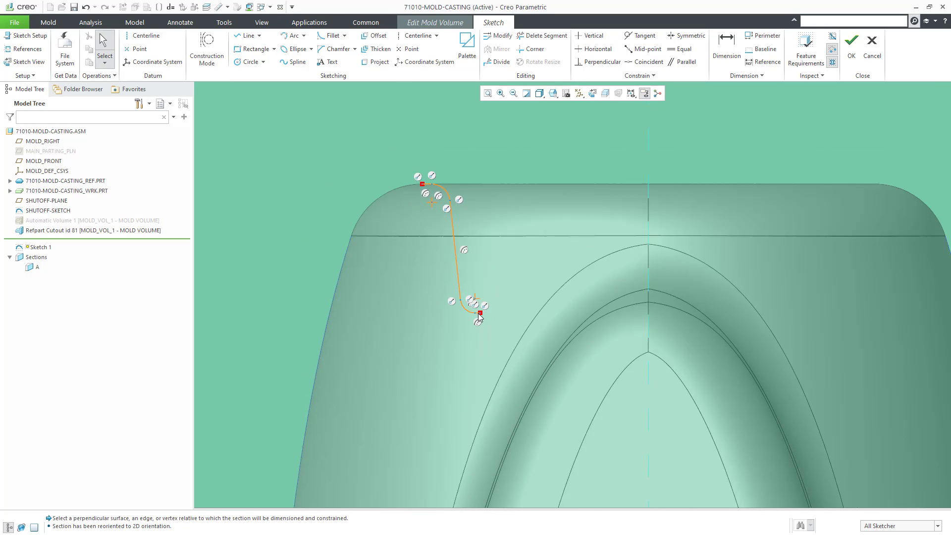
pyautogui.click(145, 35)
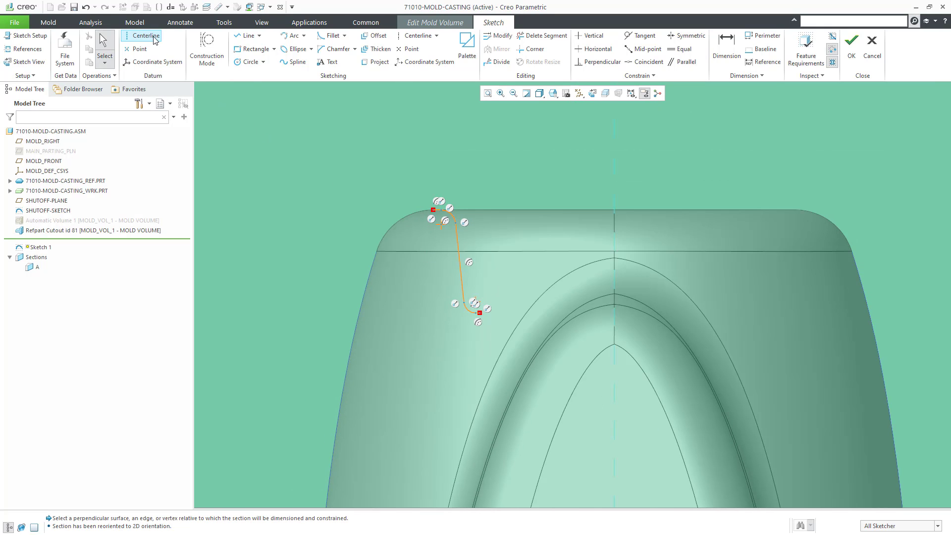
pyautogui.click(617, 166)
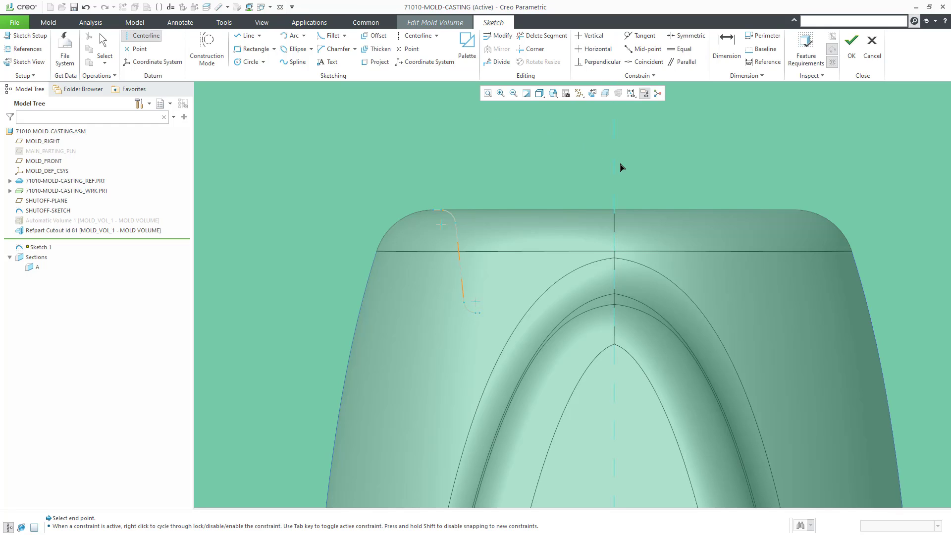
pyautogui.click(614, 141)
pyautogui.middleClick(676, 156)
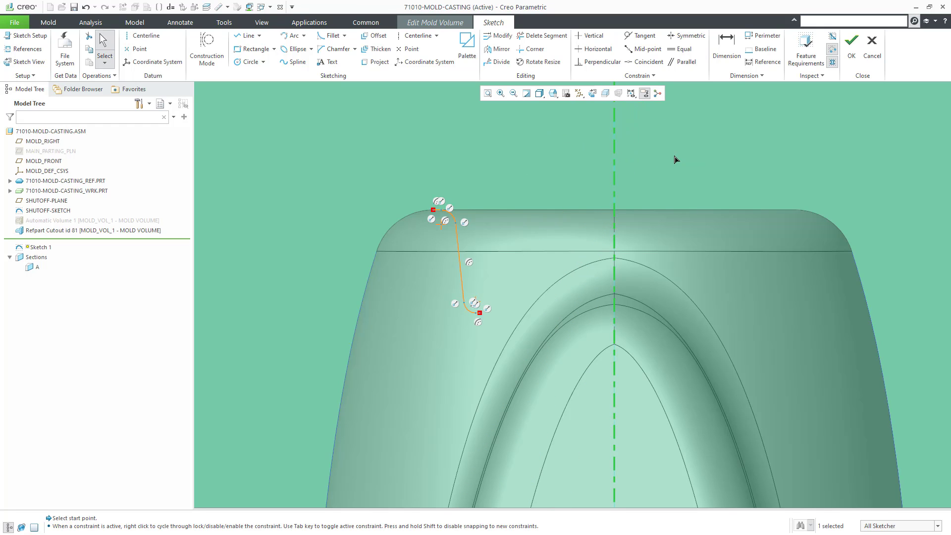
# Step: Draw lines from the projected curve's lower end to the centerline, up to rim level and back to the rim arc's upper end
pyautogui.scroll(-2, 640, 246)
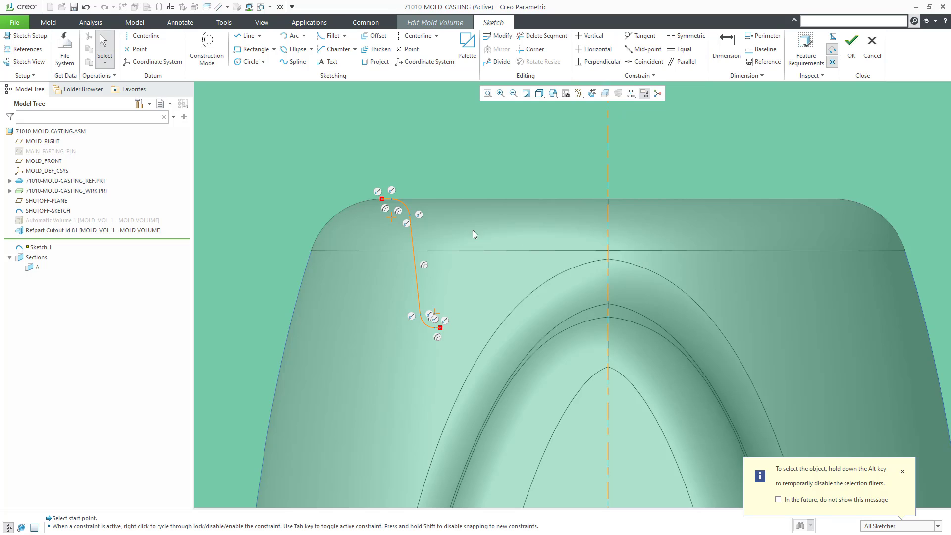
pyautogui.scroll(-3, 386, 215)
pyautogui.scroll(1, 386, 215)
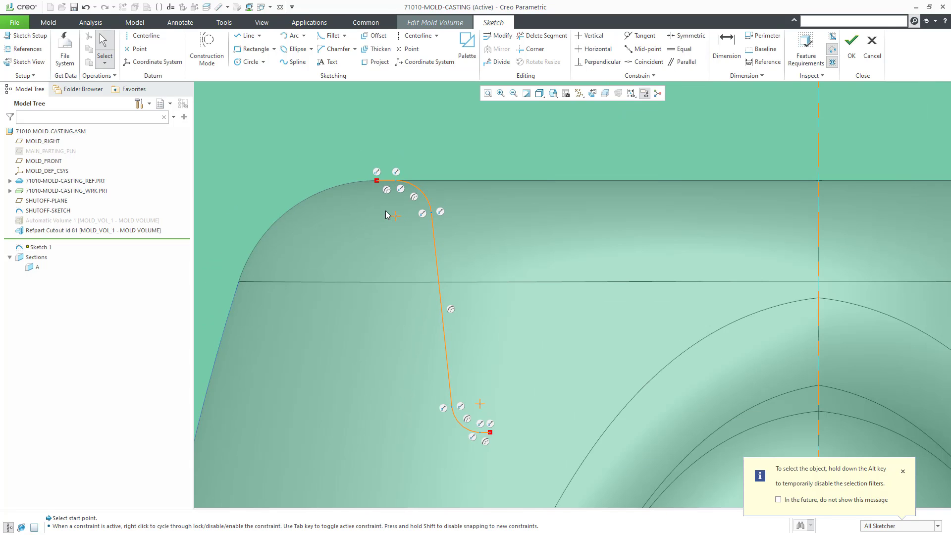
pyautogui.click(247, 35)
pyautogui.click(491, 433)
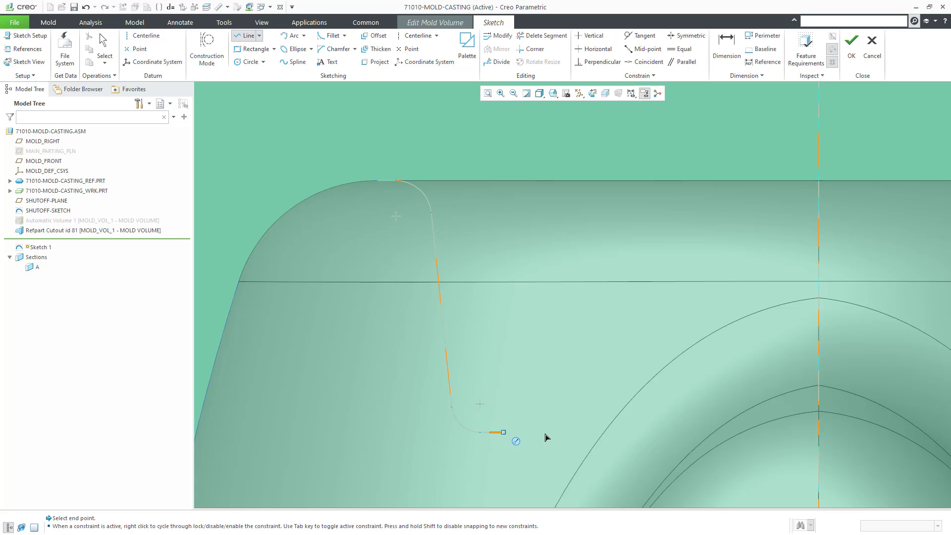
pyautogui.click(818, 433)
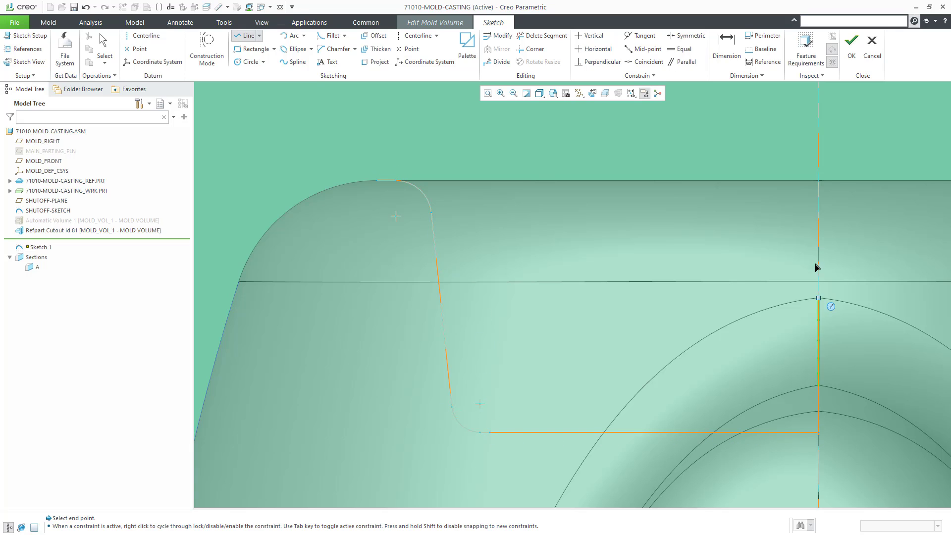
pyautogui.click(820, 182)
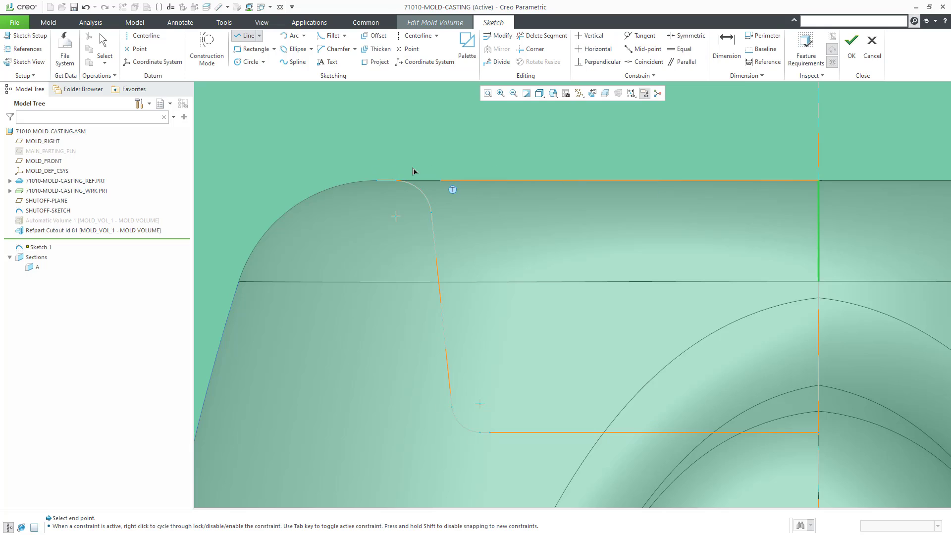
pyautogui.scroll(-2, 396, 180)
pyautogui.scroll(-2, 396, 179)
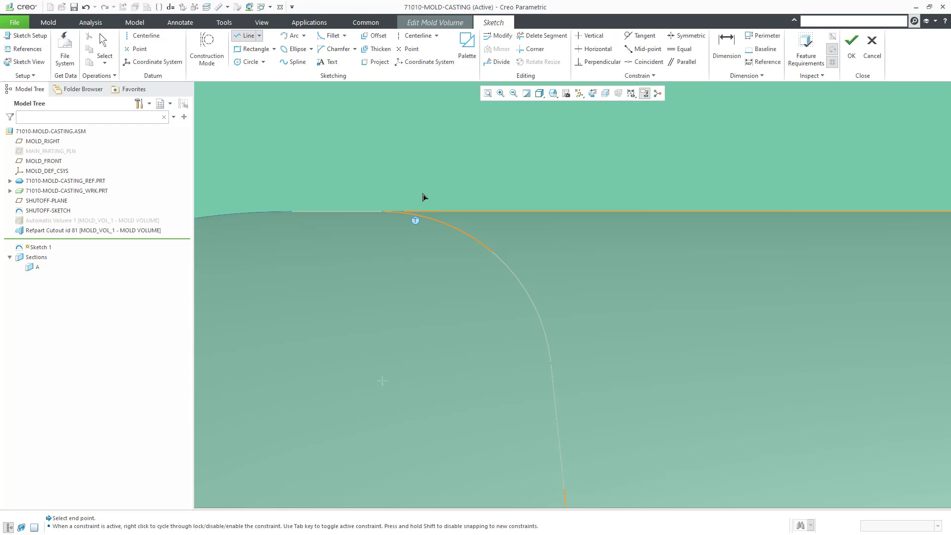
pyautogui.click(385, 213)
pyautogui.middleClick(427, 180)
pyautogui.middleClick(421, 183)
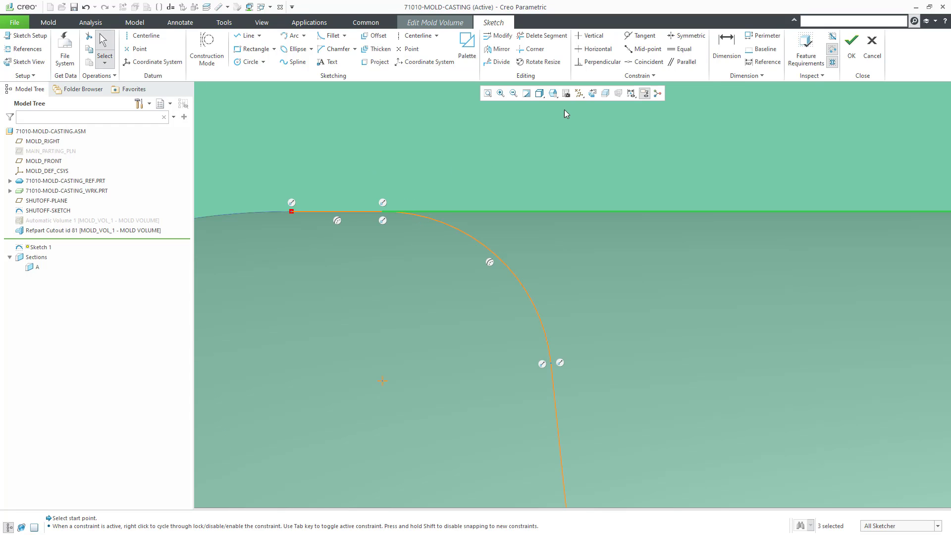
# Step: Trim away the flat rim segment outside the closed profile and inspect the section inside the opening
pyautogui.click(543, 35)
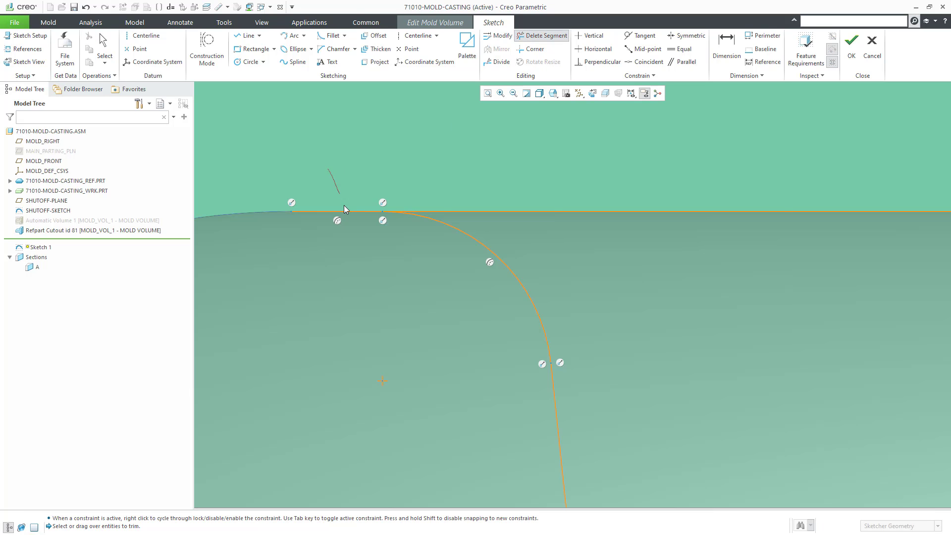
pyautogui.moveTo(346, 208); pyautogui.dragTo(346, 224)
pyautogui.middleClick(371, 160)
pyautogui.scroll(6, 366, 203)
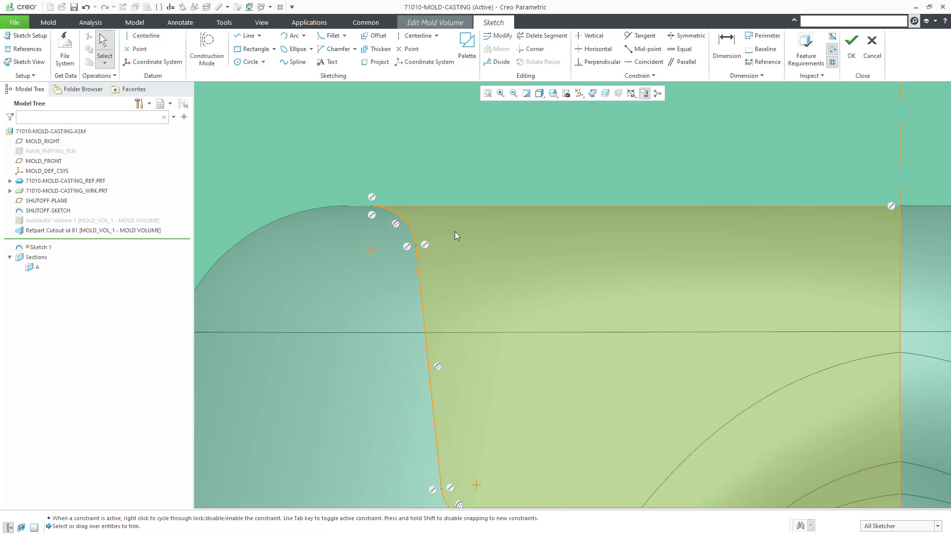
pyautogui.scroll(5, 455, 232)
pyautogui.hotkey('ctrl', 'd')
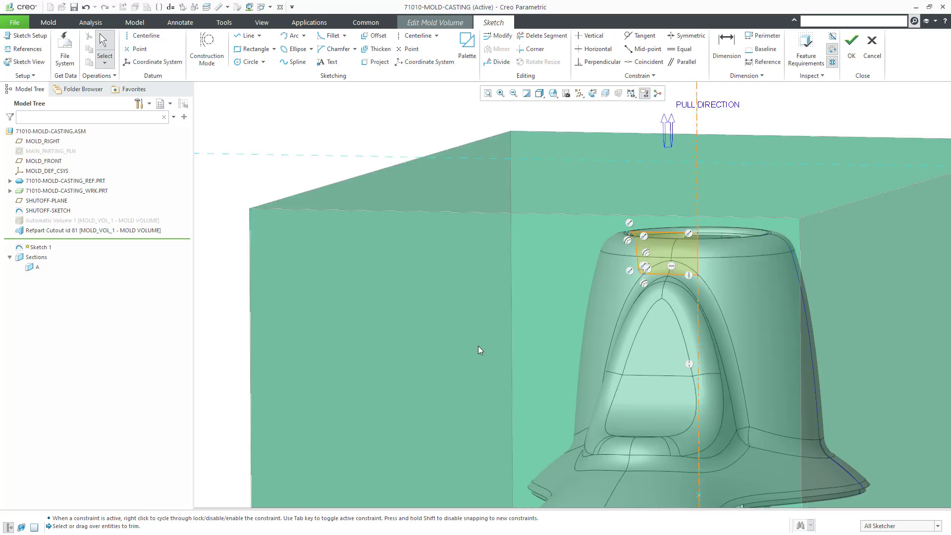
pyautogui.scroll(-8, 614, 285)
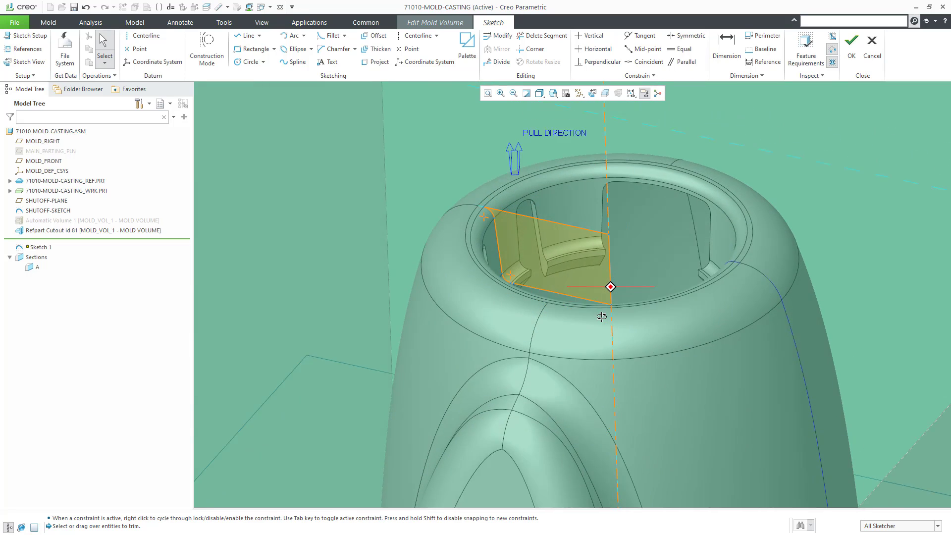
pyautogui.moveTo(601, 317); pyautogui.dragTo(623, 295, button='middle')
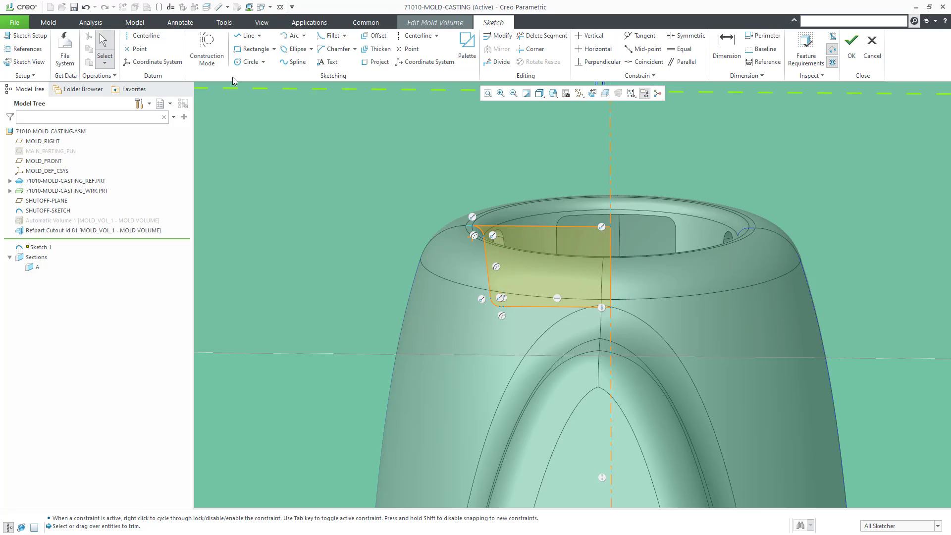
# Step: Undo the segment trim and the lines closing the profile at rim level, keeping the projected curve and centerline
pyautogui.click(87, 8)
pyautogui.click(86, 8)
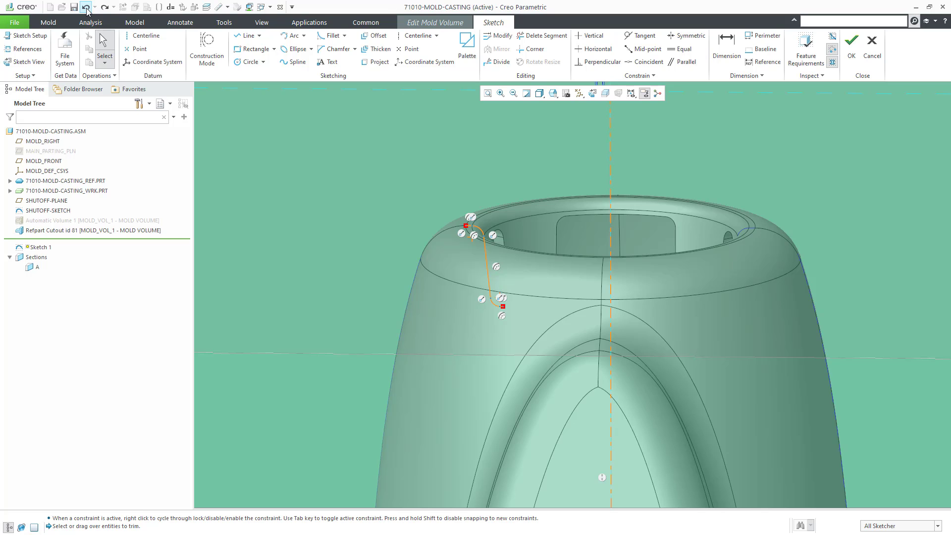
pyautogui.scroll(2, 456, 265)
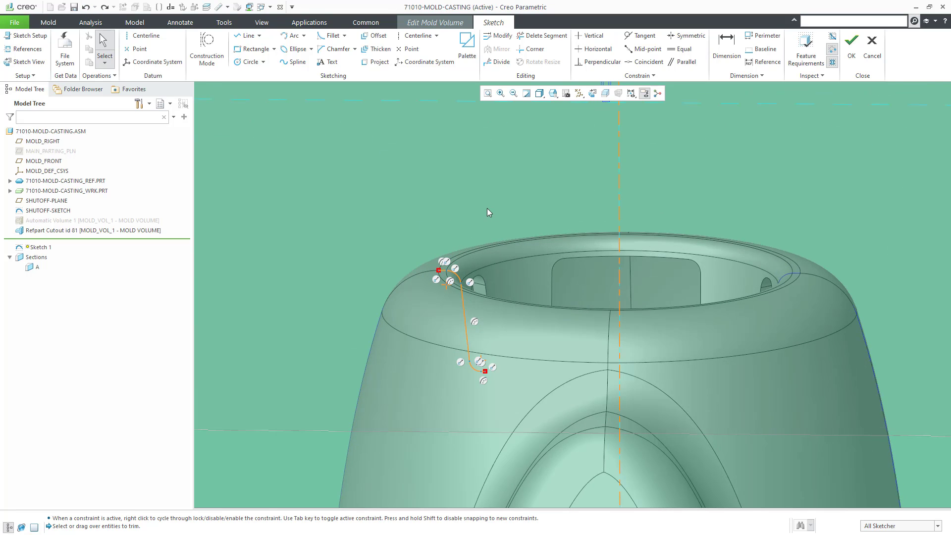
pyautogui.scroll(-2, 486, 208)
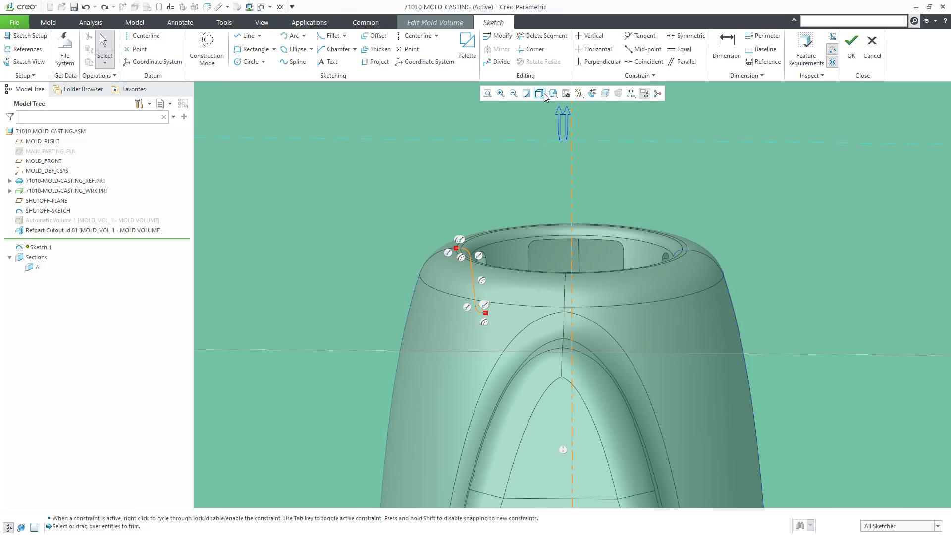
# Step: In the sketch orientation, draw a horizontal line from the projected curve's lower end to the centerline and continue vertically to the workpiece's upper face
pyautogui.click(594, 96)
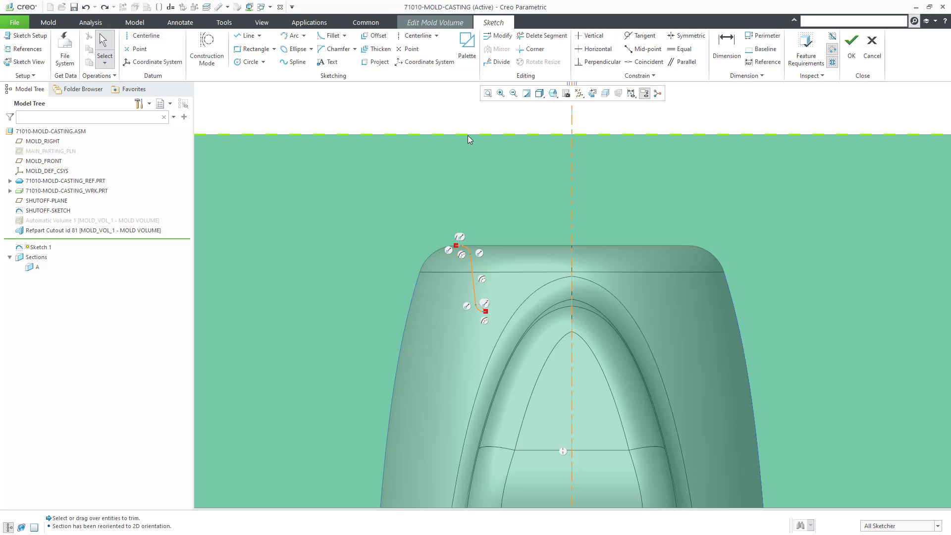
pyautogui.click(245, 37)
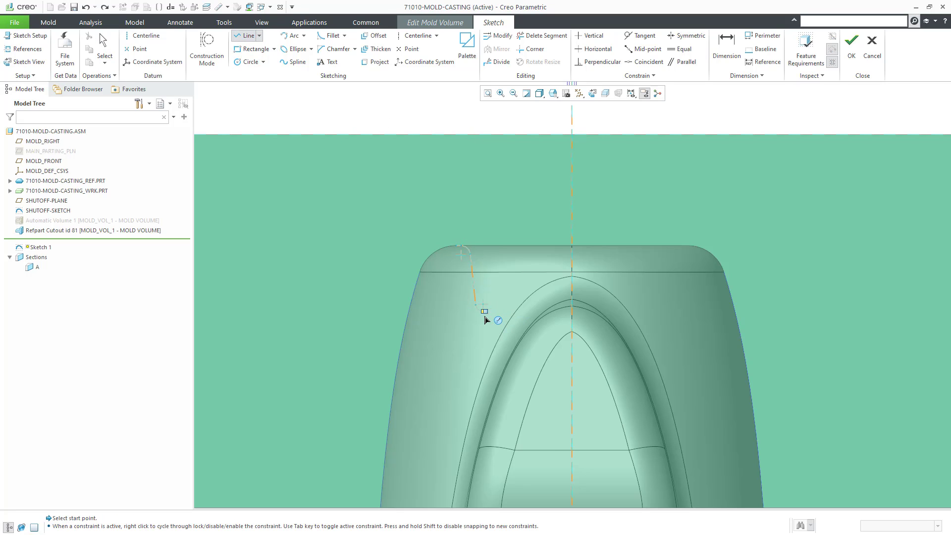
pyautogui.scroll(5, 486, 319)
pyautogui.click(485, 312)
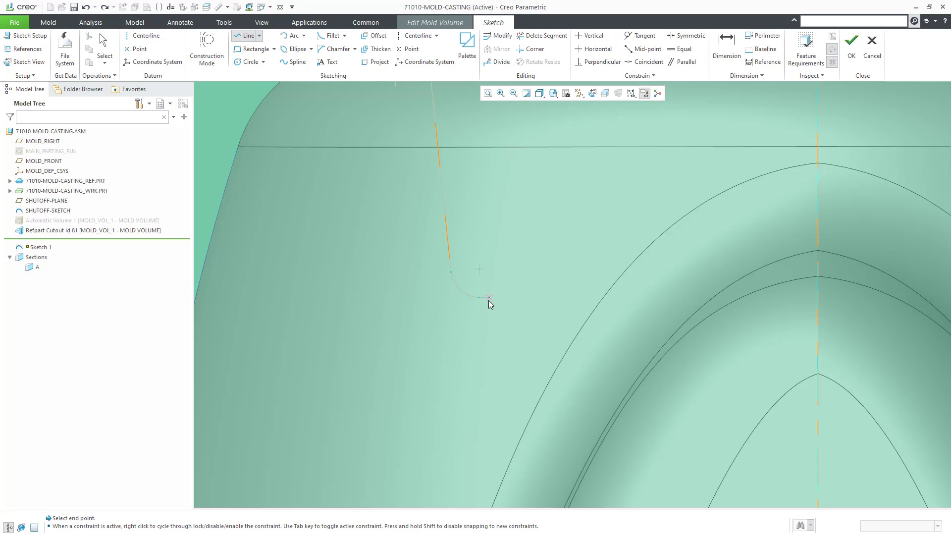
pyautogui.scroll(-5, 545, 312)
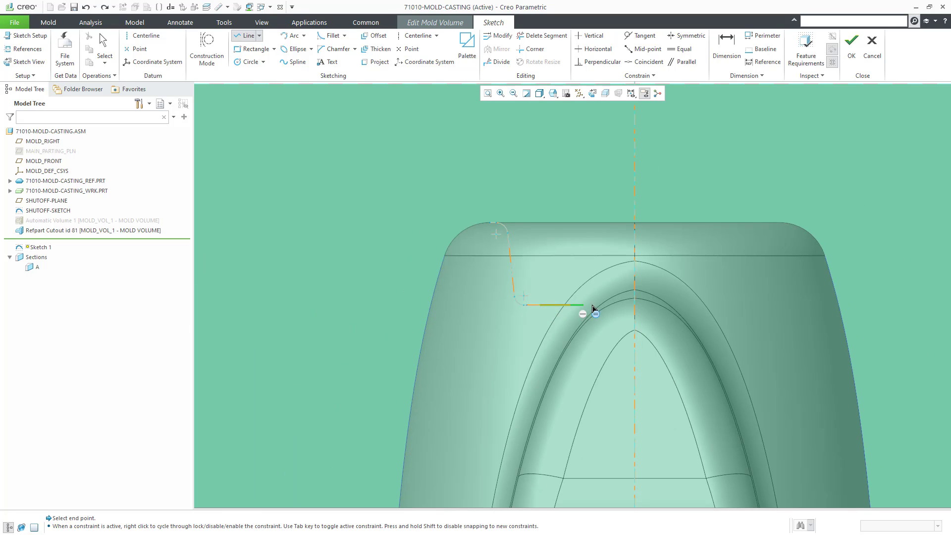
pyautogui.click(638, 310)
pyautogui.scroll(-5, 637, 307)
pyautogui.click(638, 224)
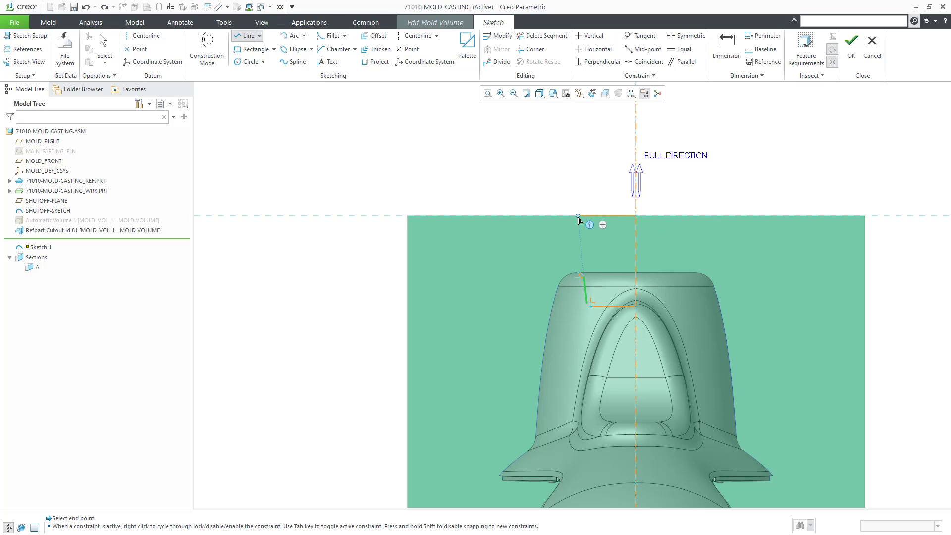
pyautogui.scroll(5, 584, 231)
pyautogui.middleClick(584, 238)
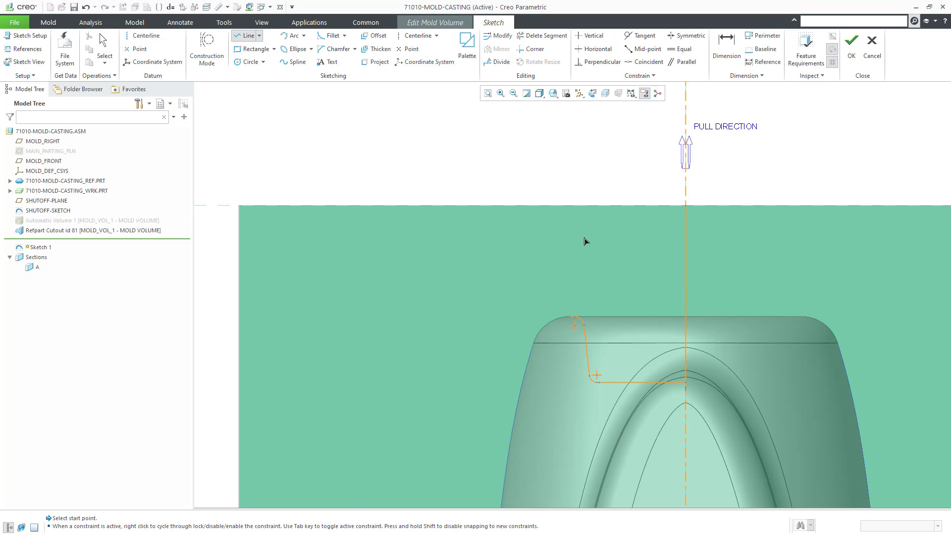
# Step: Close the profile with a vertical line from the rim segment's outer end to the workpiece's upper face and a horizontal line to the centerline
pyautogui.scroll(3, 577, 292)
pyautogui.scroll(3, 574, 301)
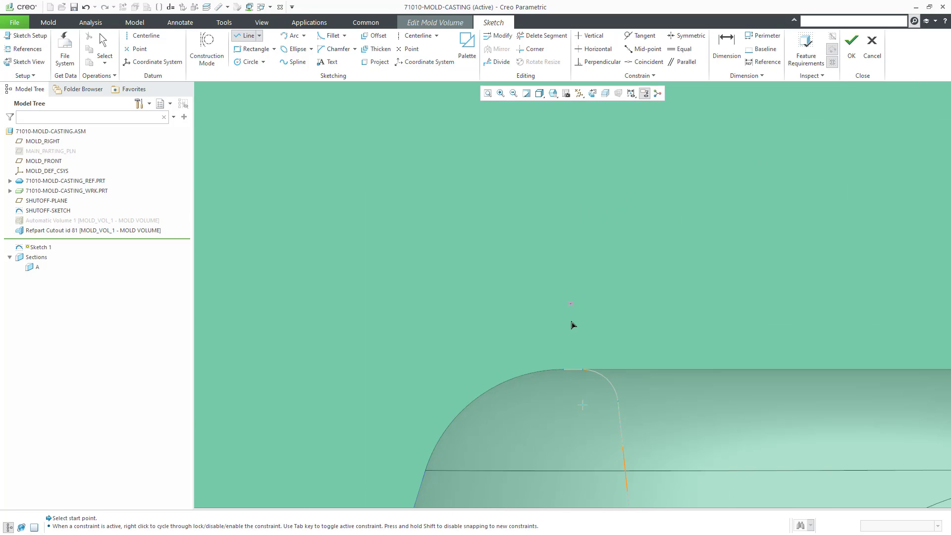
pyautogui.click(564, 369)
pyautogui.scroll(-3, 562, 293)
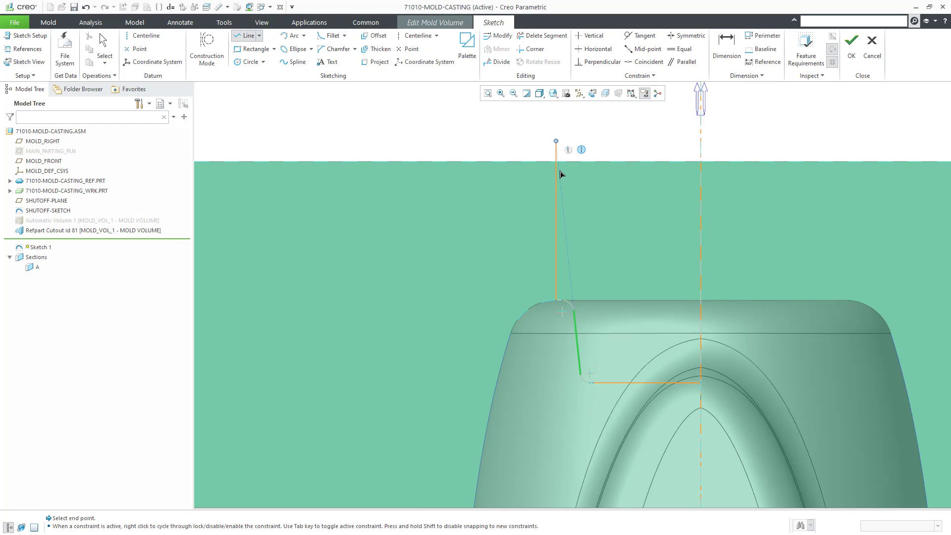
pyautogui.click(555, 162)
pyautogui.click(701, 162)
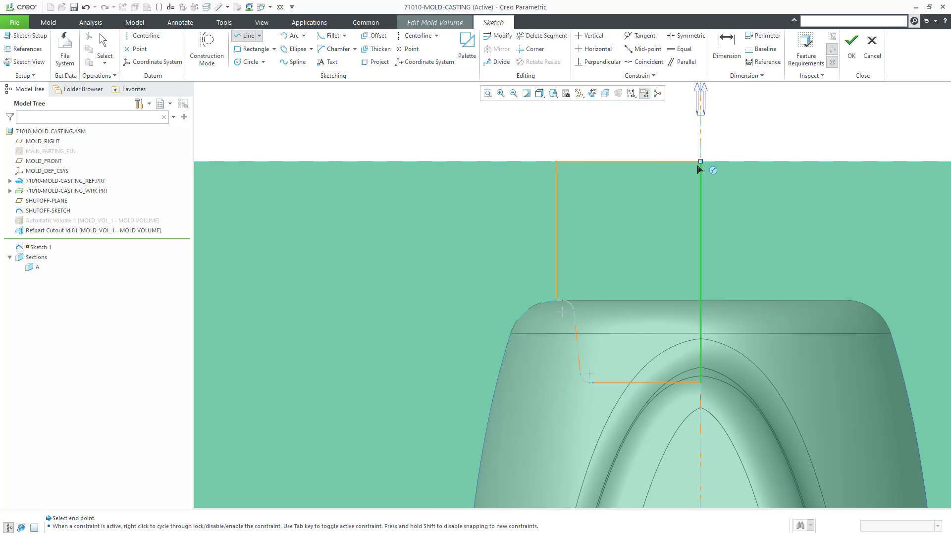
pyautogui.middleClick(643, 140)
pyautogui.middleClick(643, 142)
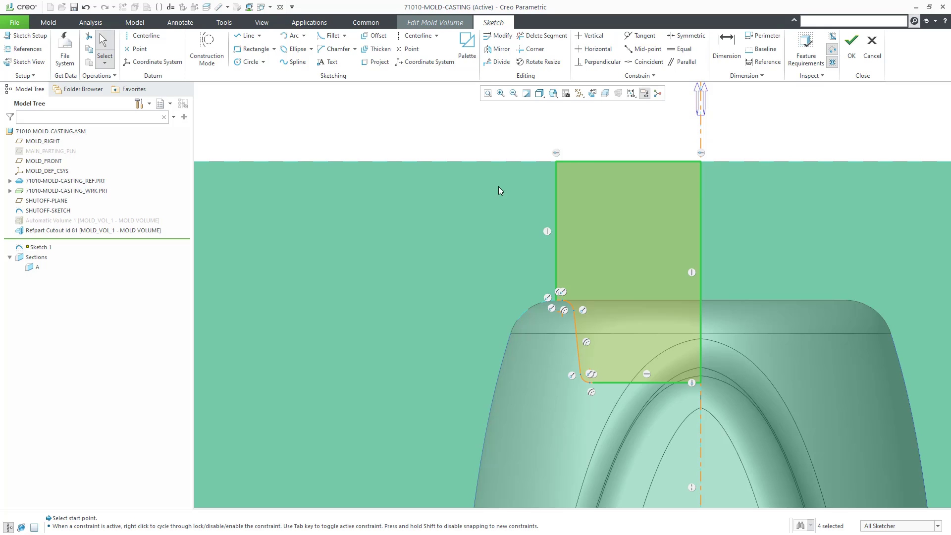
pyautogui.scroll(-2, 499, 186)
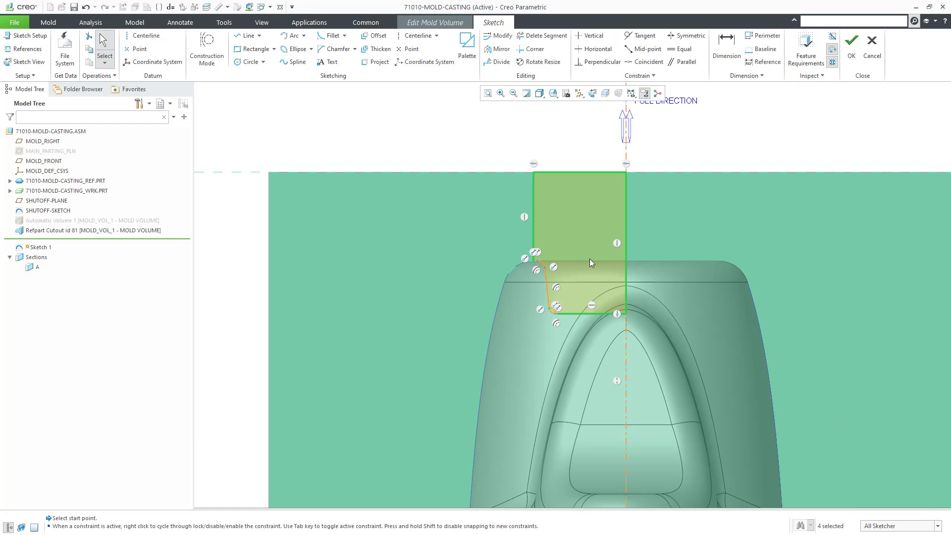
# Step: Check the closed profile against the workpiece in 3D and finish the sketch
pyautogui.scroll(-4, 542, 227)
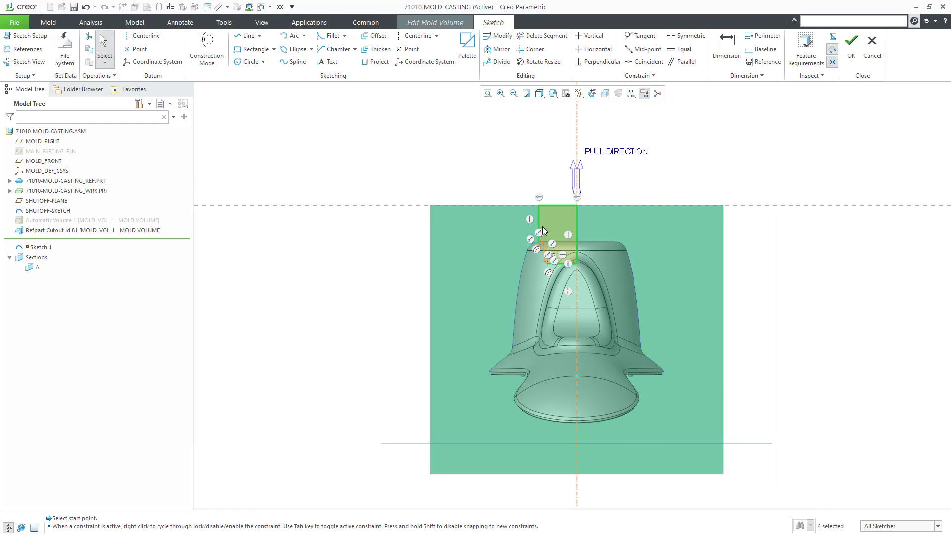
pyautogui.moveTo(561, 222); pyautogui.dragTo(534, 269, button='middle')
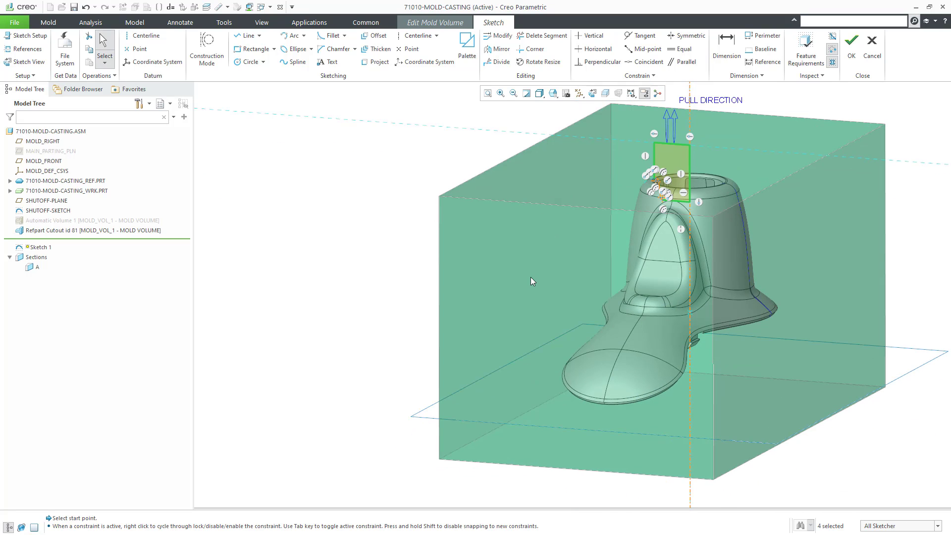
pyautogui.click(853, 56)
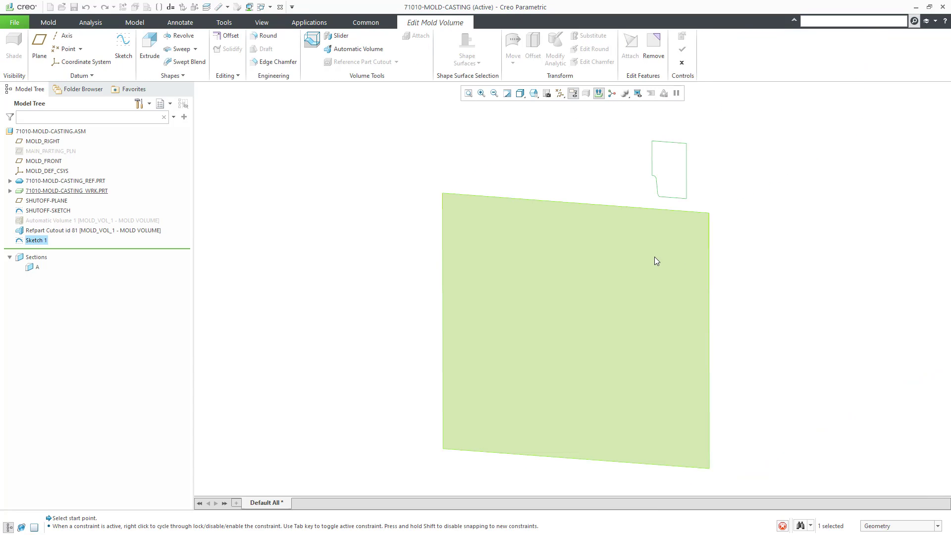
# Step: Revolve the closed sketch 360° about its centerline to form the solid plug in the upper opening
pyautogui.hotkey('ctrl', 'd')
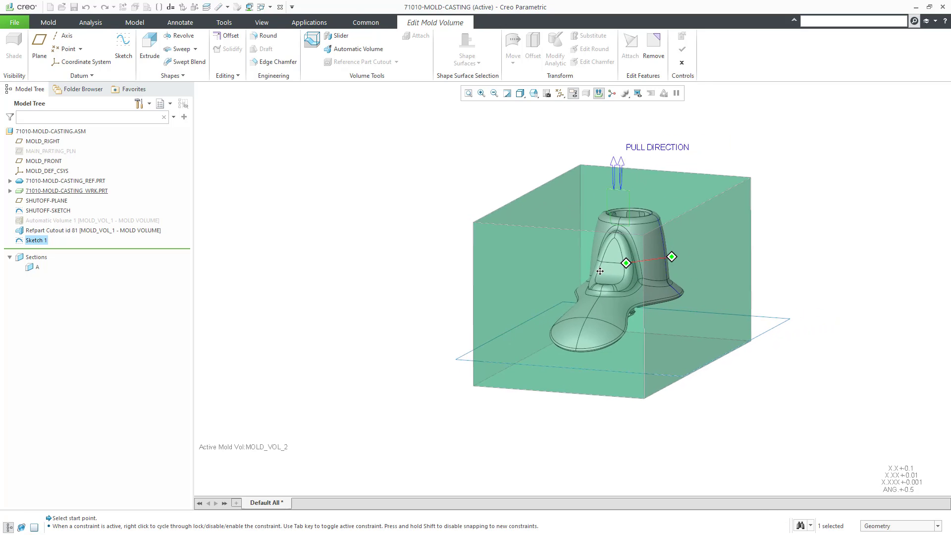
pyautogui.moveTo(599, 271); pyautogui.dragTo(554, 262, button='middle')
pyautogui.scroll(5, 542, 246)
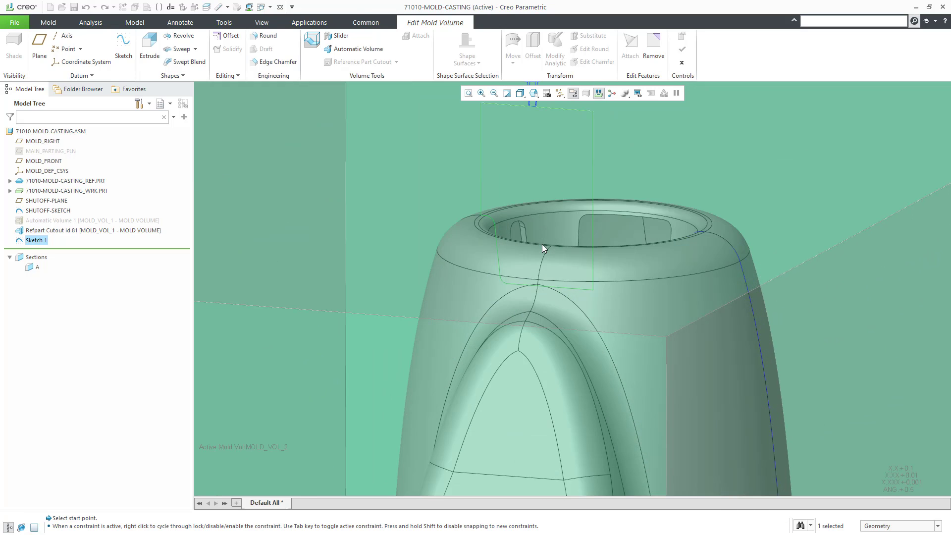
pyautogui.scroll(-4, 542, 245)
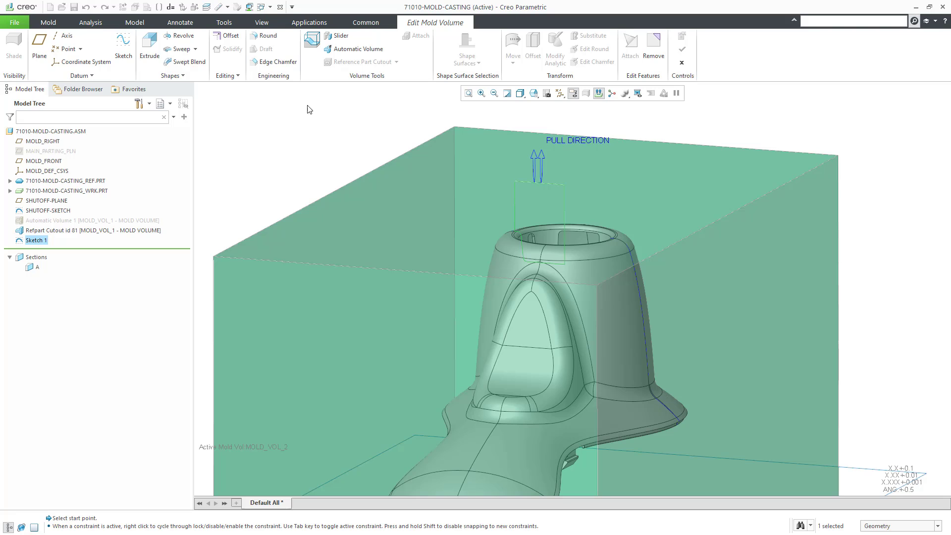
pyautogui.click(190, 37)
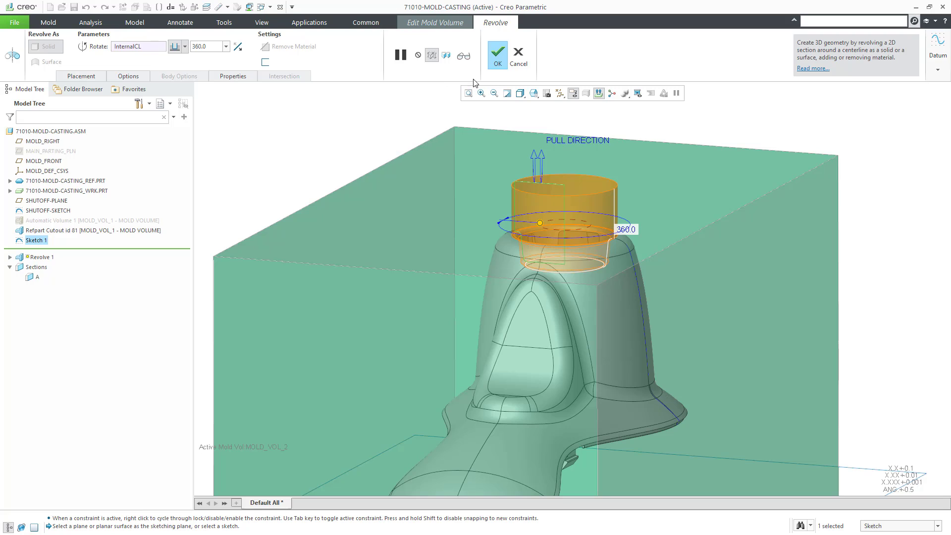
pyautogui.click(498, 63)
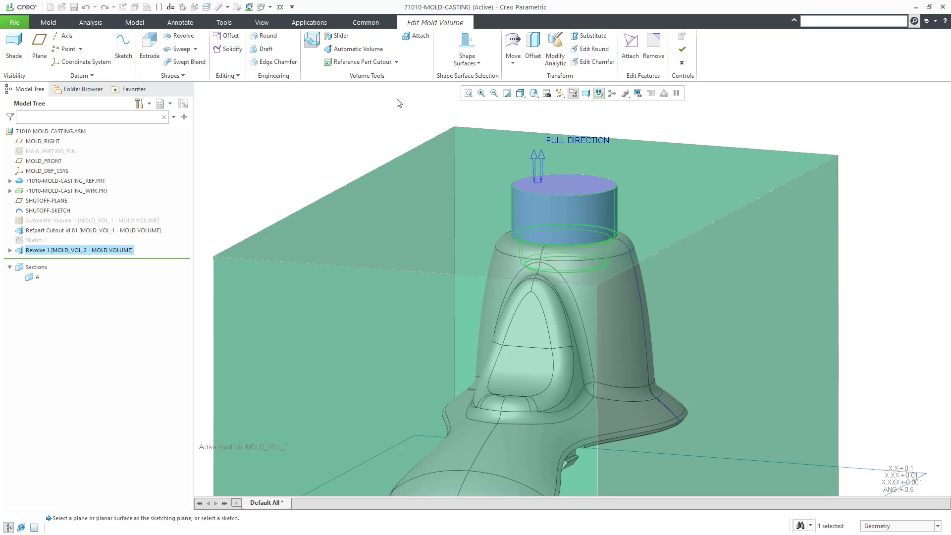
pyautogui.click(379, 124)
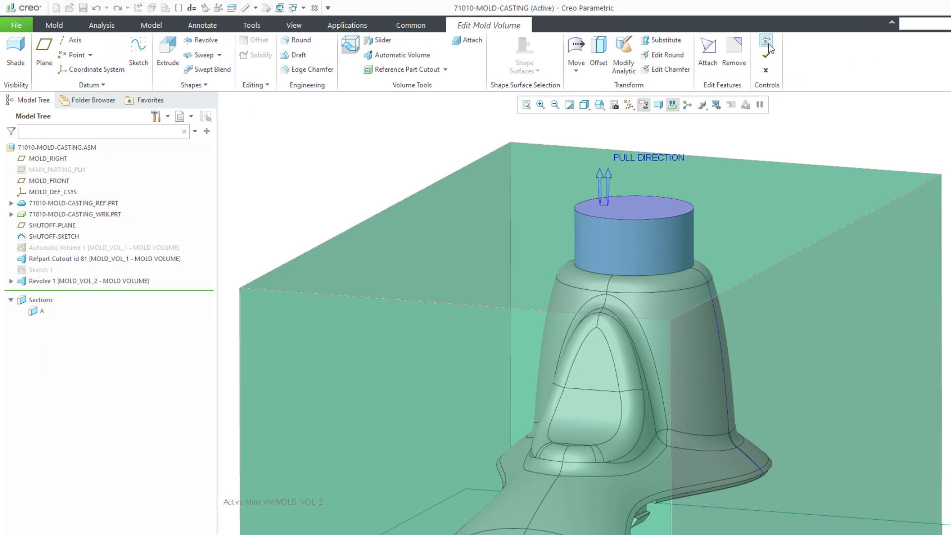
# Step: Rename the revolved mold volume as PLUG-VOLUME and finish editing it
pyautogui.click(768, 46)
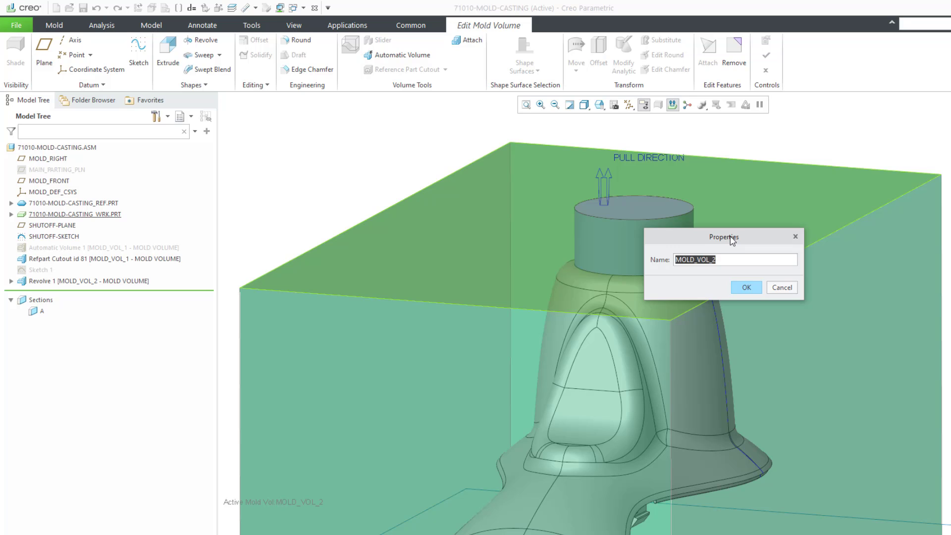
pyautogui.write('plug-volume')
pyautogui.press('Return')
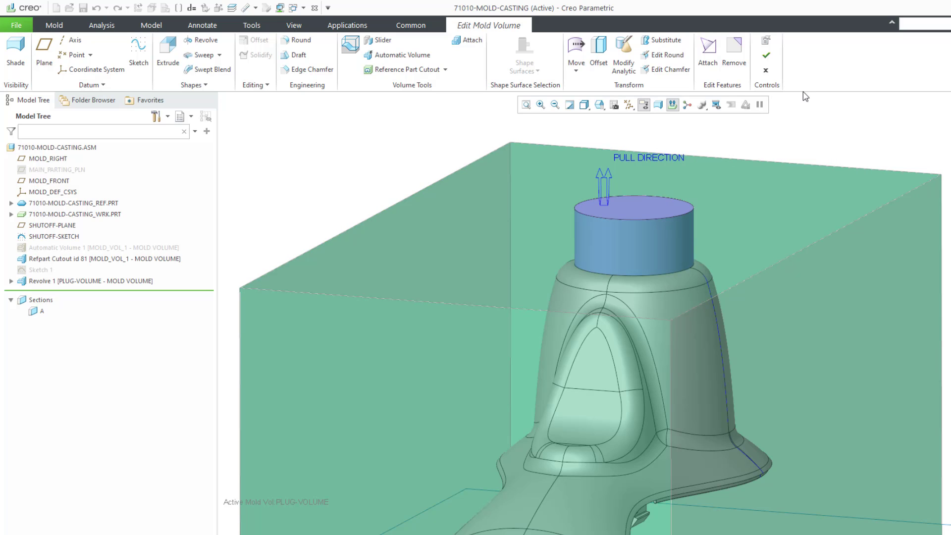
pyautogui.click(767, 57)
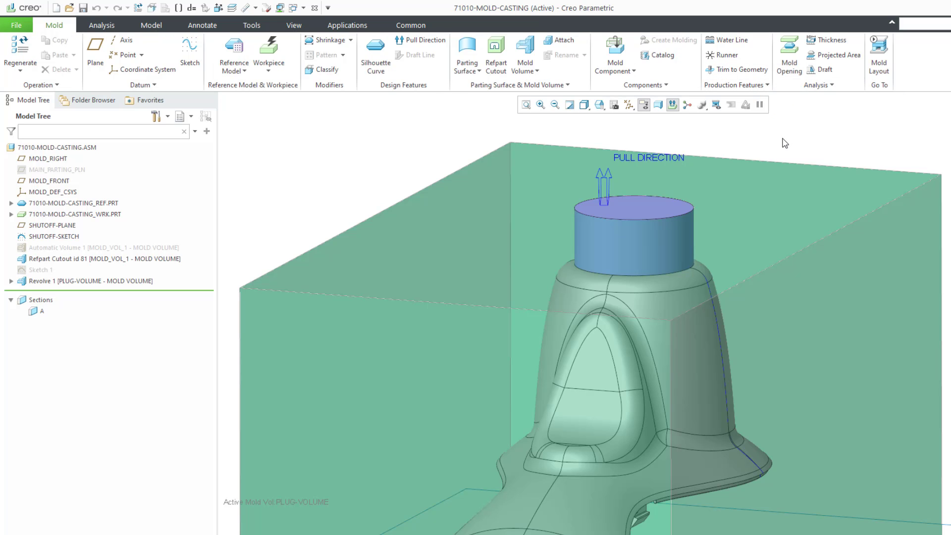
# Step: Start a new mold volume with a Slider feature and calculate the reference part's undercut boundaries using the default pull direction
pyautogui.scroll(-3, 661, 211)
pyautogui.moveTo(661, 211)
pyautogui.mouseDown(button='middle')
pyautogui.moveTo(686, 191)
pyautogui.moveTo(736, 215)
pyautogui.mouseUp(button='middle')
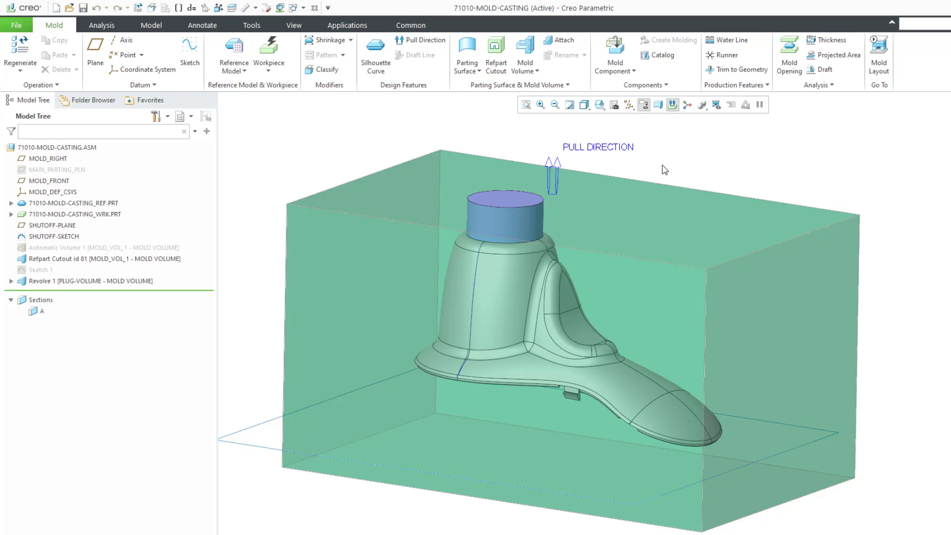
pyautogui.click(526, 50)
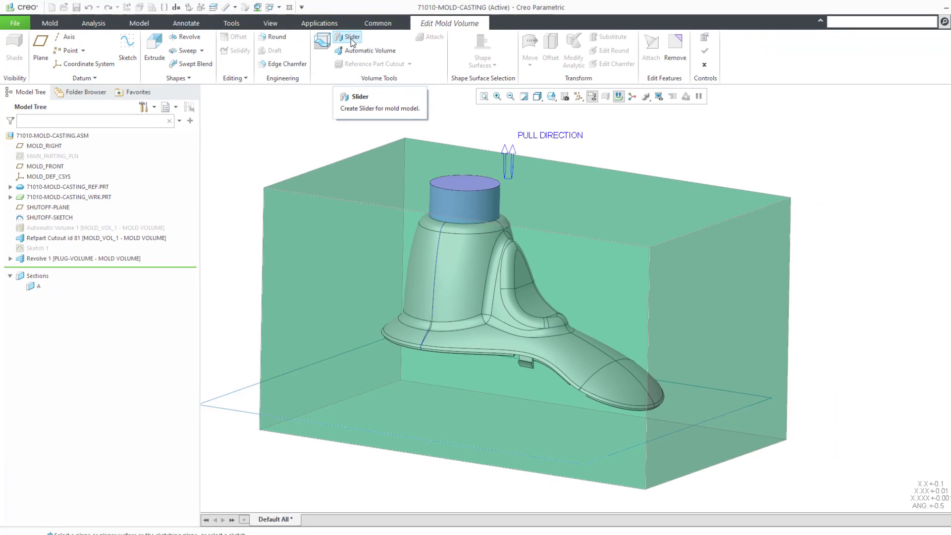
pyautogui.click(340, 37)
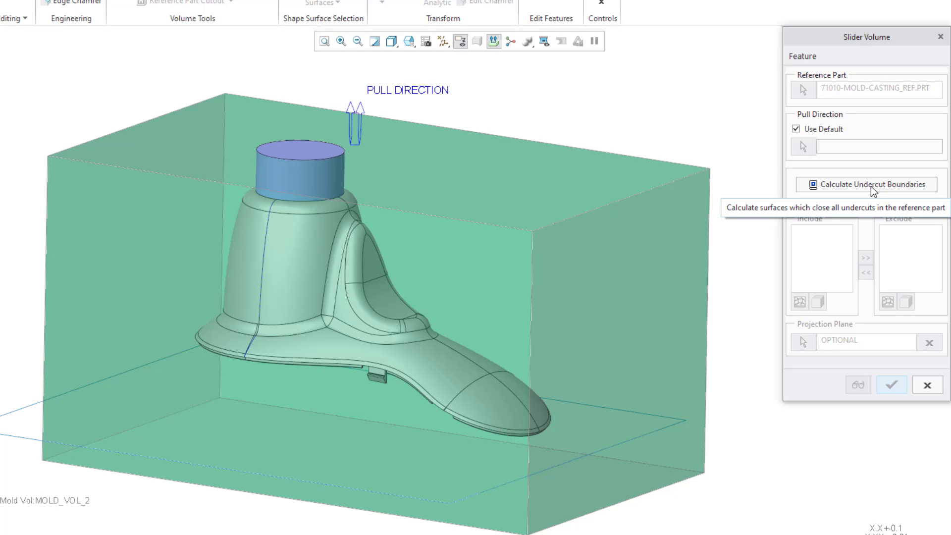
pyautogui.click(871, 186)
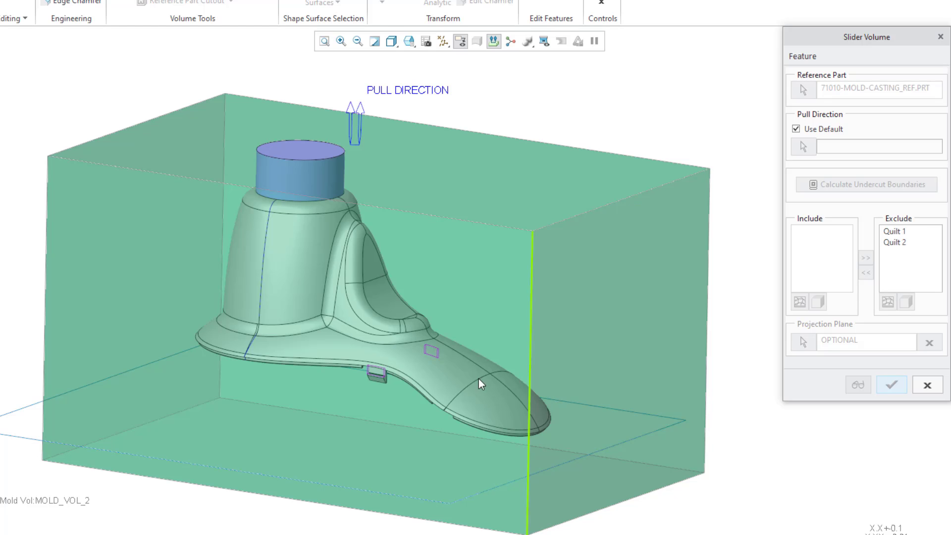
# Step: Include both Quilt 1 and Quilt 2 in the slider volume and create it
pyautogui.scroll(-5, 385, 391)
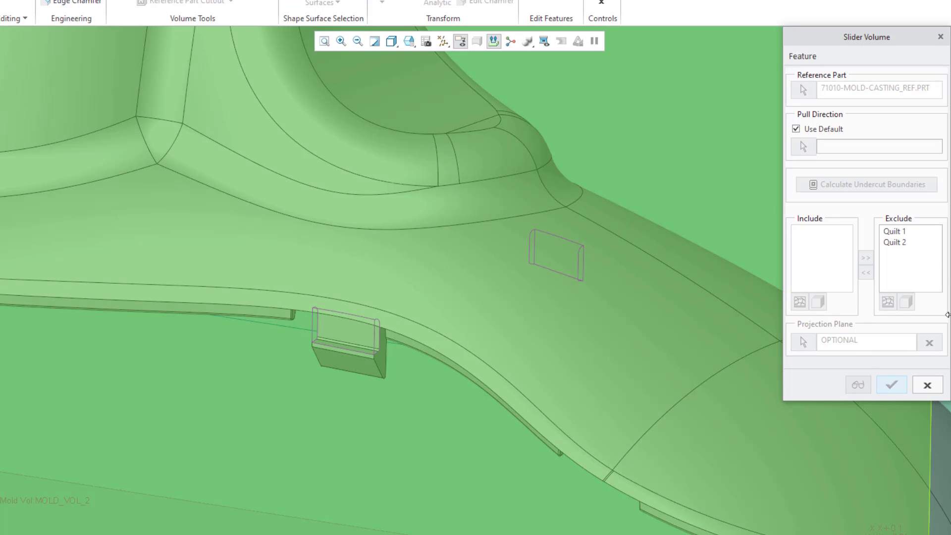
pyautogui.click(905, 232)
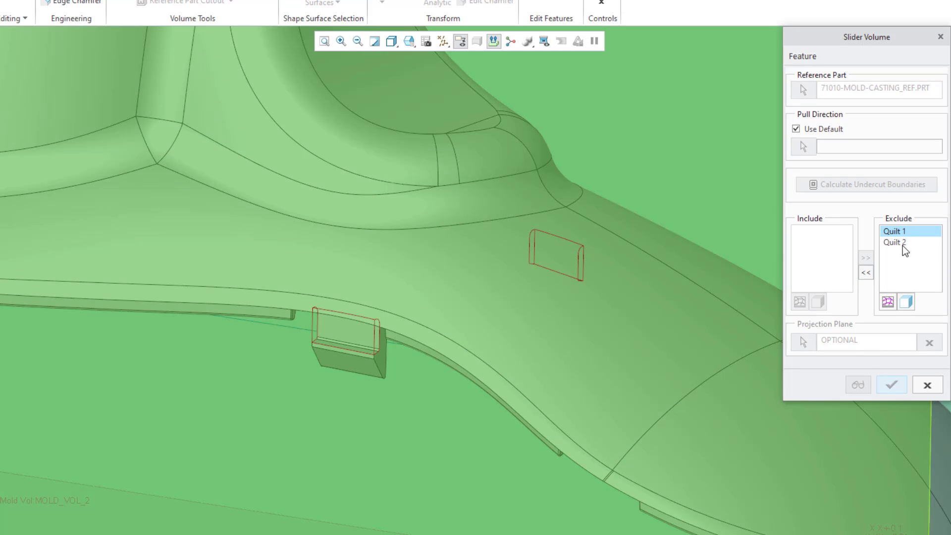
pyautogui.keyDown('ctrl'); pyautogui.click(903, 244); pyautogui.keyUp('ctrl')
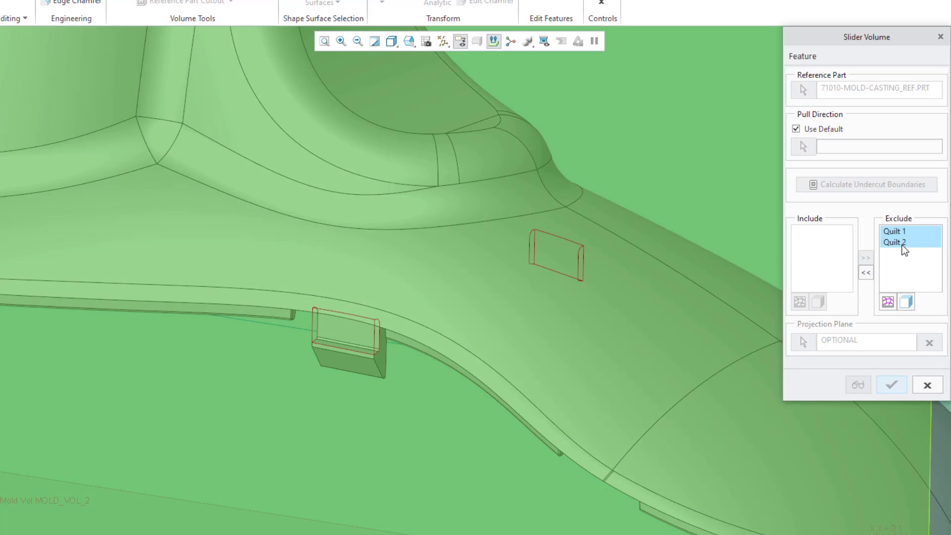
pyautogui.click(867, 273)
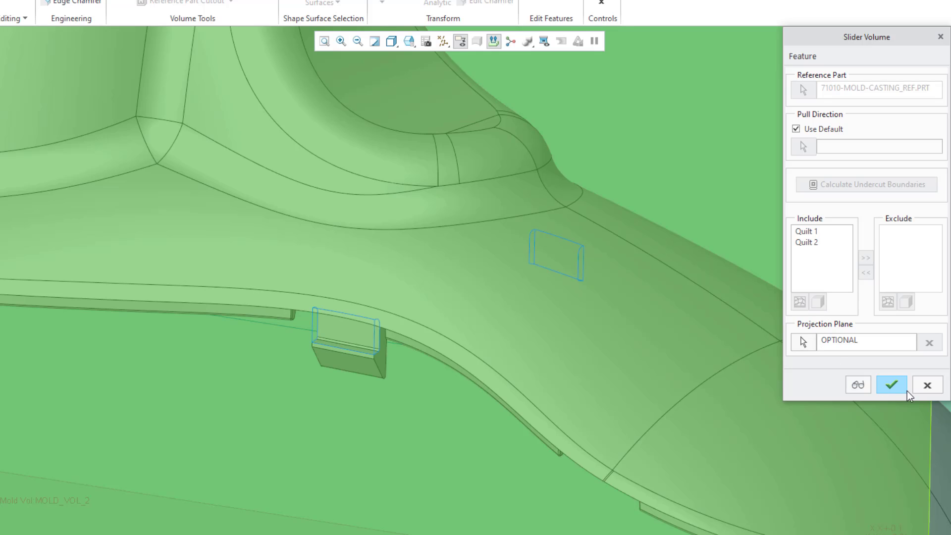
pyautogui.click(891, 385)
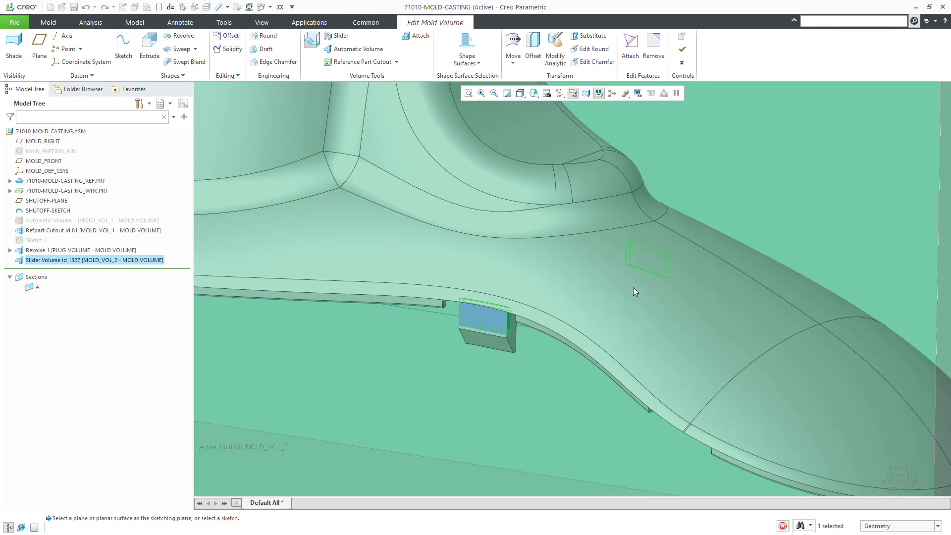
pyautogui.scroll(-10, 537, 323)
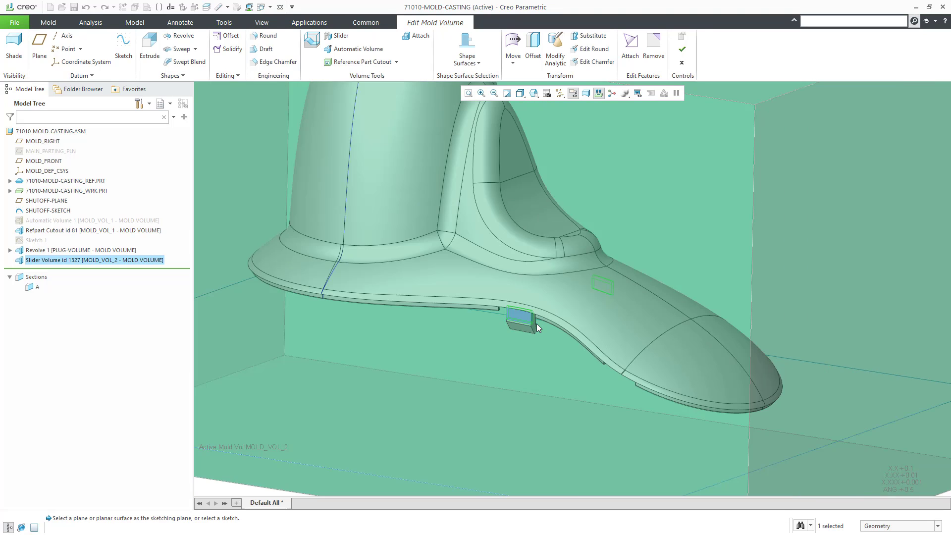
pyautogui.click(805, 105)
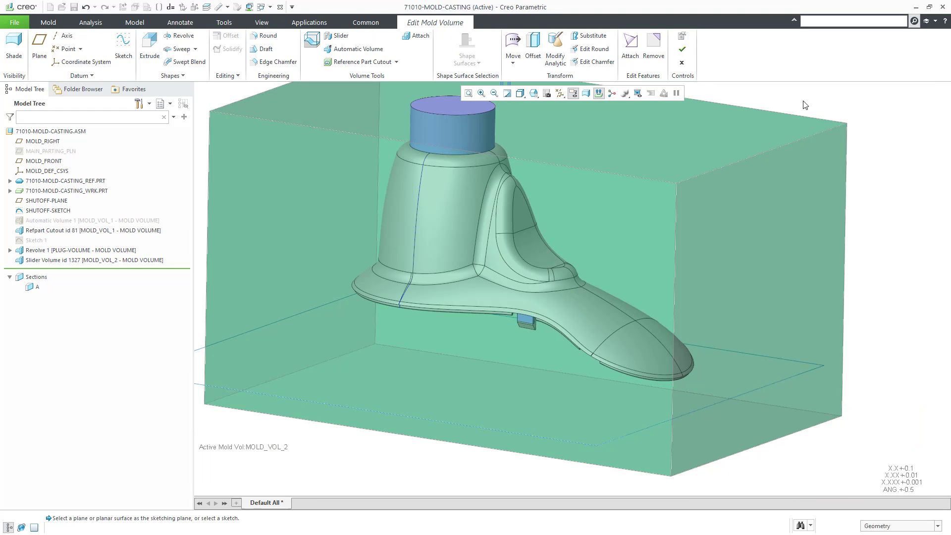
# Step: Rename the slider mold volume as UNDERCUTS and finish editing it
pyautogui.click(683, 42)
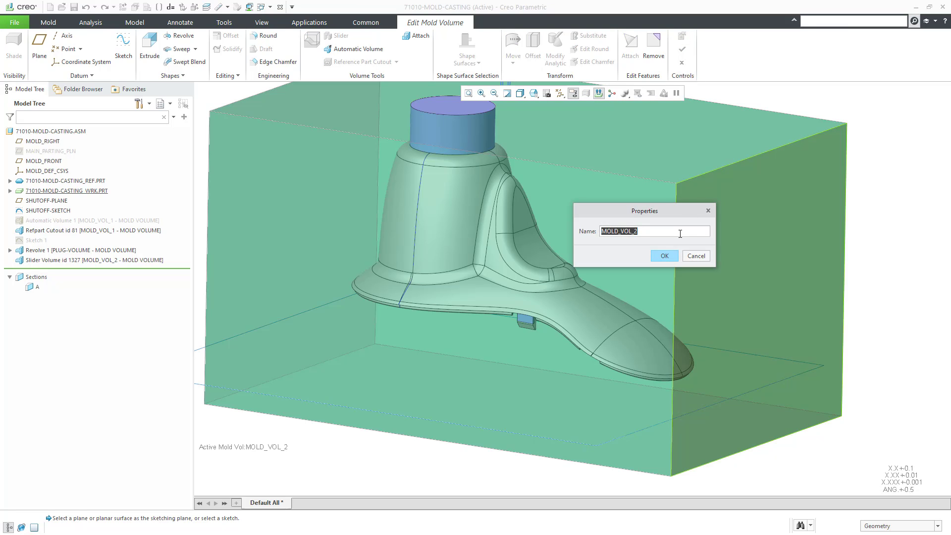
pyautogui.write('undercut')
pyautogui.press('Return')
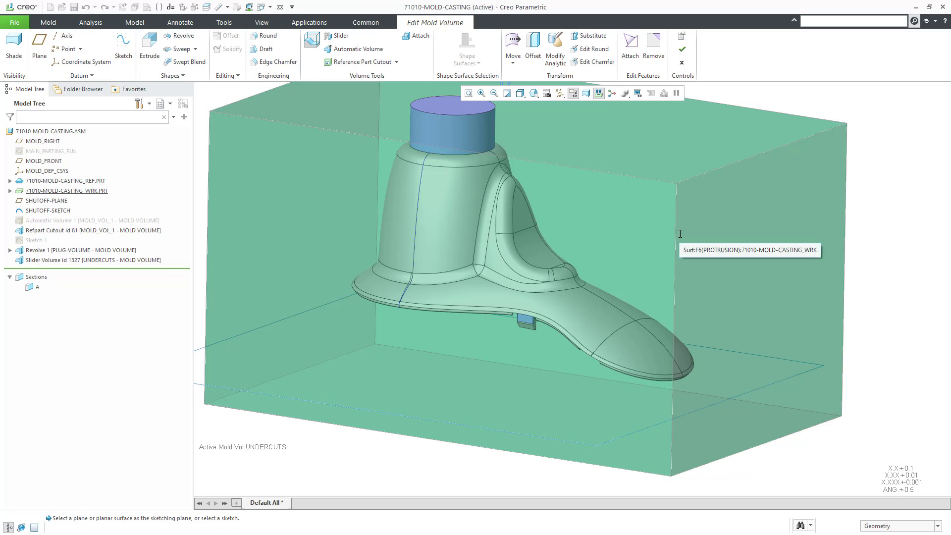
pyautogui.click(684, 51)
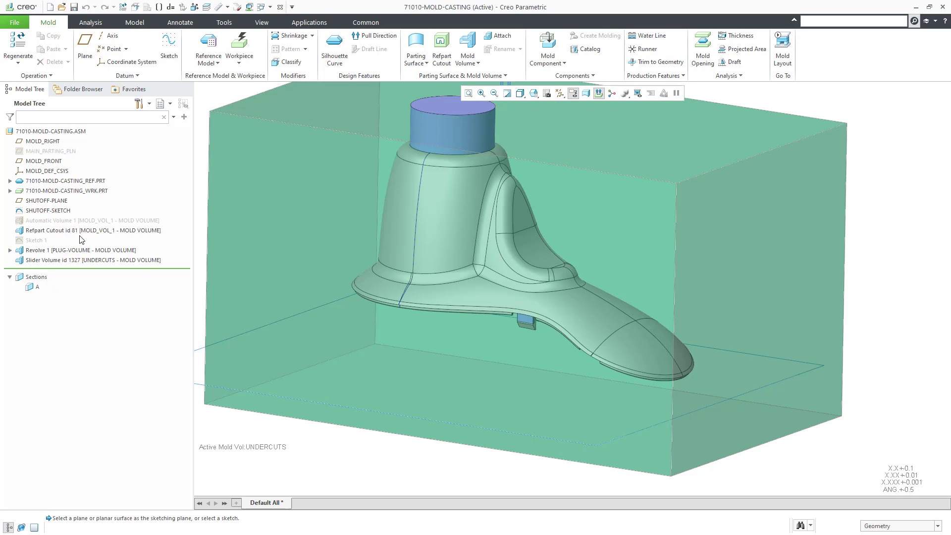
# Step: Hide the workpiece part 71010-MOLD-CASTING_WRK.PRT
pyautogui.click(80, 191)
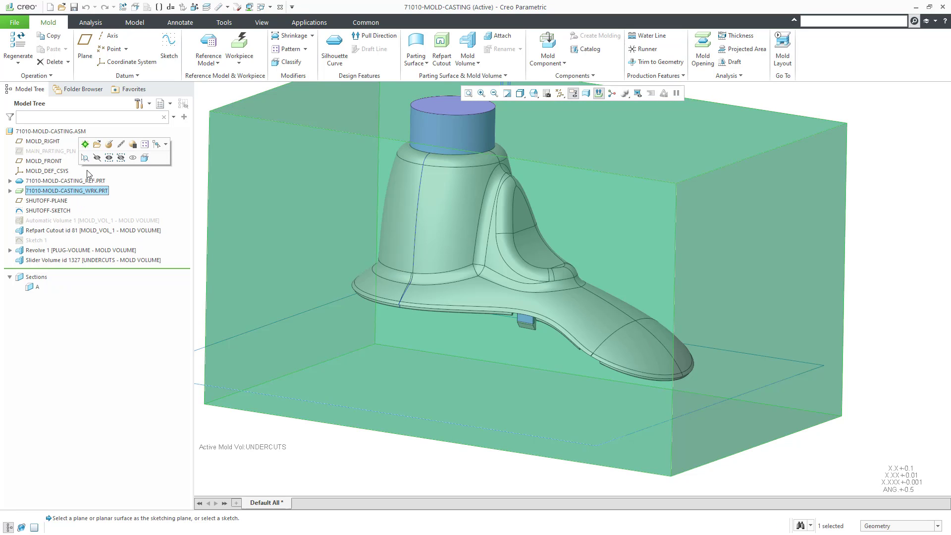
pyautogui.click(97, 157)
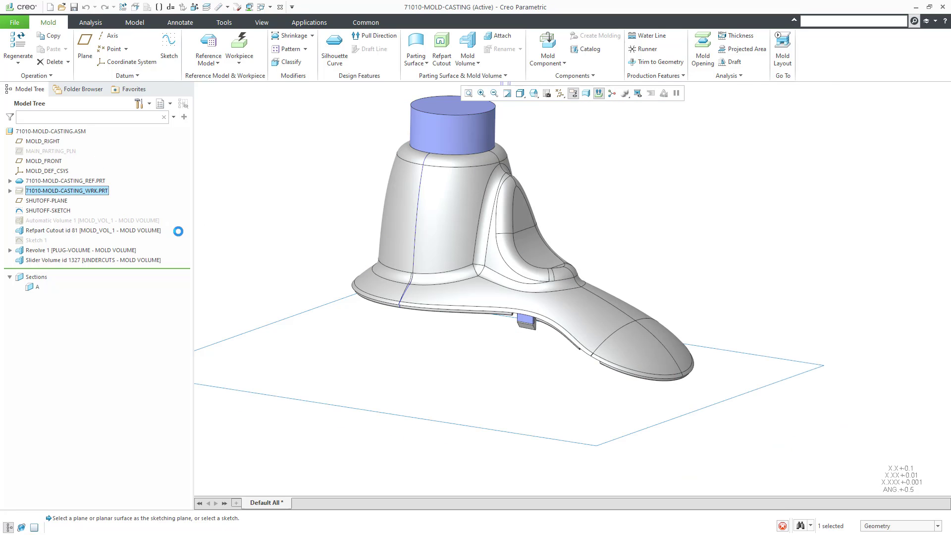
pyautogui.click(310, 312)
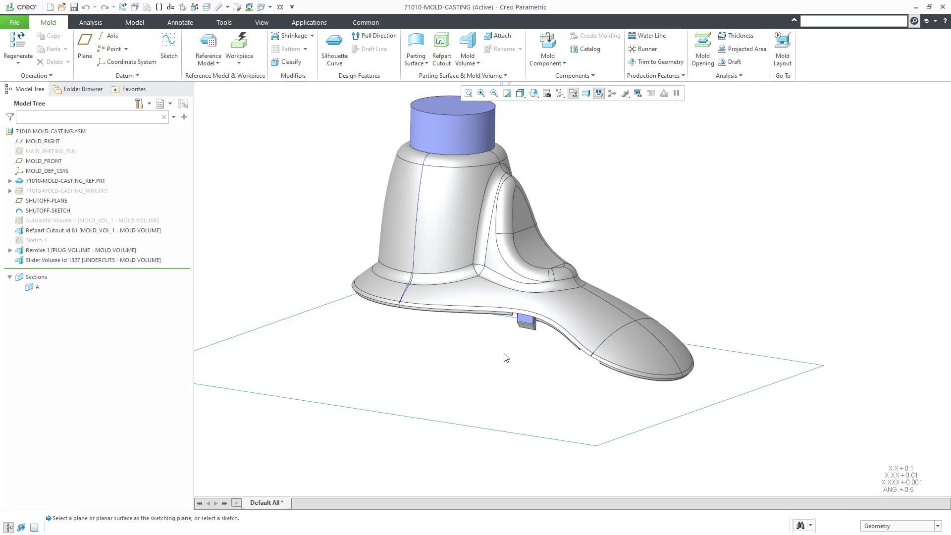
# Step: Examine the undercut slider volumes at the clips along the casting's lower edge
pyautogui.scroll(8, 564, 327)
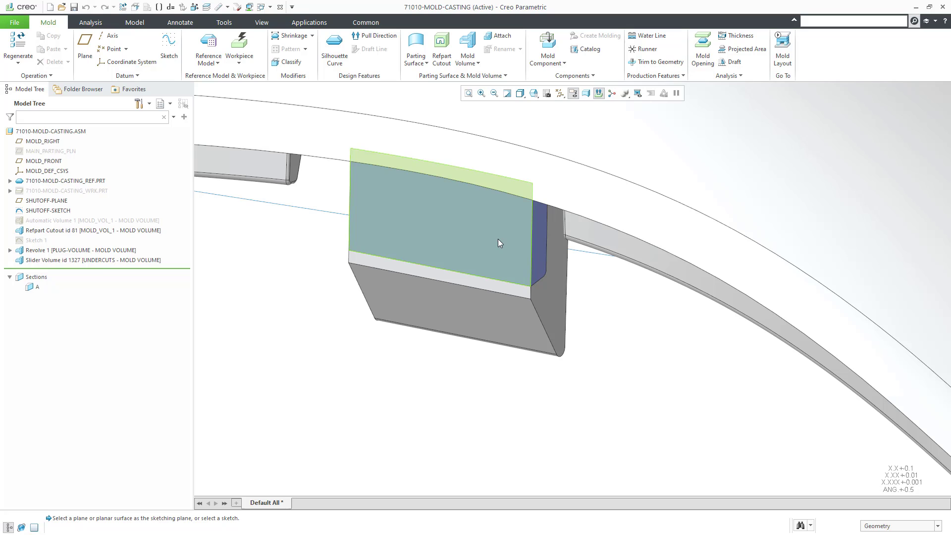
pyautogui.click(78, 260)
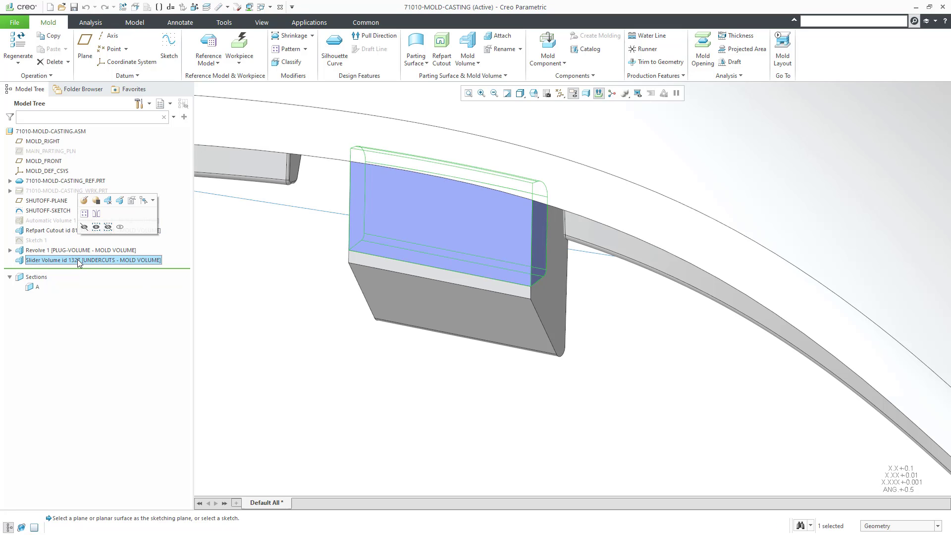
pyautogui.scroll(-5, 520, 364)
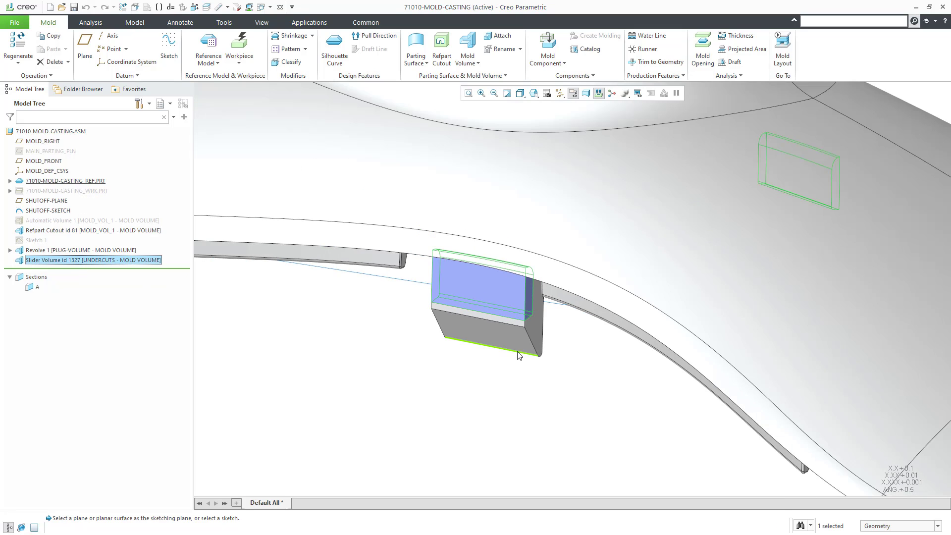
pyautogui.scroll(-6, 535, 340)
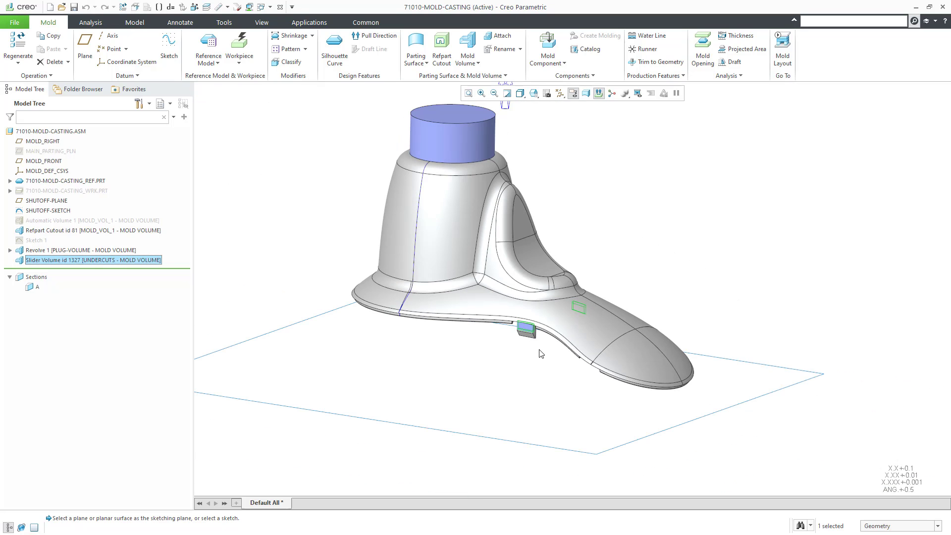
pyautogui.moveTo(537, 349)
pyautogui.mouseDown(button='middle')
pyautogui.moveTo(501, 358)
pyautogui.moveTo(515, 344)
pyautogui.moveTo(450, 346)
pyautogui.moveTo(529, 342)
pyautogui.moveTo(533, 353)
pyautogui.mouseUp(button='middle')
pyautogui.scroll(6, 534, 352)
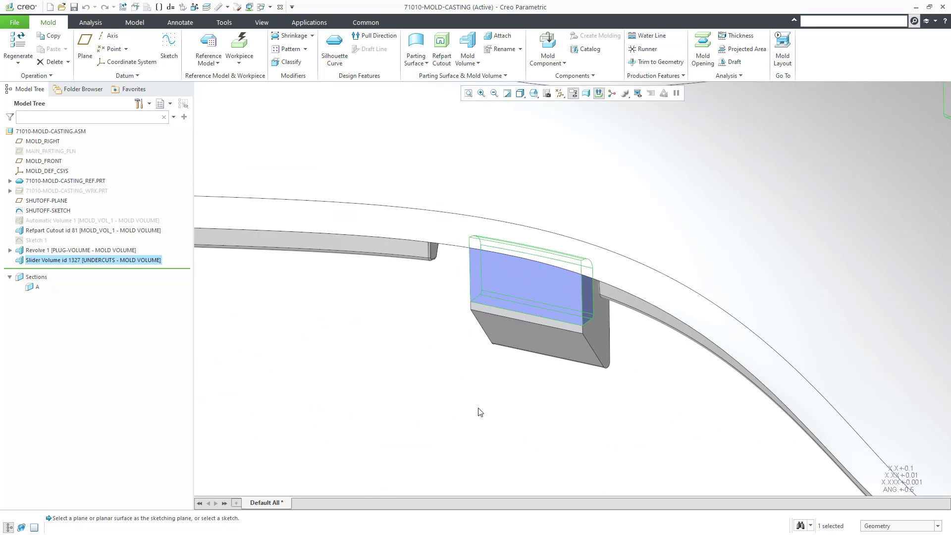
pyautogui.scroll(-8, 505, 357)
pyautogui.click(460, 407)
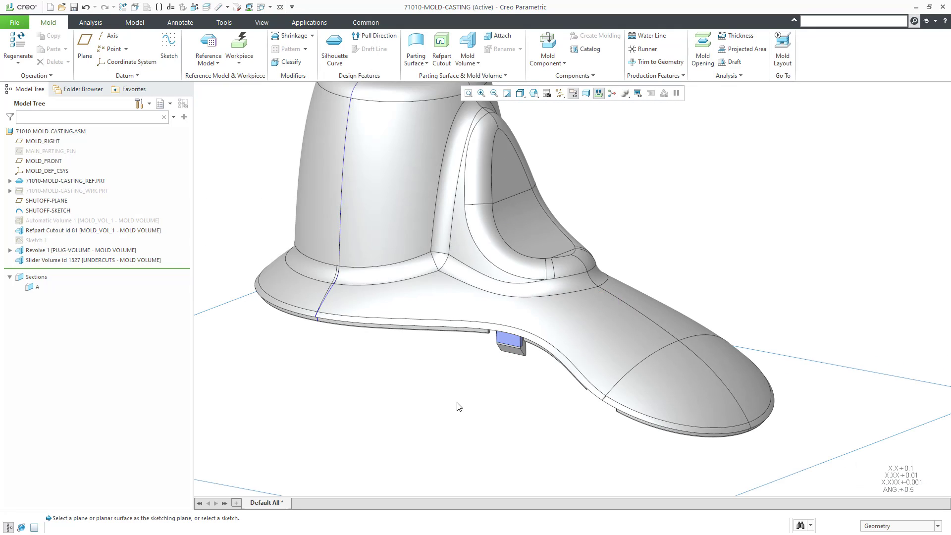
# Step: Hide the UNDERCUTS slider mold volume to expose the clip beneath the casting's lower edge
pyautogui.click(479, 328)
pyautogui.scroll(5, 515, 352)
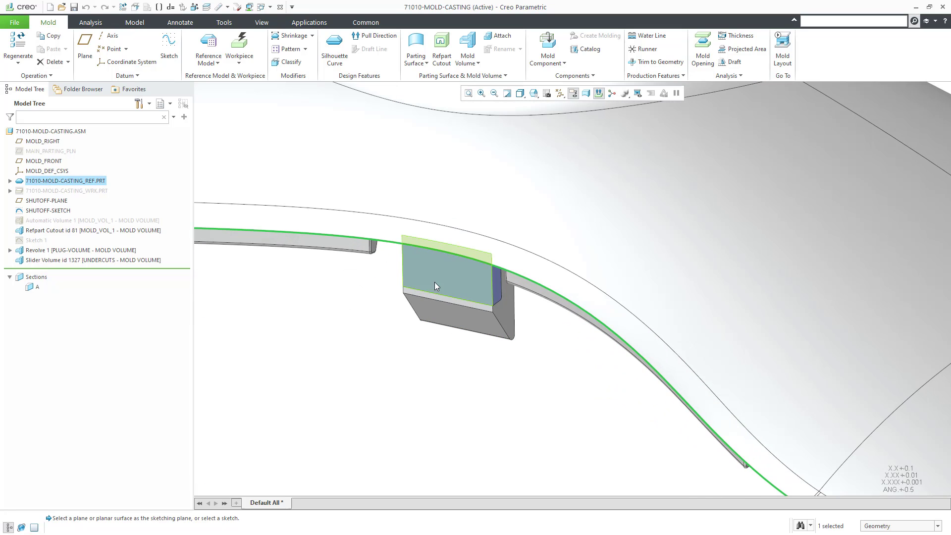
pyautogui.click(486, 382)
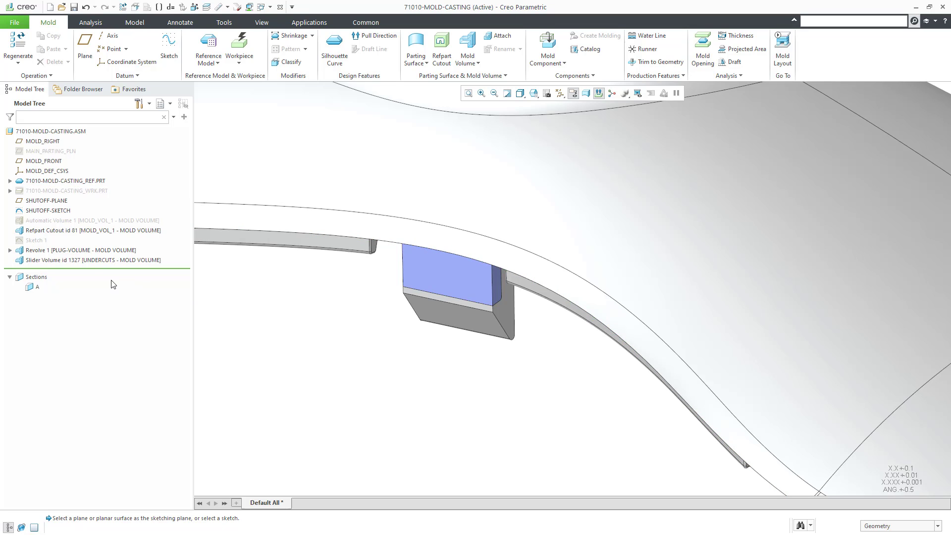
pyautogui.click(91, 261)
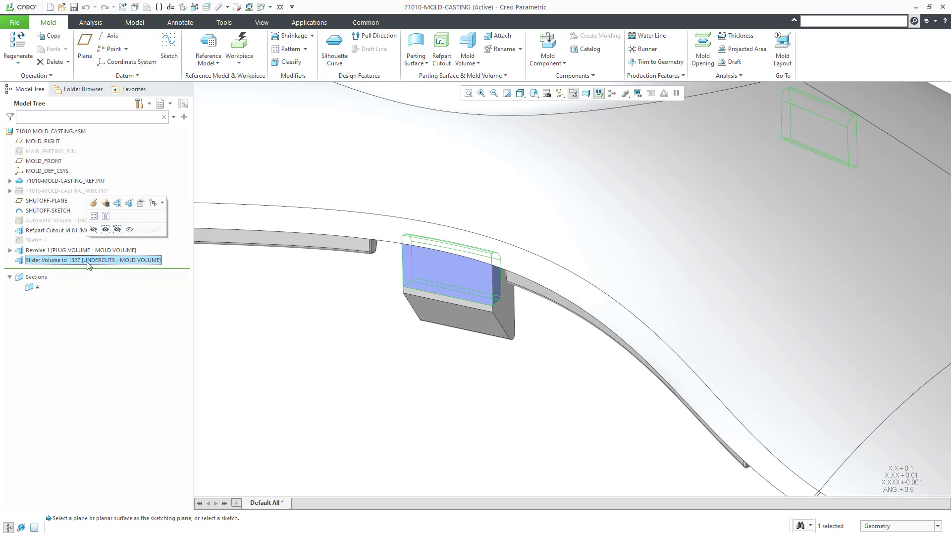
pyautogui.click(93, 230)
# Step: Show the workpiece part 71010-MOLD-CASTING_WRK.PRT again
pyautogui.scroll(-6, 520, 317)
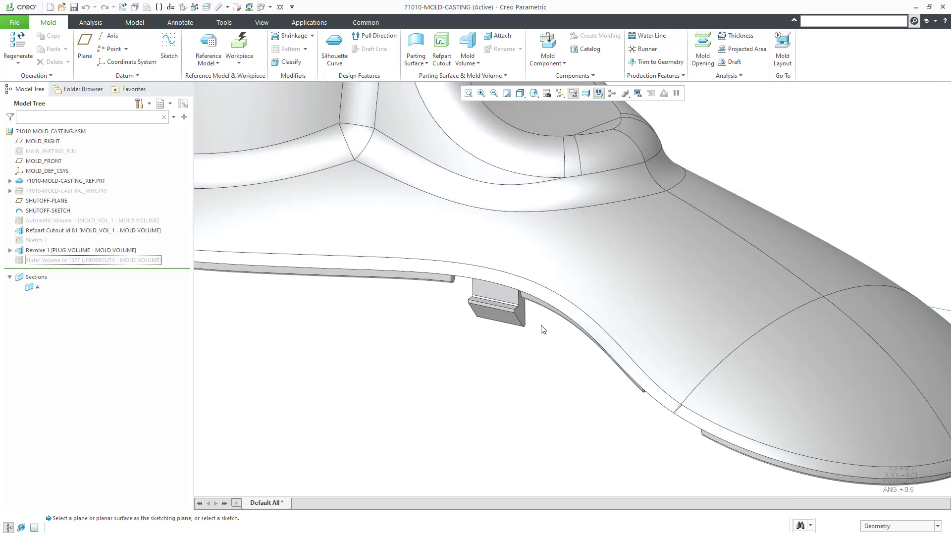
pyautogui.scroll(-3, 503, 334)
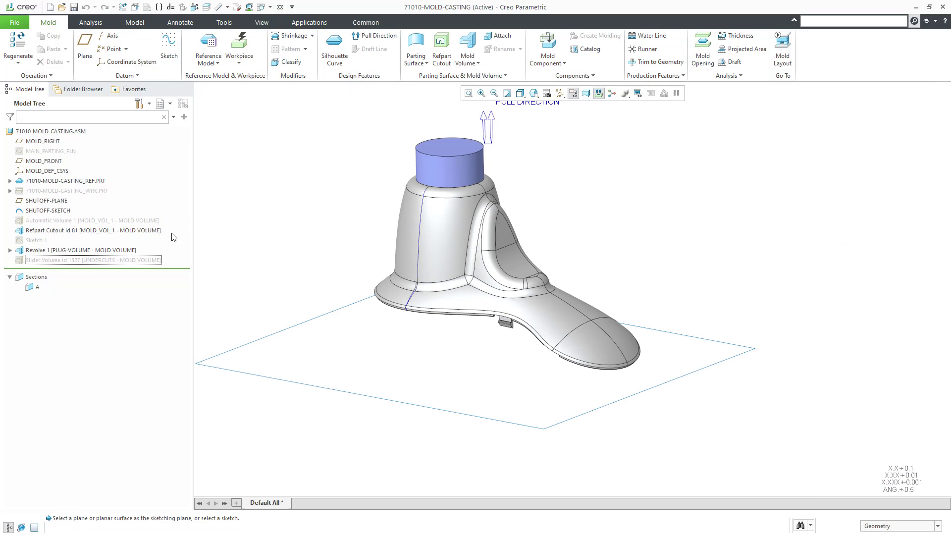
pyautogui.click(75, 191)
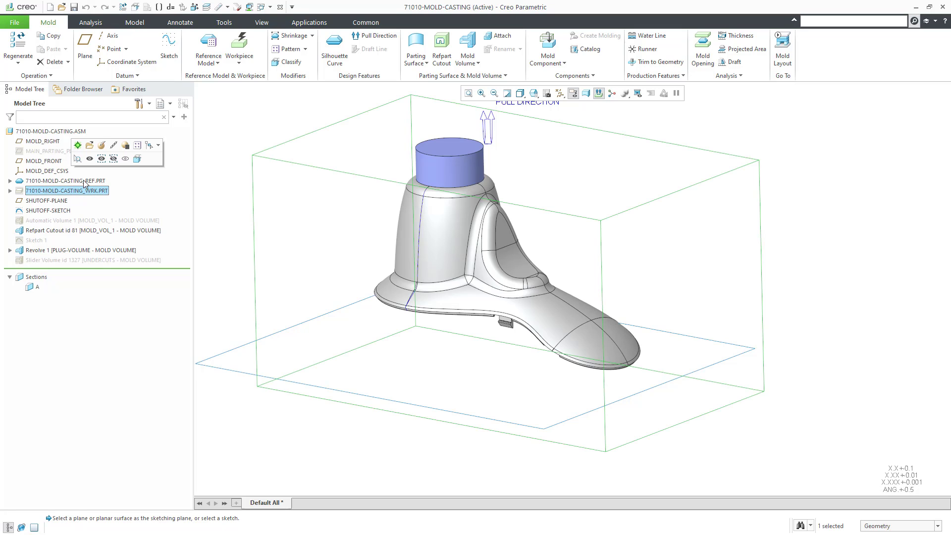
pyautogui.click(88, 159)
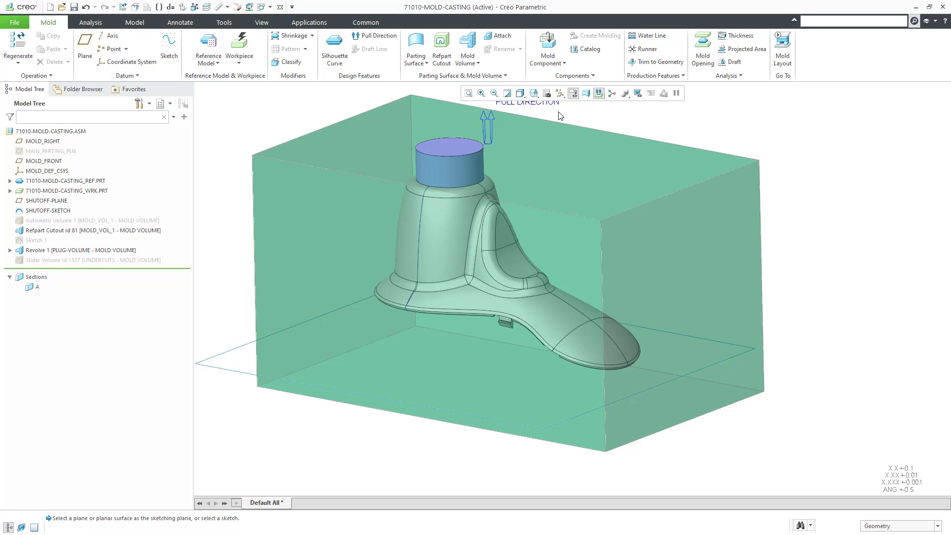
# Step: Start a new mold volume with a sketch on the workpiece's long side face
pyautogui.click(467, 44)
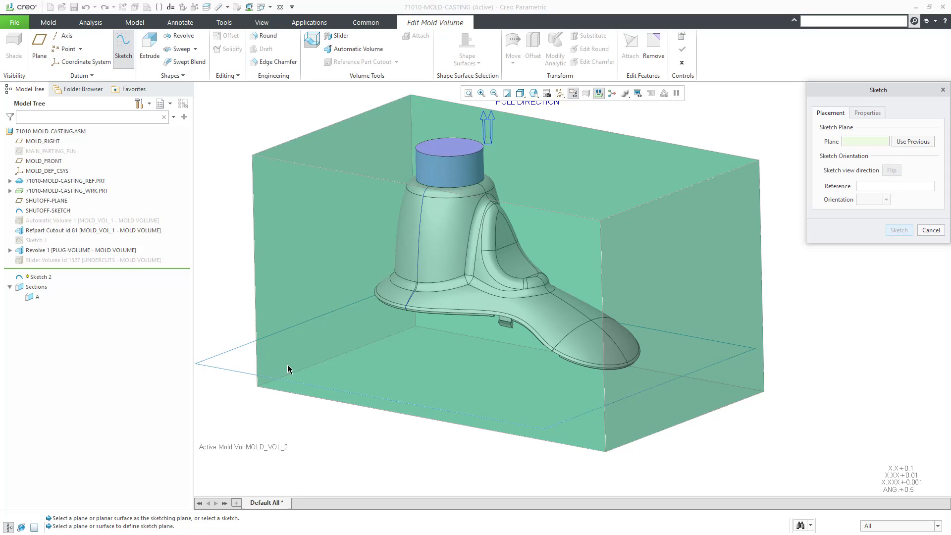
pyautogui.click(474, 338)
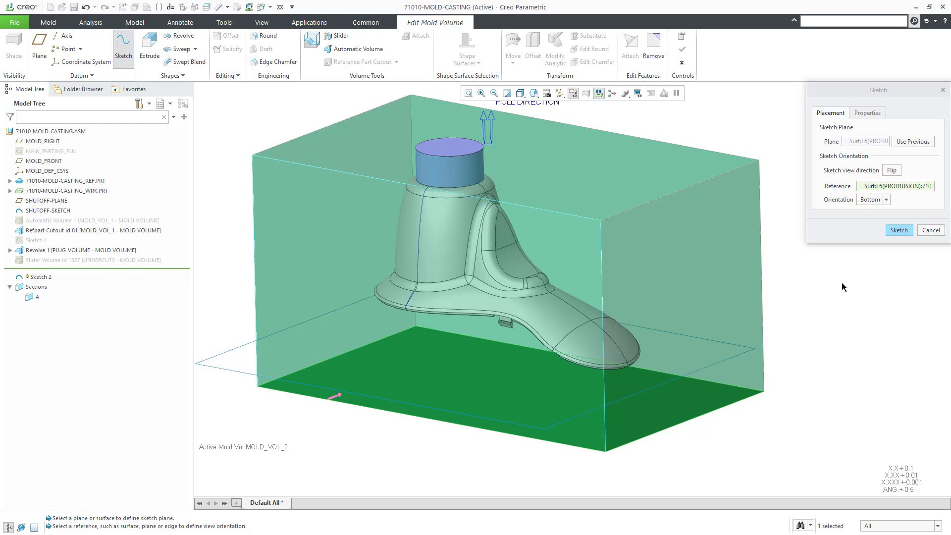
pyautogui.click(898, 231)
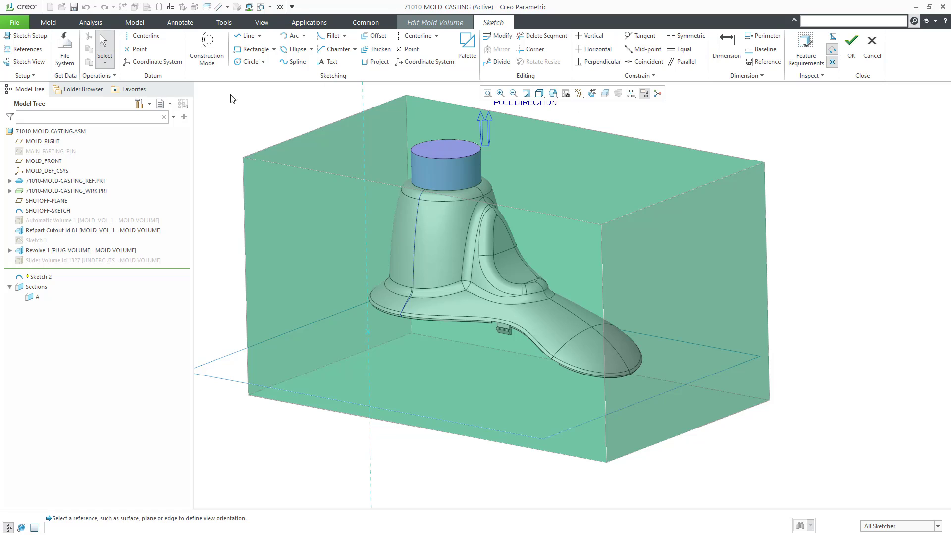
# Step: Add the two opposite side faces of the clip under the casting as sketch references
pyautogui.click(26, 48)
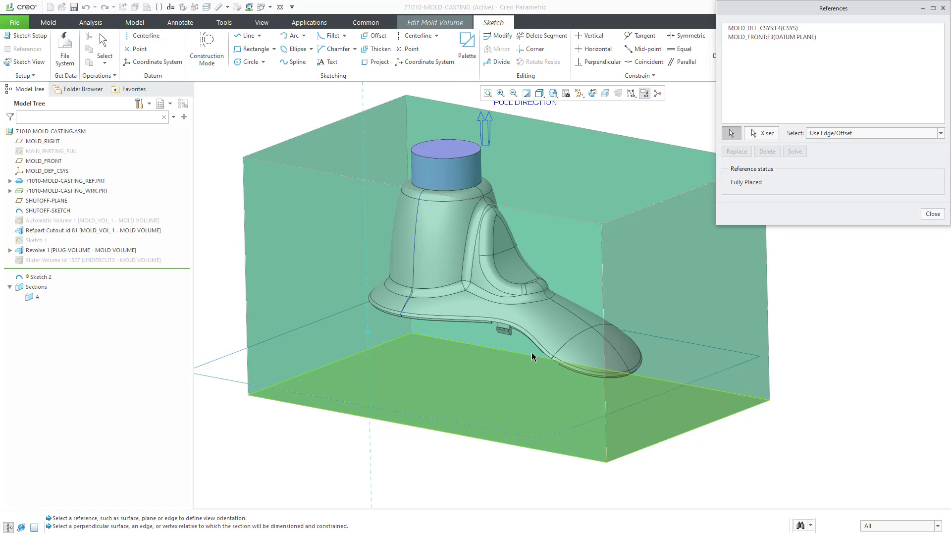
pyautogui.scroll(-8, 506, 337)
pyautogui.click(518, 282)
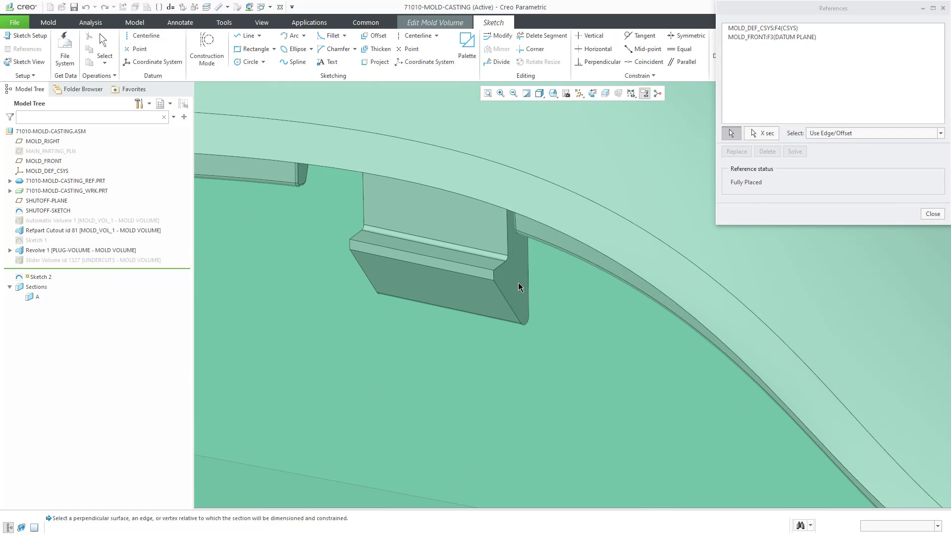
pyautogui.scroll(8, 531, 290)
pyautogui.moveTo(538, 282); pyautogui.dragTo(585, 292, button='middle')
pyautogui.scroll(-6, 327, 346)
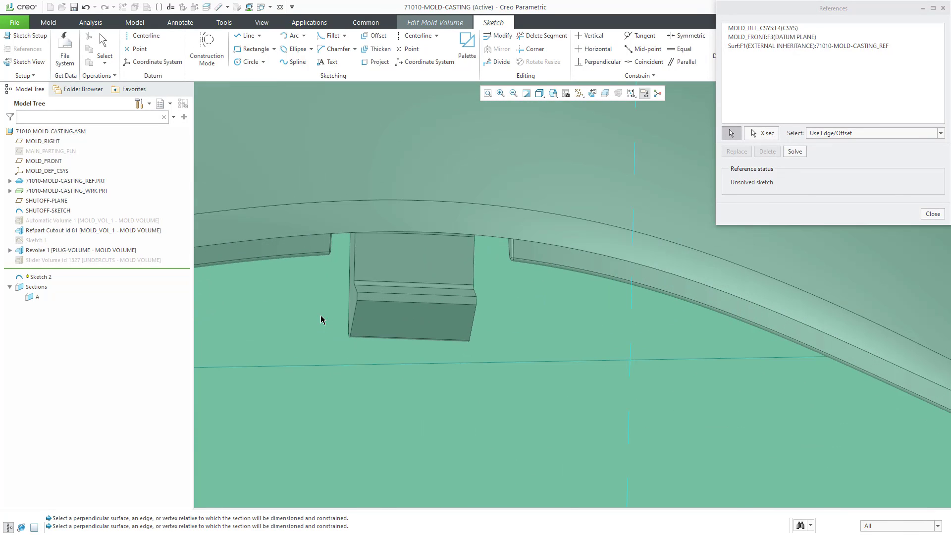
pyautogui.click(350, 307)
pyautogui.scroll(5, 403, 308)
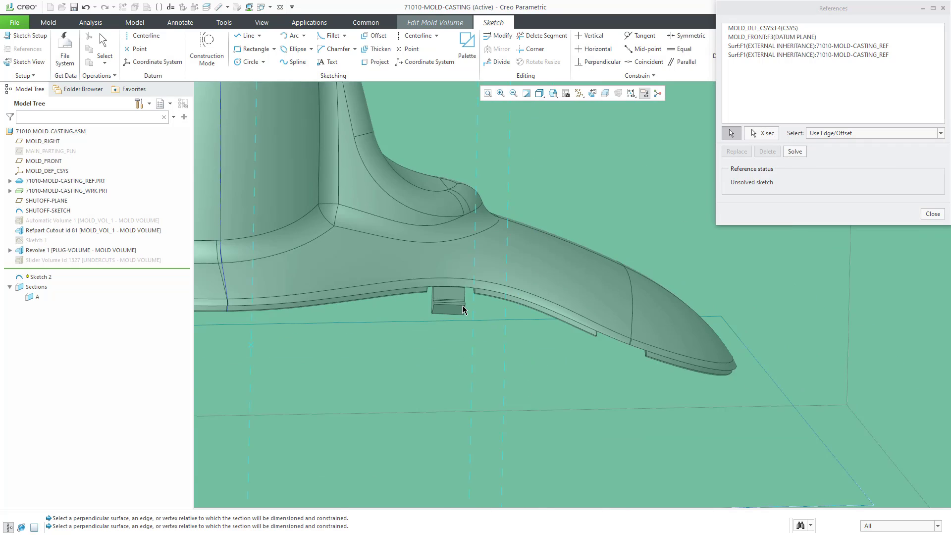
pyautogui.click(932, 214)
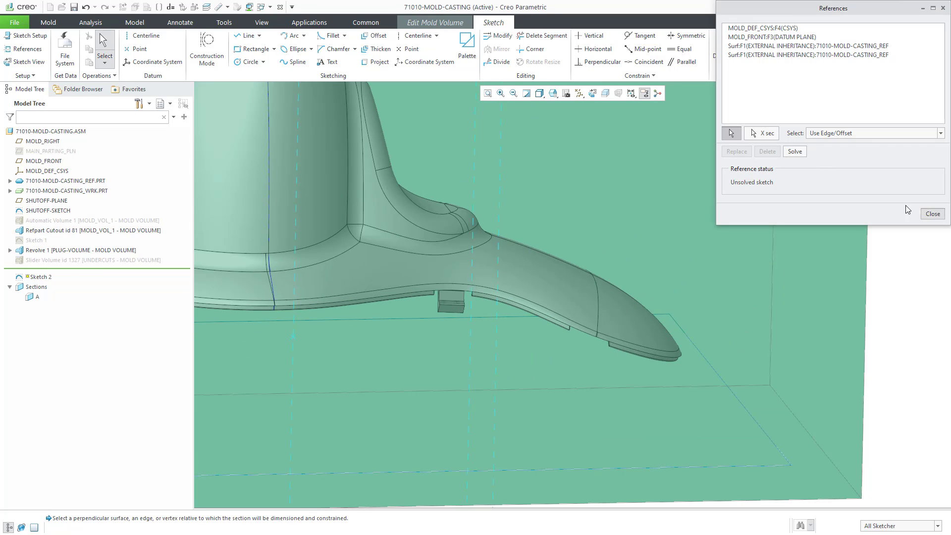
# Step: Sketch a closed inverted-T profile in 2D view, its stem about 2.31 tall between the clip references and its base about 1.96 wide
pyautogui.click(593, 93)
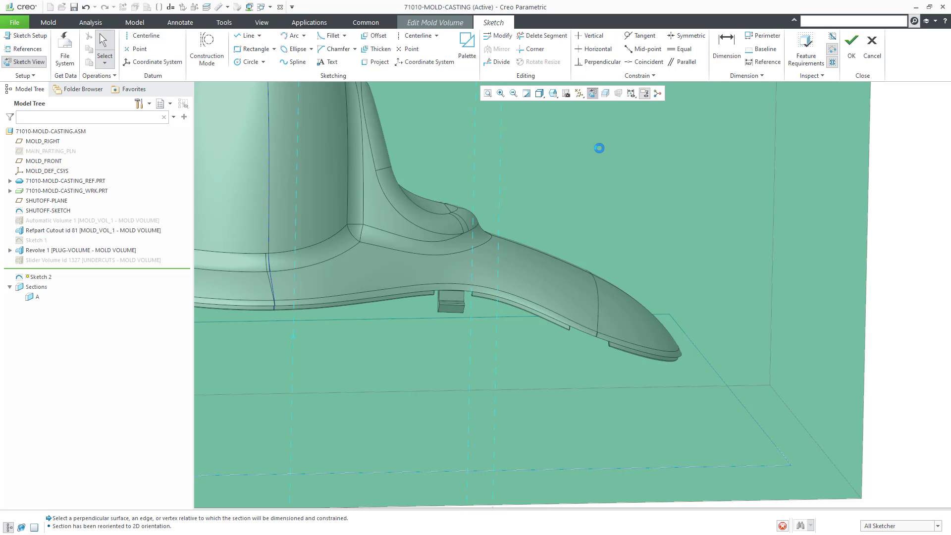
pyautogui.scroll(4, 676, 344)
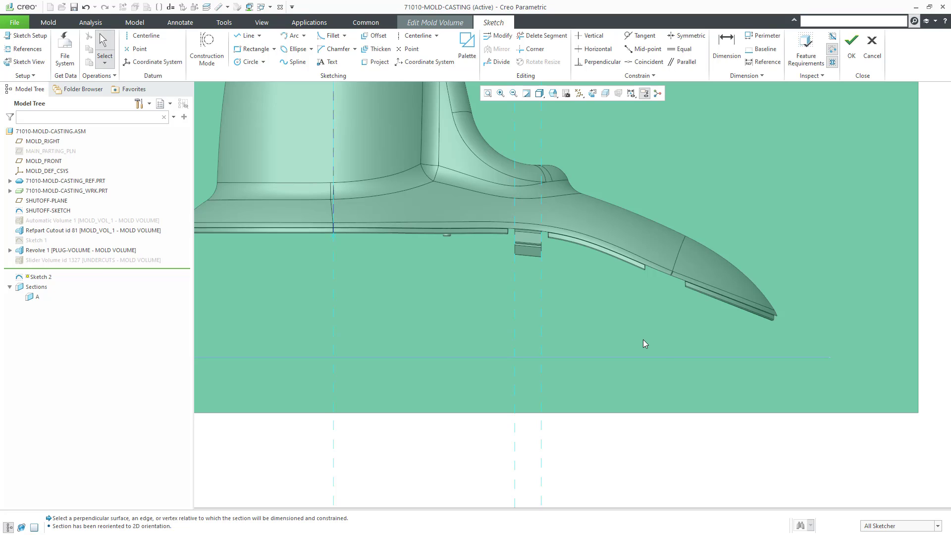
pyautogui.scroll(-1, 617, 386)
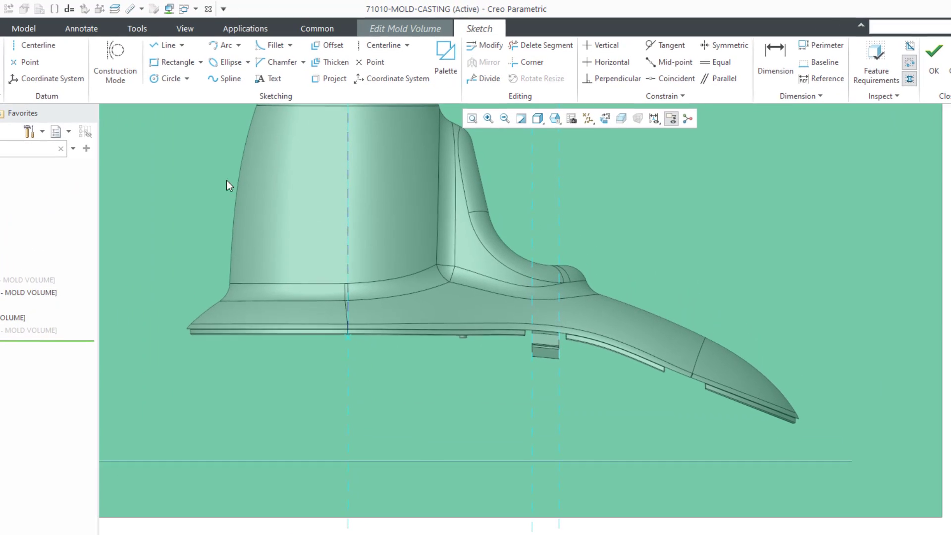
pyautogui.click(164, 45)
pyautogui.click(533, 220)
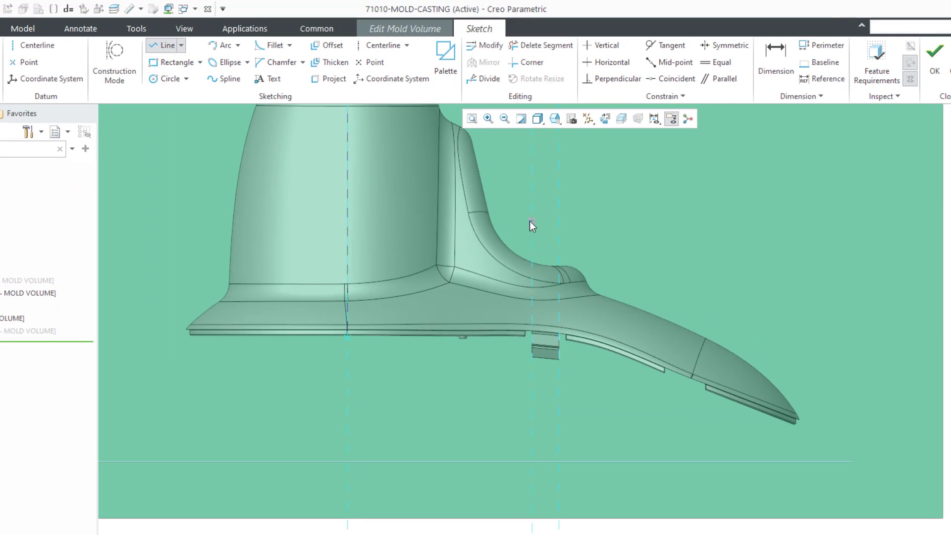
pyautogui.click(559, 220)
pyautogui.click(559, 428)
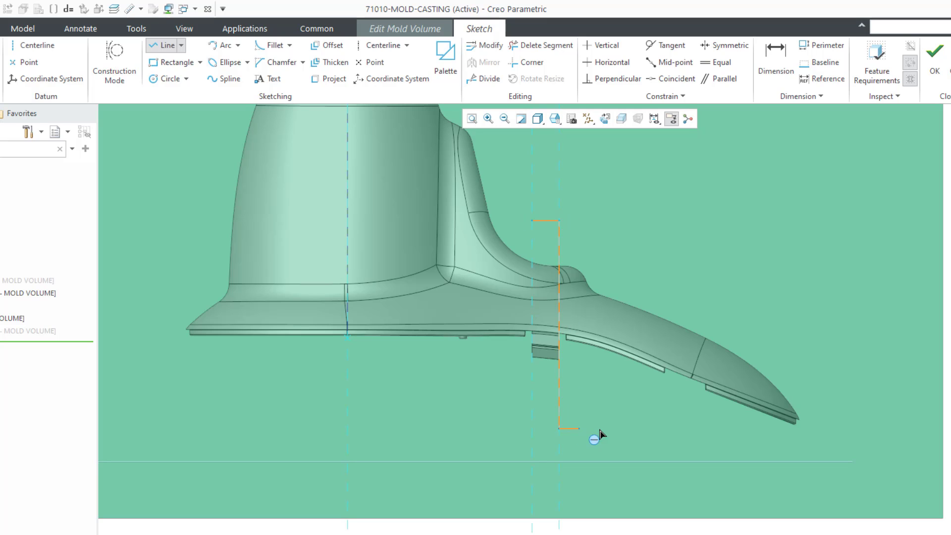
pyautogui.click(638, 429)
pyautogui.click(638, 456)
pyautogui.click(462, 455)
pyautogui.click(462, 429)
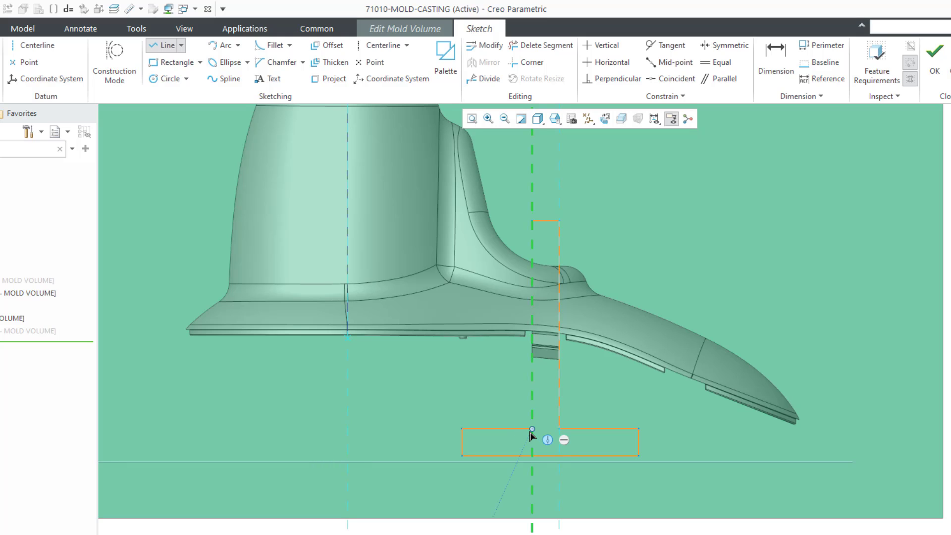
pyautogui.click(532, 429)
pyautogui.click(530, 226)
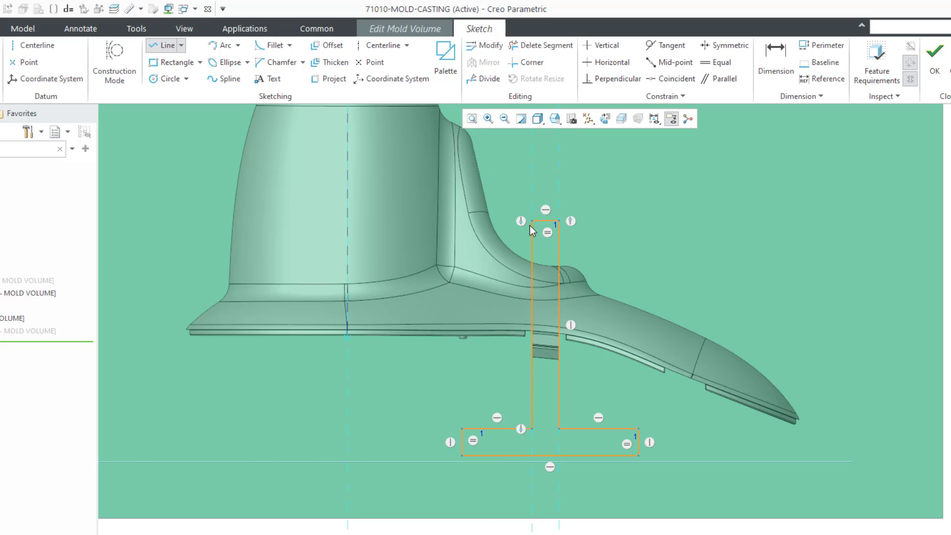
pyautogui.middleClick(758, 300)
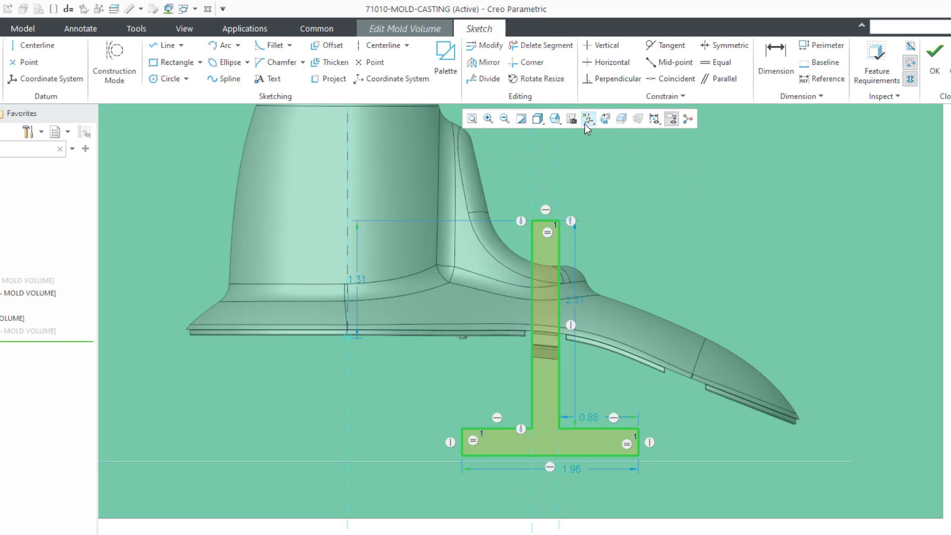
# Step: Set the display style to No Hidden and dimension the profile's base 0.5 above the workpiece's bottom edge
pyautogui.click(541, 124)
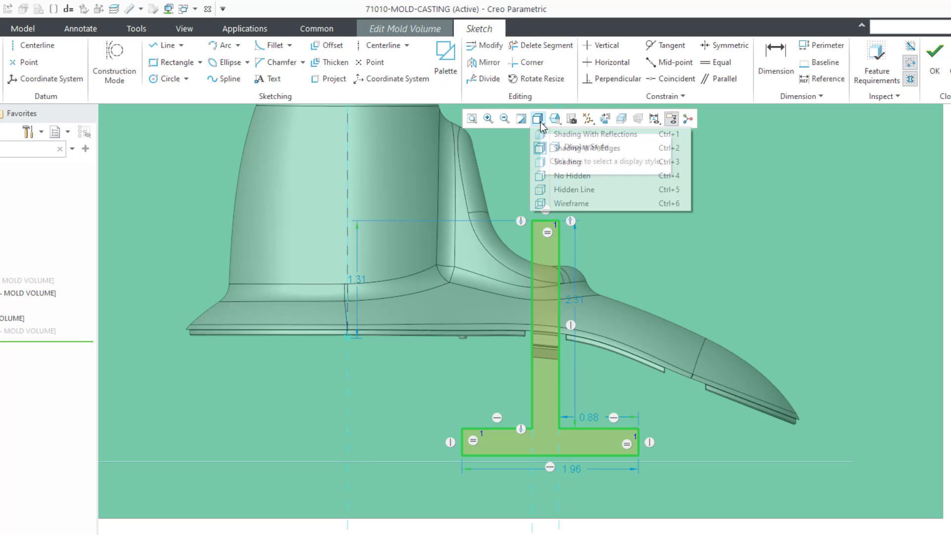
pyautogui.click(569, 176)
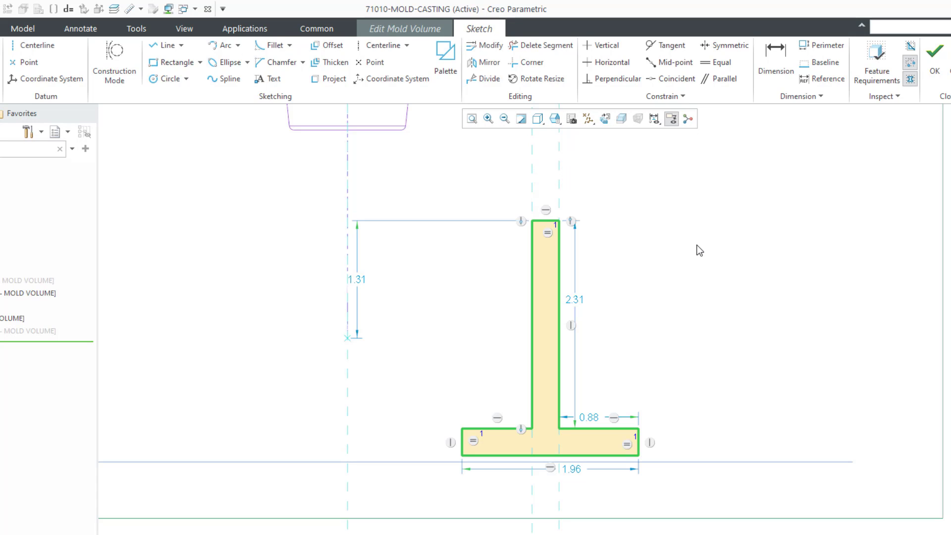
pyautogui.click(776, 55)
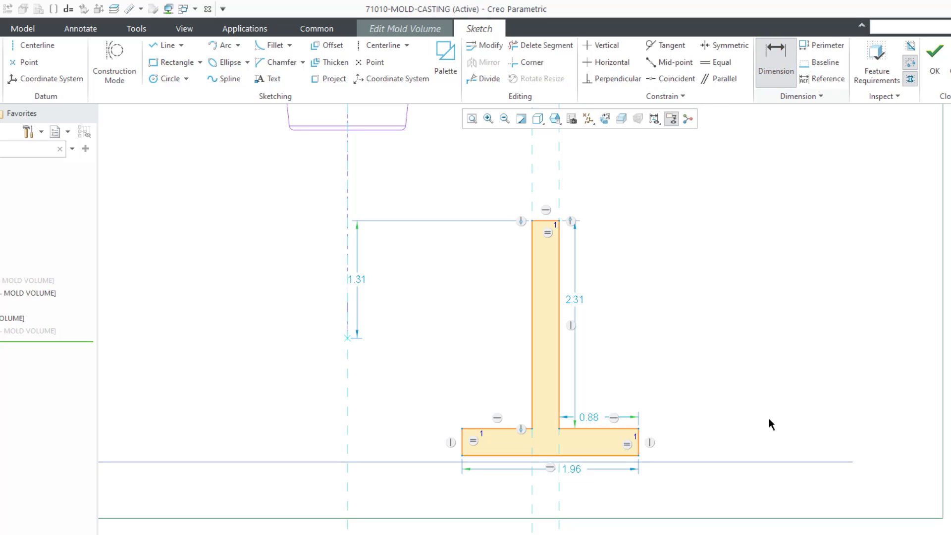
pyautogui.click(634, 455)
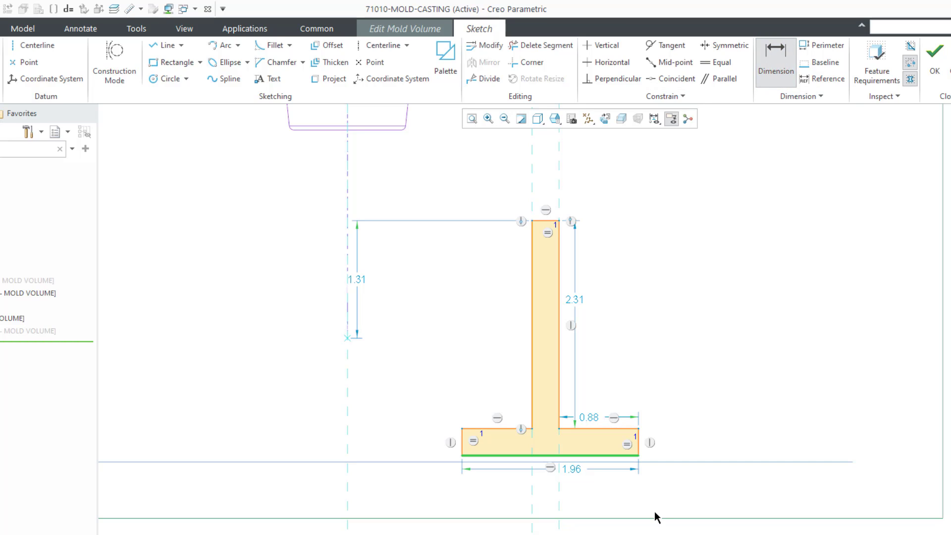
pyautogui.middleClick(693, 489)
pyautogui.write('.5')
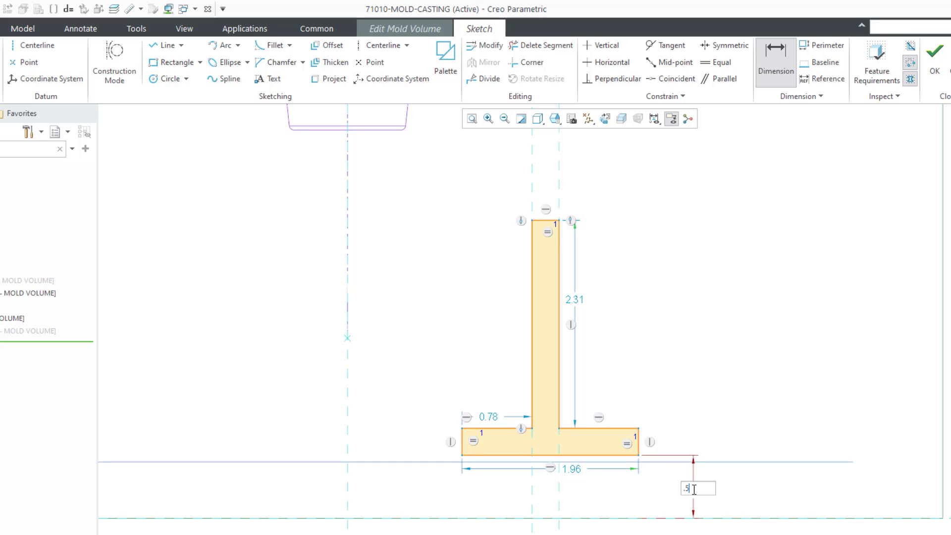
pyautogui.press('Return')
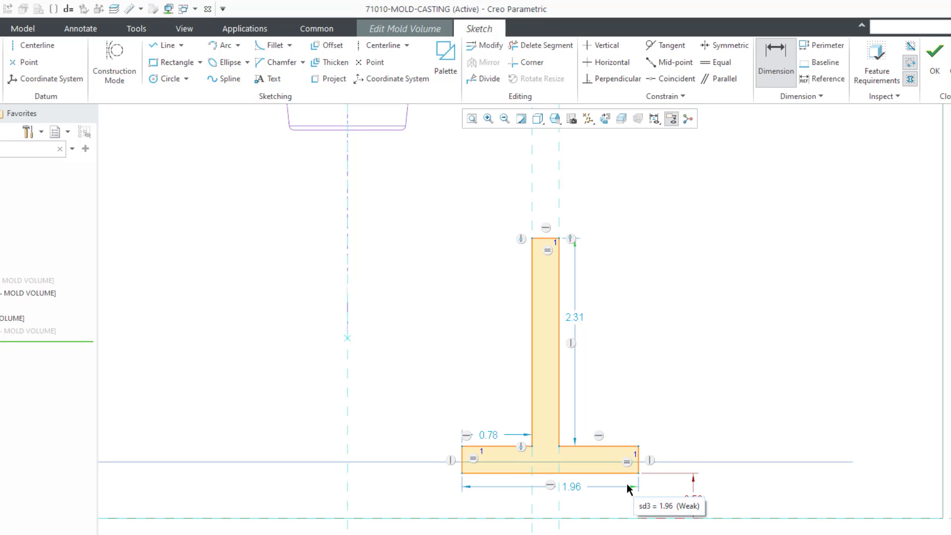
# Step: Dimension the base's thickness as 0.5, deleting the conflicting Equal lengths constraint
pyautogui.click(640, 453)
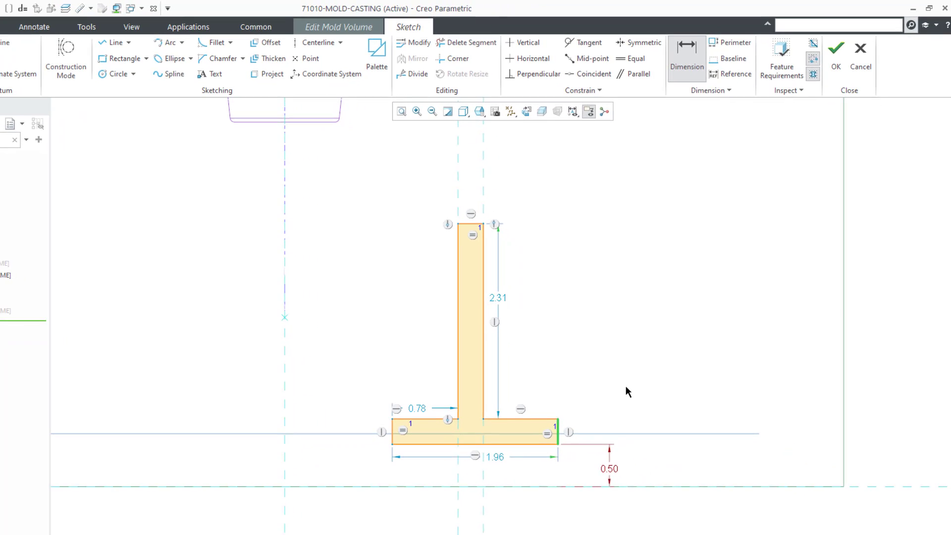
pyautogui.middleClick(724, 411)
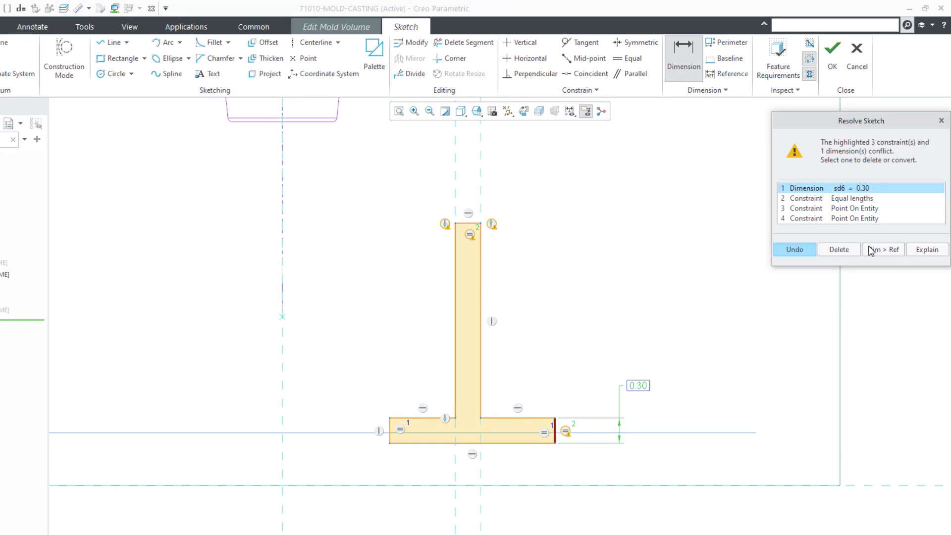
pyautogui.click(855, 200)
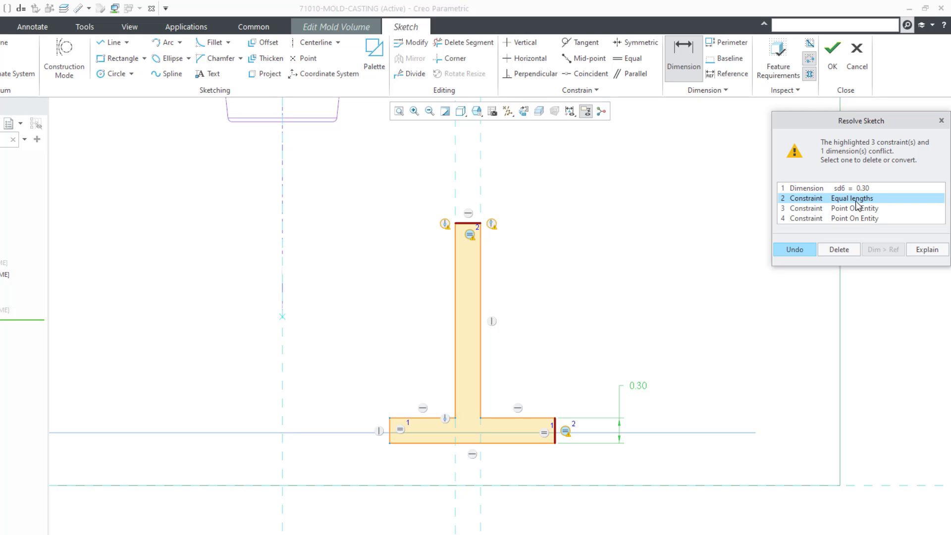
pyautogui.click(837, 250)
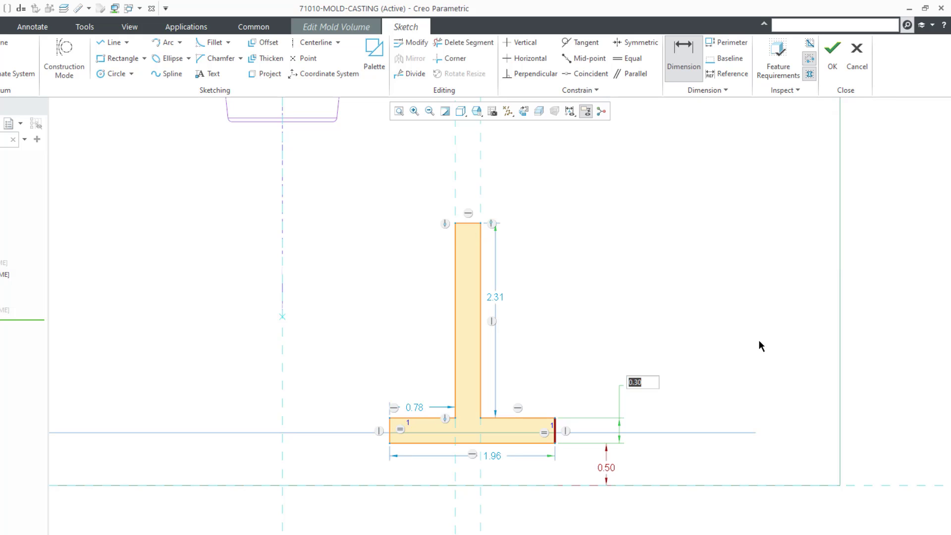
pyautogui.write('0.5')
pyautogui.press('Return')
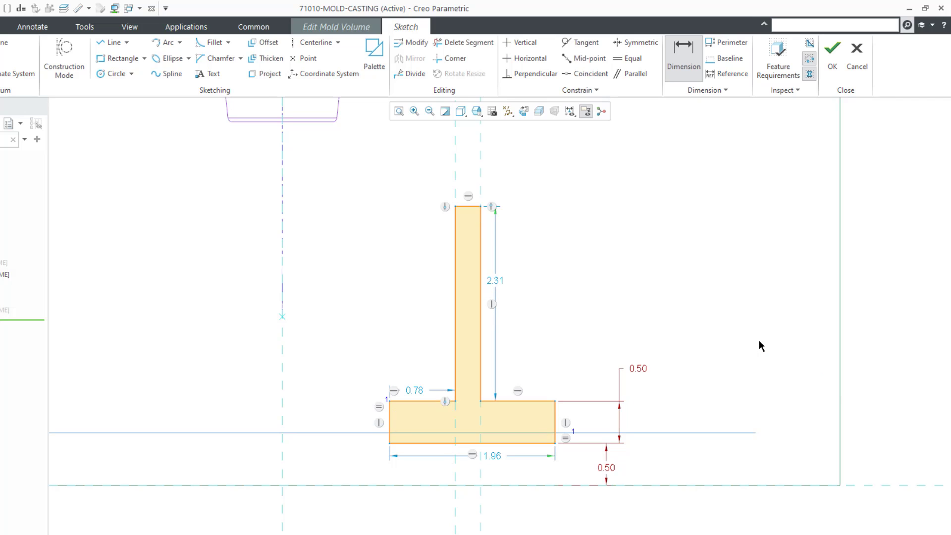
pyautogui.middleClick(643, 309)
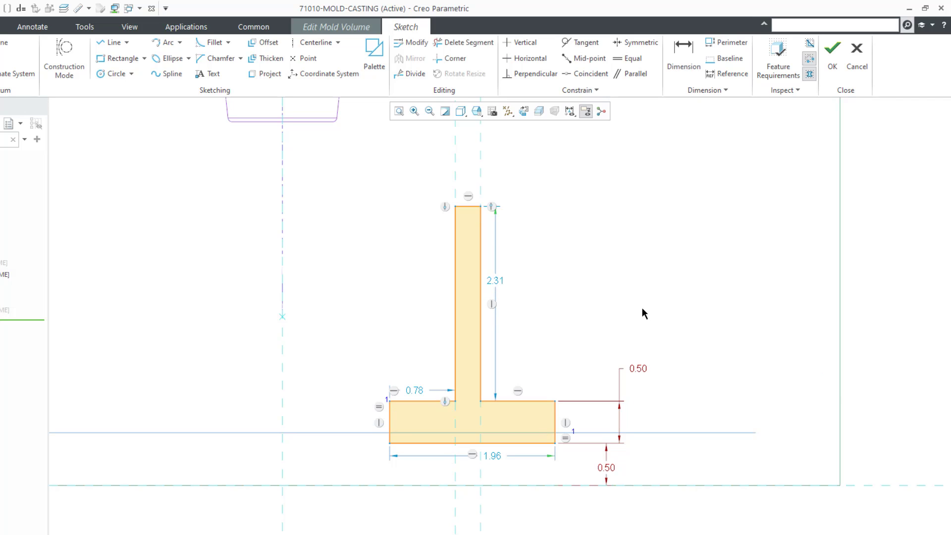
# Step: Constrain the two upper base segments on either side of the stem to equal length
pyautogui.click(632, 62)
pyautogui.click(525, 400)
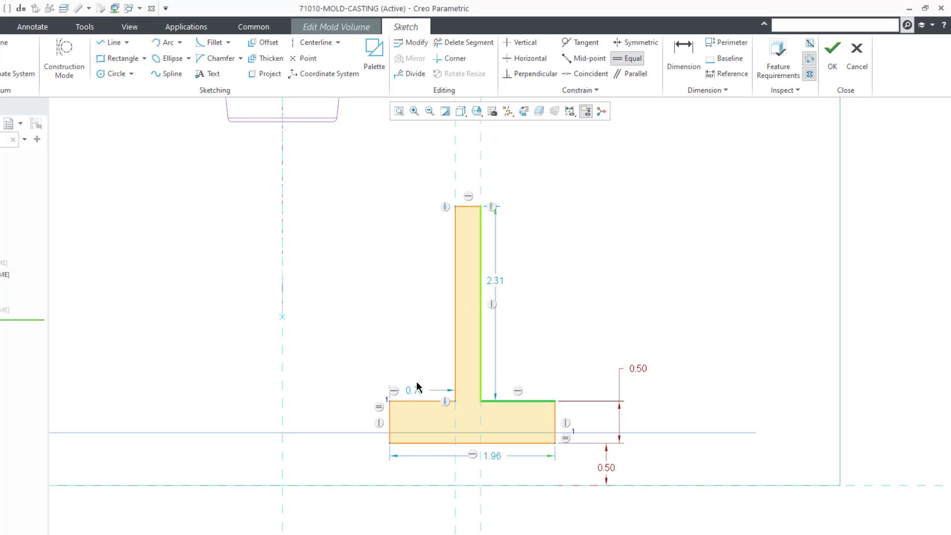
pyautogui.click(403, 400)
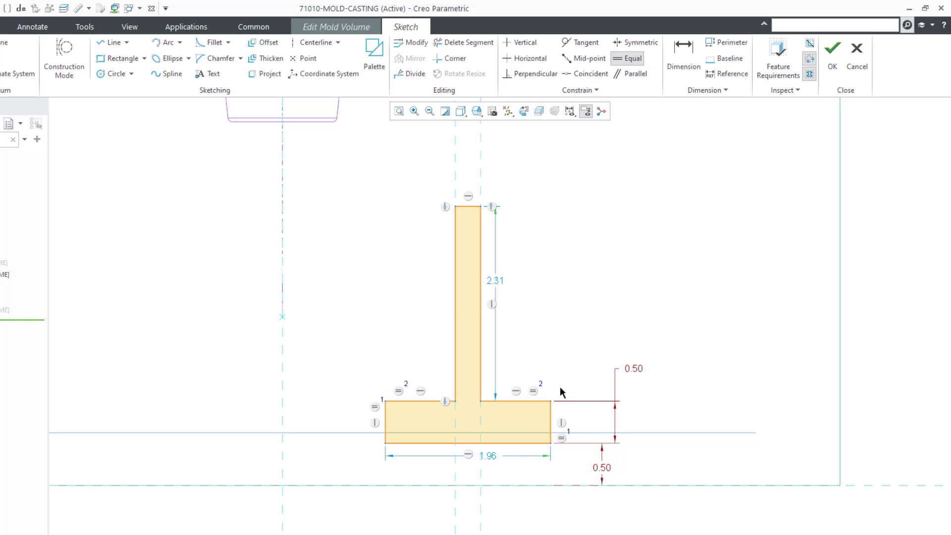
pyautogui.middleClick(498, 468)
# Step: Set the inverted-T profile's base width to 2 and its stem height to 2
pyautogui.doubleClick(495, 456)
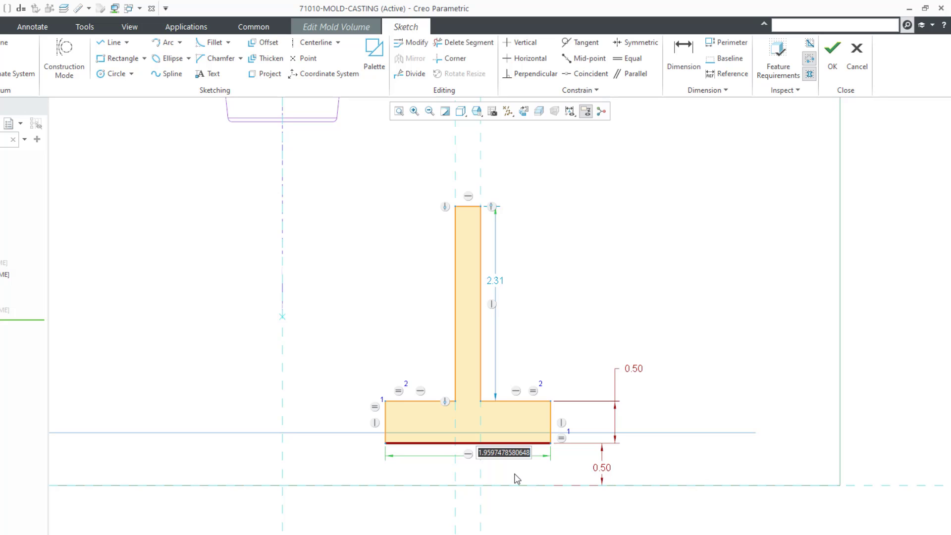
pyautogui.write('2')
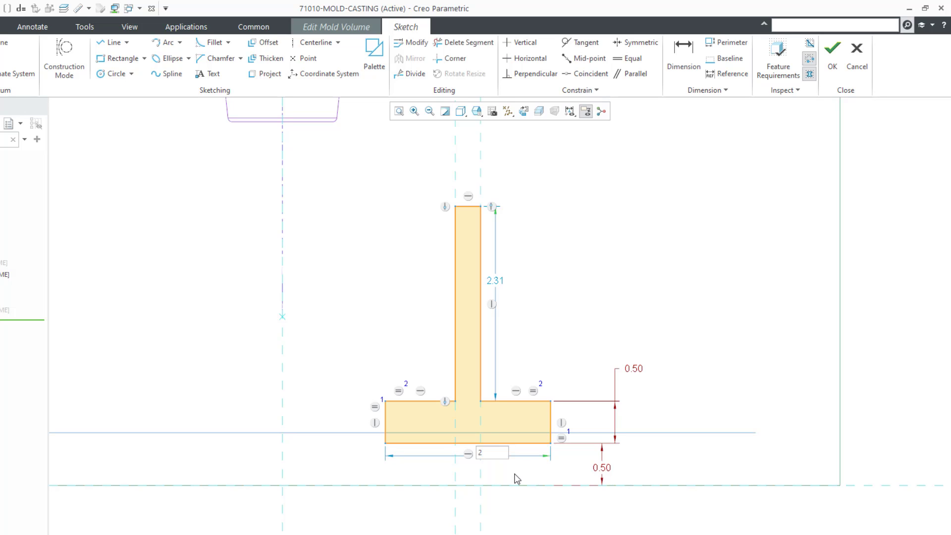
pyautogui.press('Return')
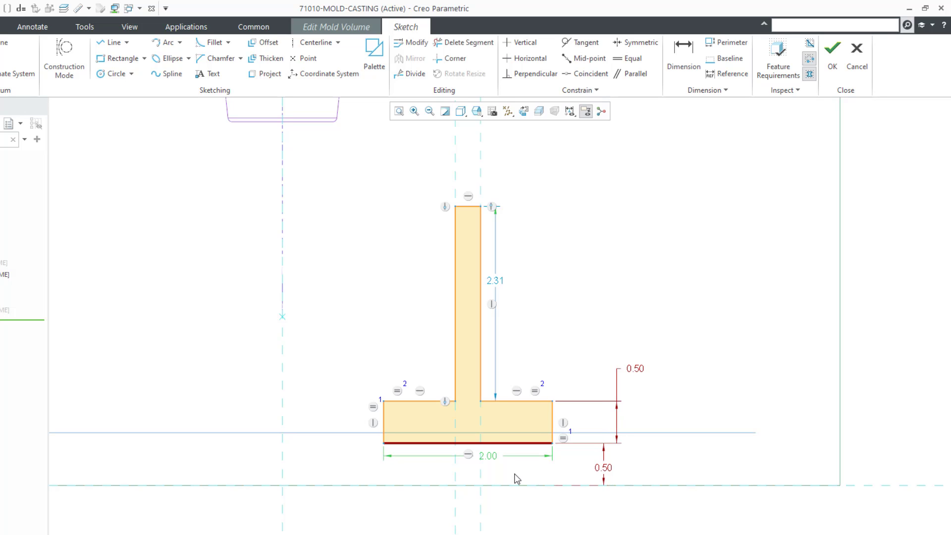
pyautogui.doubleClick(495, 281)
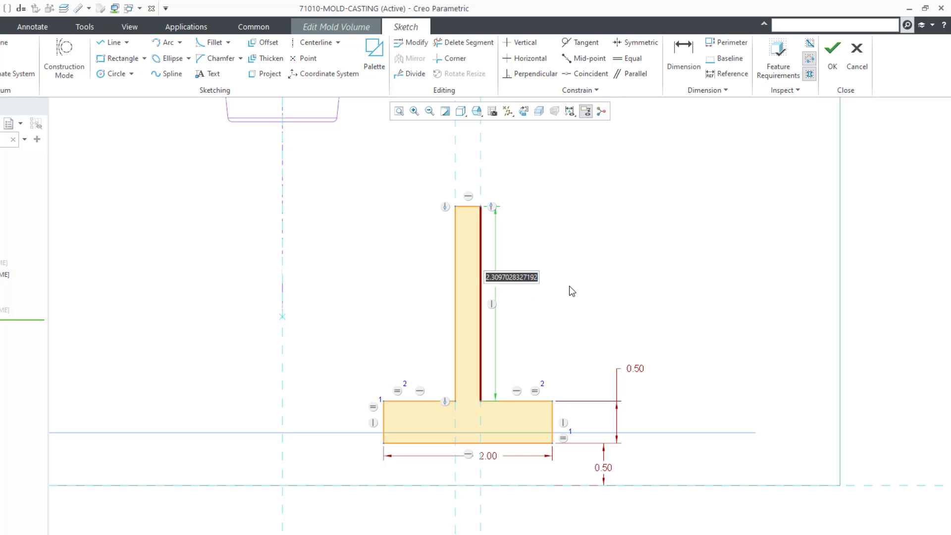
pyautogui.write('2')
pyautogui.press('Return')
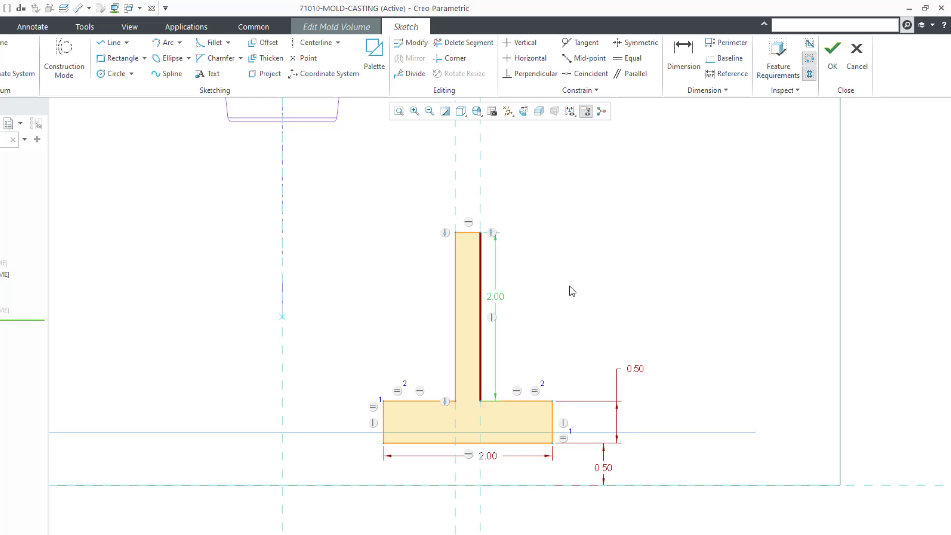
# Step: Set the display style to Shading With Edges and finish the inverted-T sketch
pyautogui.scroll(-3, 506, 317)
pyautogui.moveTo(556, 344)
pyautogui.mouseDown(button='middle')
pyautogui.moveTo(535, 332)
pyautogui.moveTo(516, 347)
pyautogui.moveTo(532, 354)
pyautogui.mouseUp(button='middle')
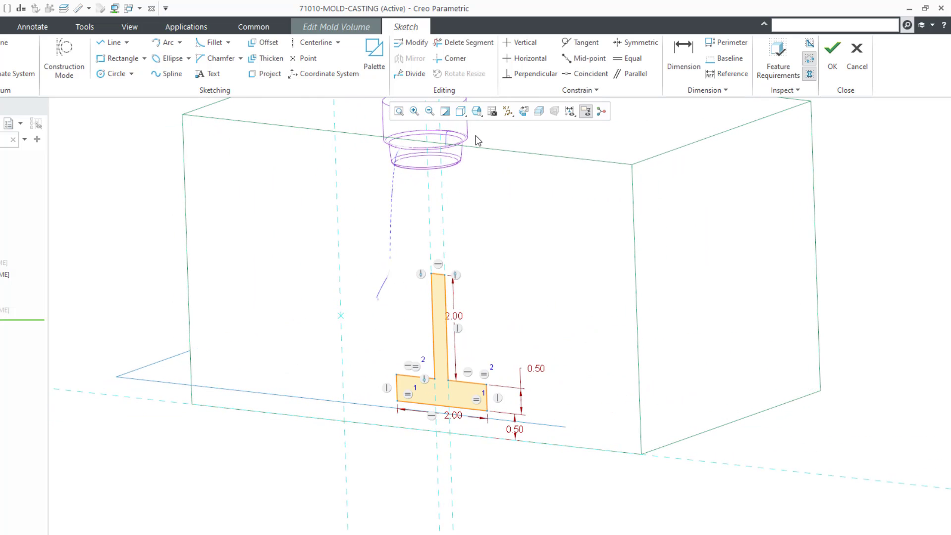
pyautogui.click(461, 111)
pyautogui.click(492, 138)
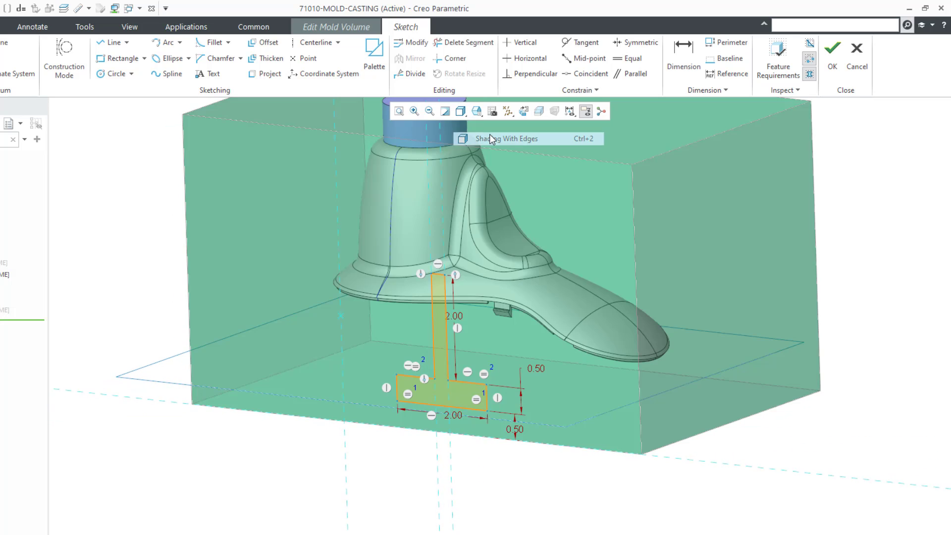
pyautogui.click(836, 74)
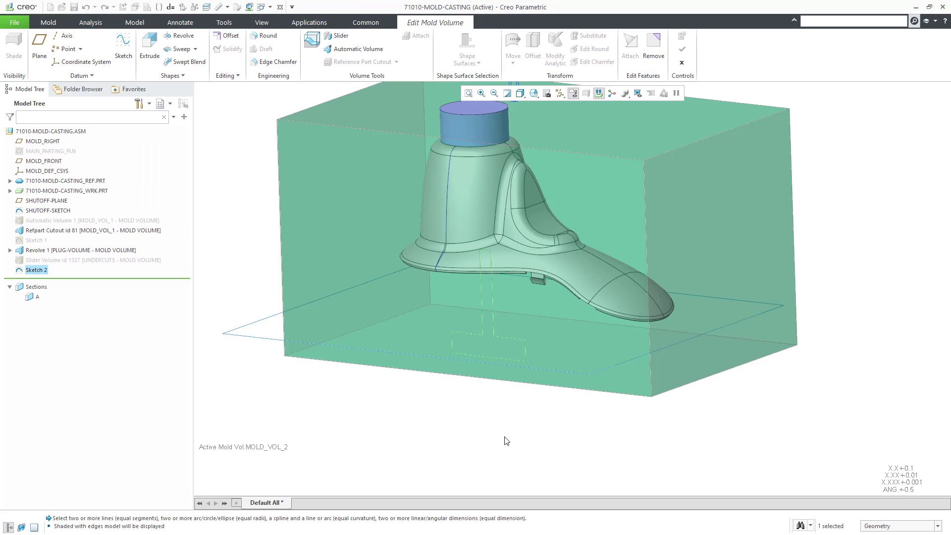
# Step: Extrude the inverted-T sketch with the To Selected depth option, up to the facing side of the clip under the casting
pyautogui.click(150, 47)
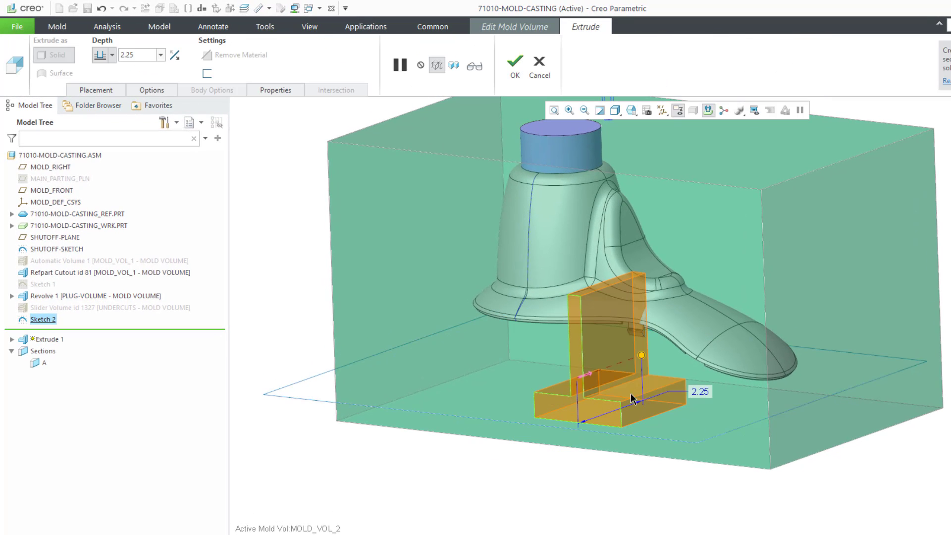
pyautogui.rightClick(645, 359)
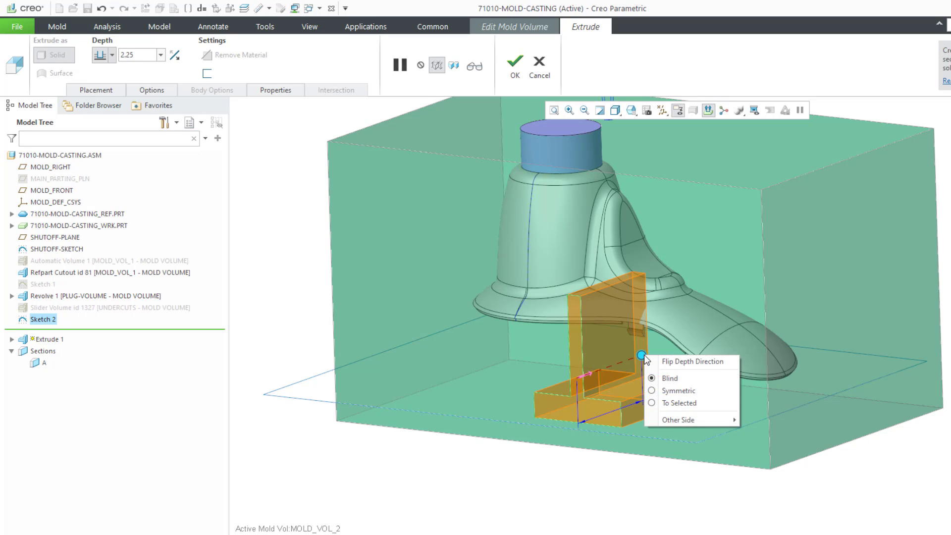
pyautogui.click(677, 402)
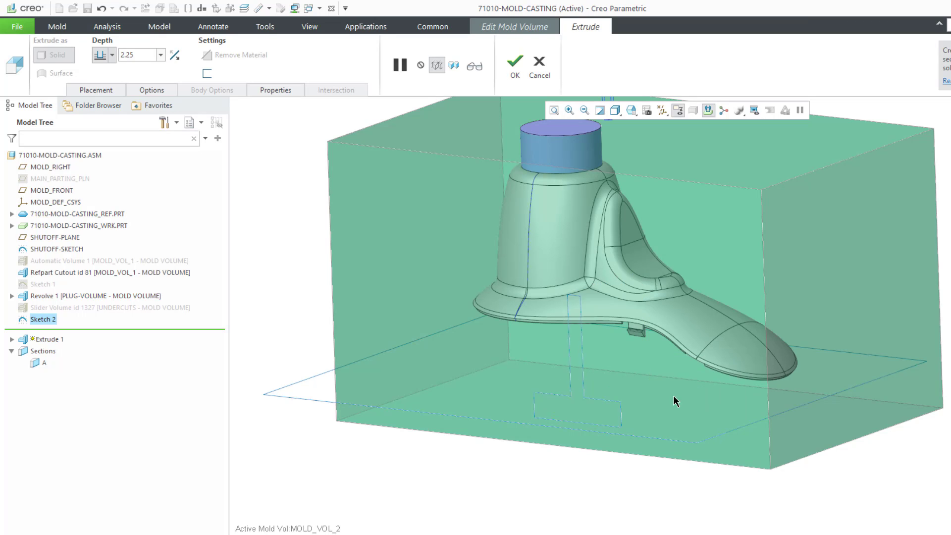
pyautogui.scroll(5, 645, 341)
pyautogui.click(638, 326)
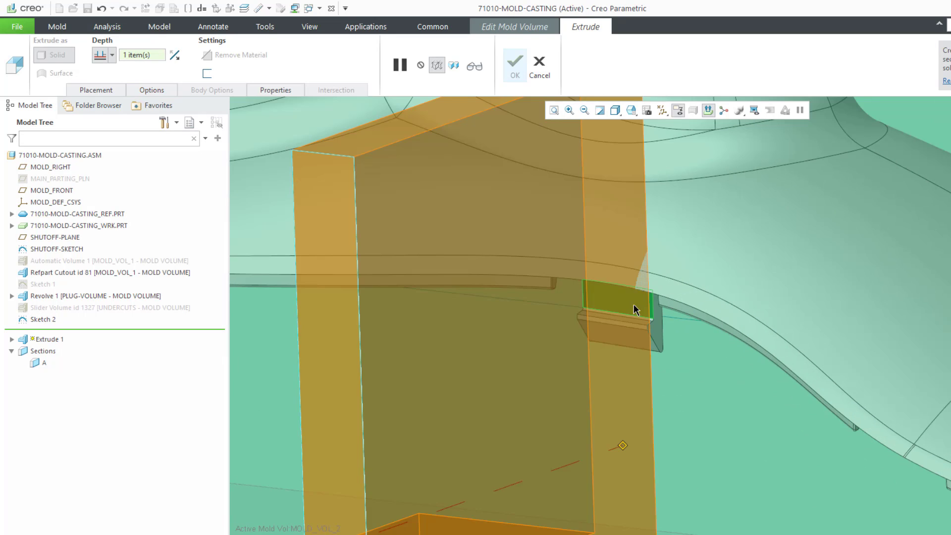
pyautogui.scroll(-6, 638, 325)
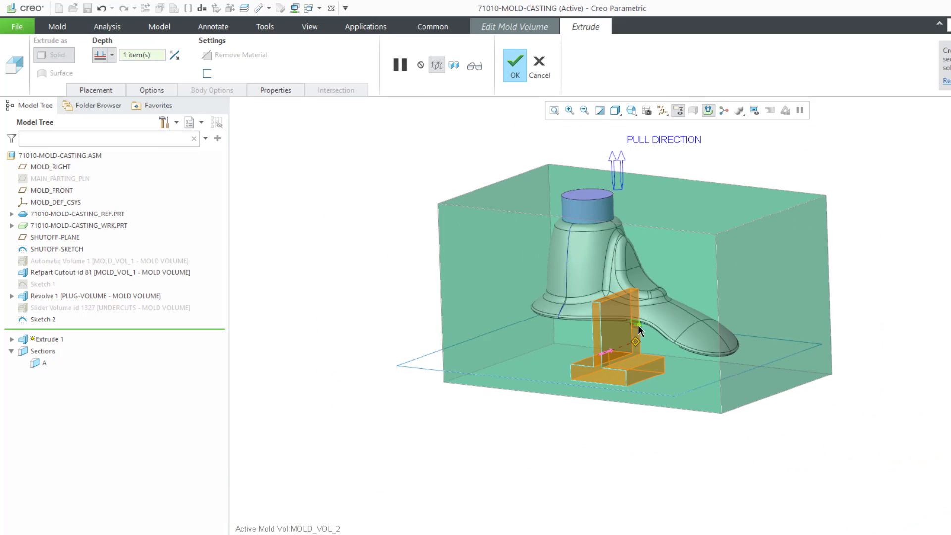
pyautogui.click(515, 73)
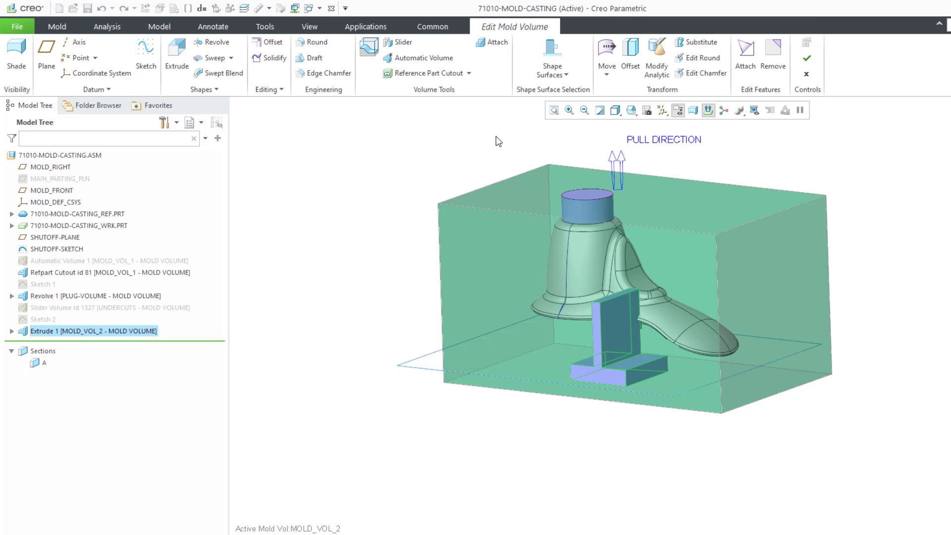
# Step: Rename the extruded mold volume as slider-1-volume and finish editing it
pyautogui.click(496, 139)
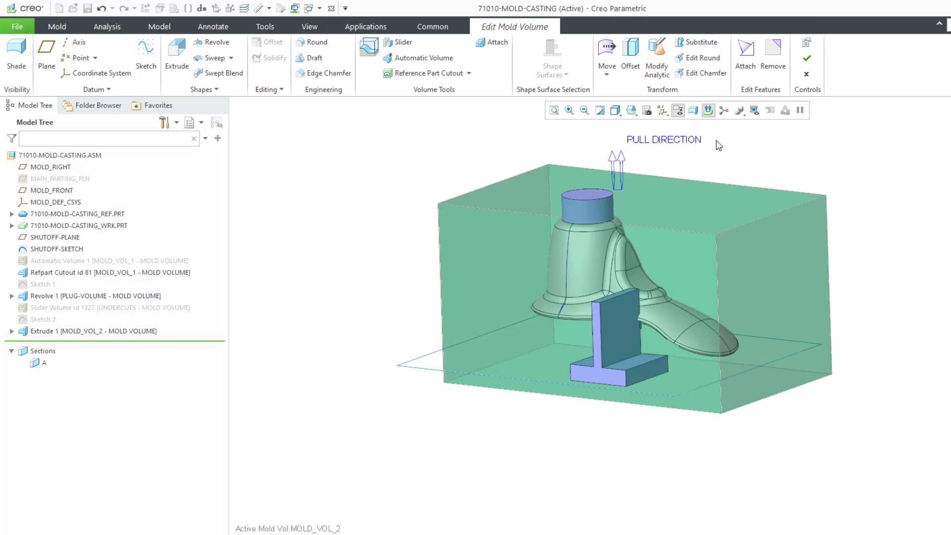
pyautogui.click(806, 46)
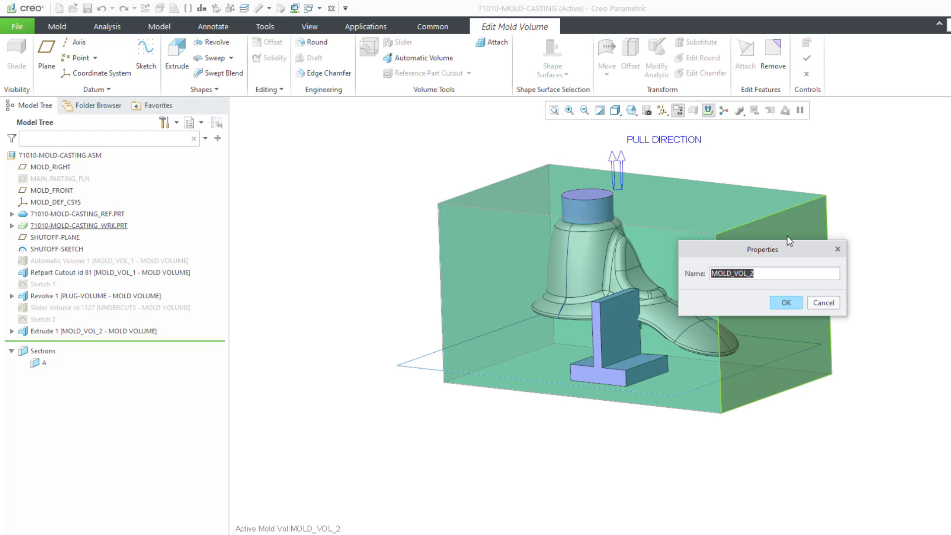
pyautogui.write('slider-1-volume')
pyautogui.press('Return')
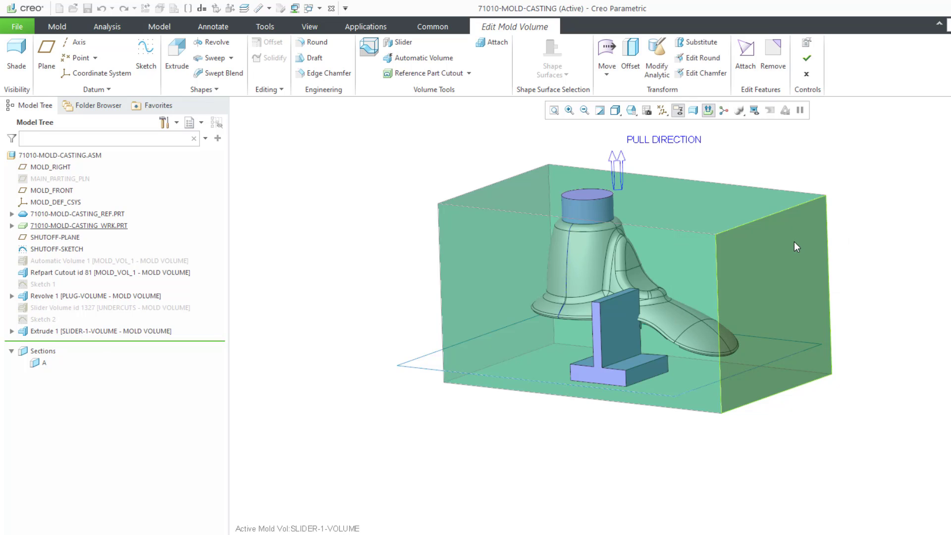
pyautogui.click(804, 60)
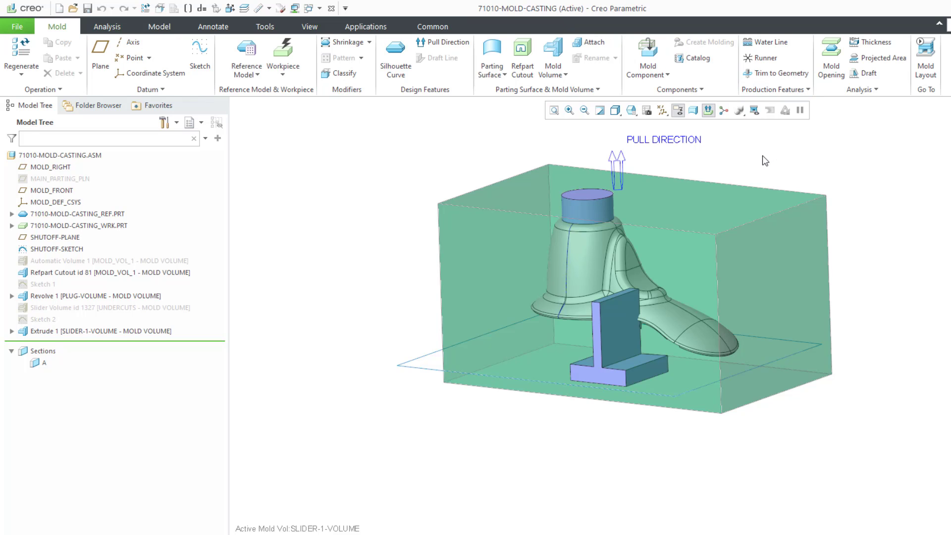
# Step: Create another mold volume and start a sketch on the workpiece's long side face opposite the first slider's sketch plane
pyautogui.click(554, 49)
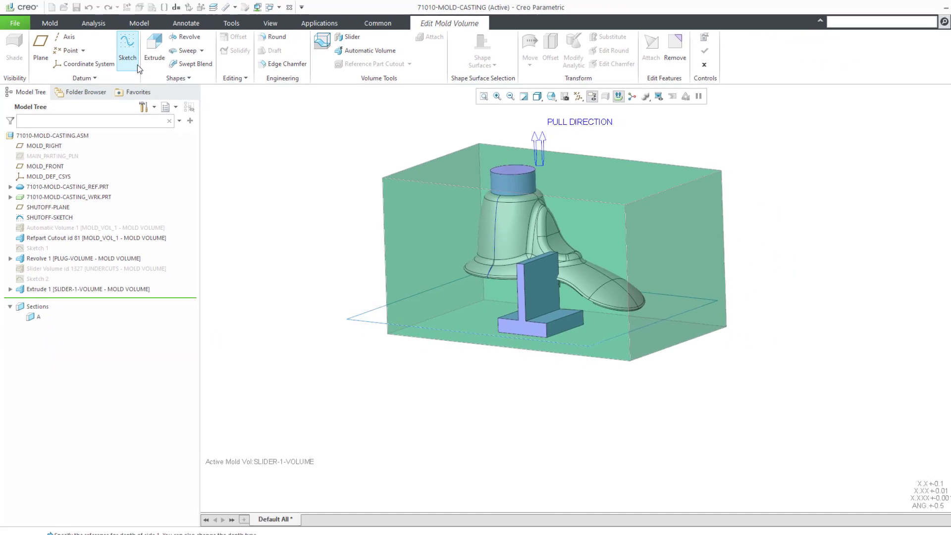
pyautogui.click(138, 64)
pyautogui.moveTo(520, 258)
pyautogui.mouseDown(button='middle')
pyautogui.moveTo(494, 213)
pyautogui.moveTo(492, 227)
pyautogui.mouseUp(button='middle')
pyautogui.scroll(-2, 492, 227)
pyautogui.scroll(4, 579, 265)
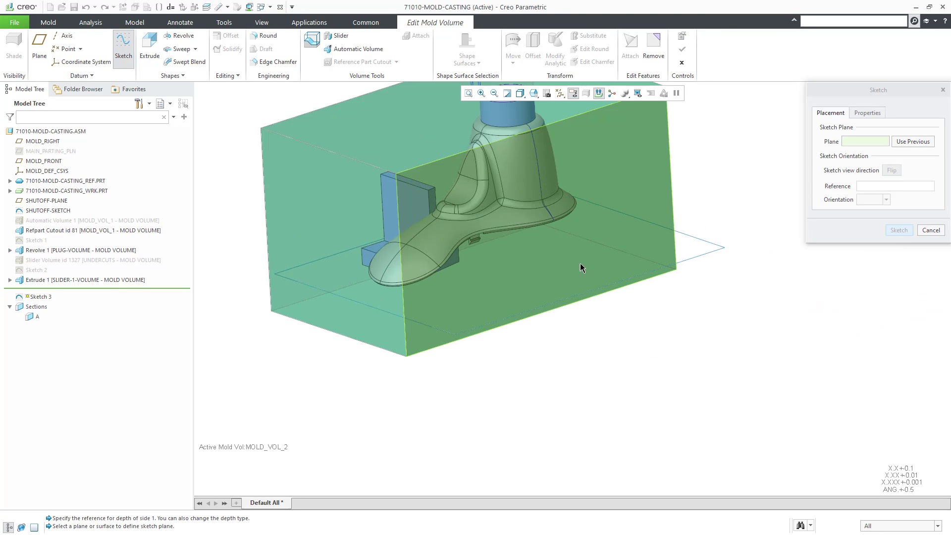
pyautogui.click(545, 250)
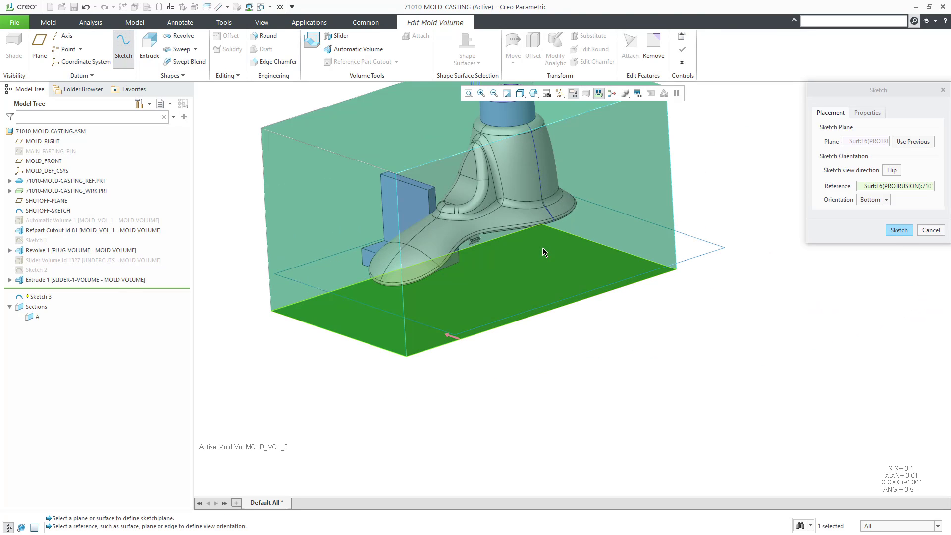
pyautogui.click(898, 230)
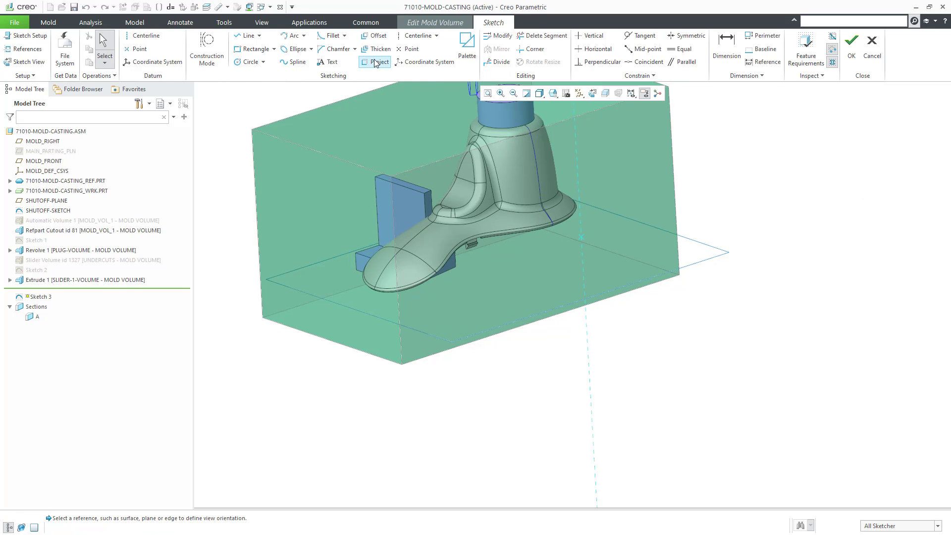
# Step: Project the first slider's inverted-T end face into the sketch as a loop and finish the sketch
pyautogui.click(374, 60)
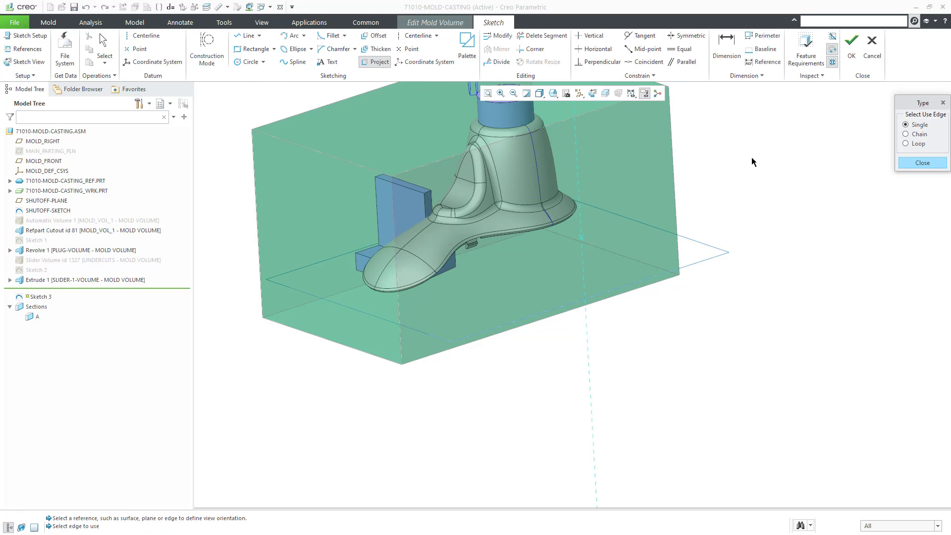
pyautogui.click(914, 147)
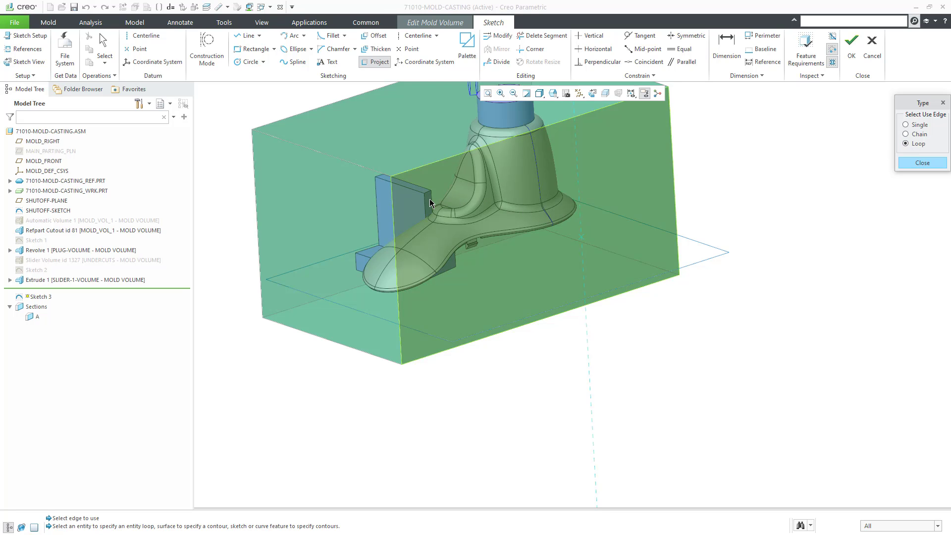
pyautogui.click(429, 205)
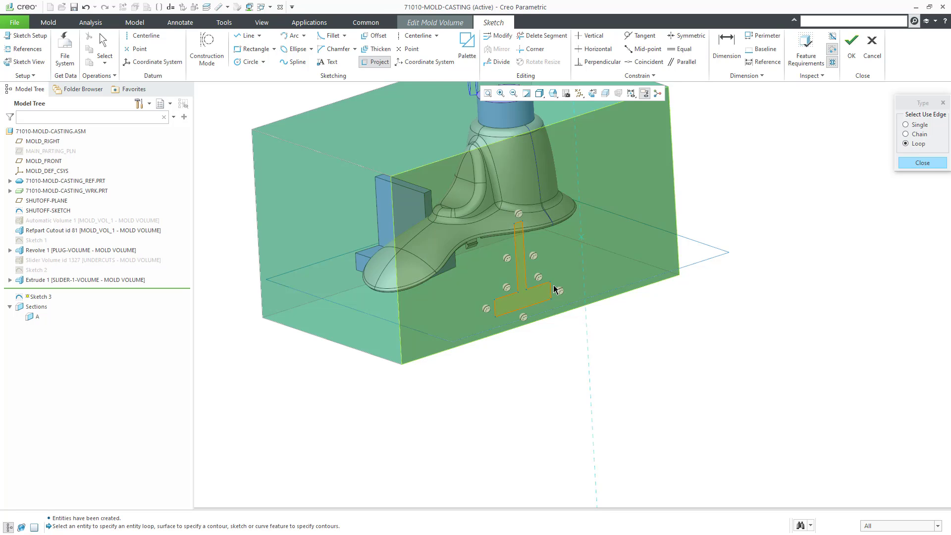
pyautogui.click(921, 163)
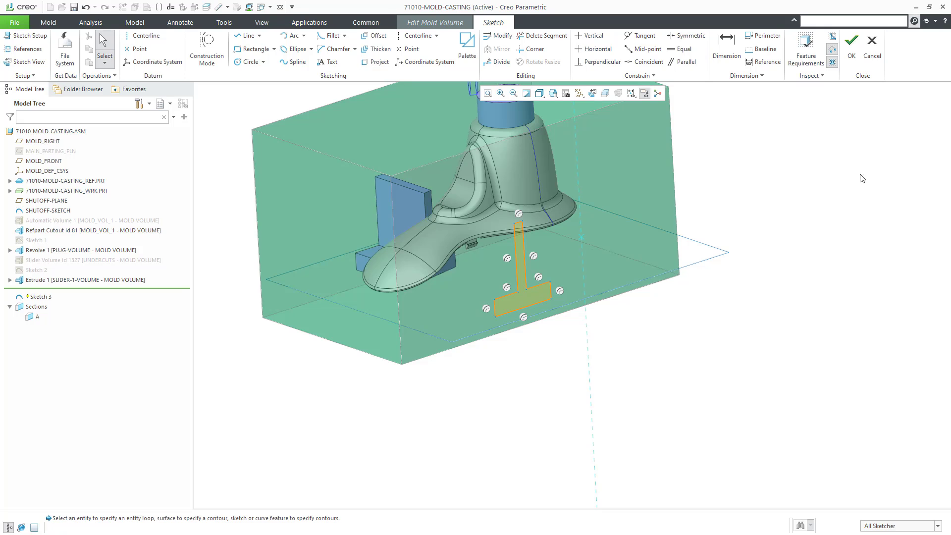
pyautogui.click(855, 58)
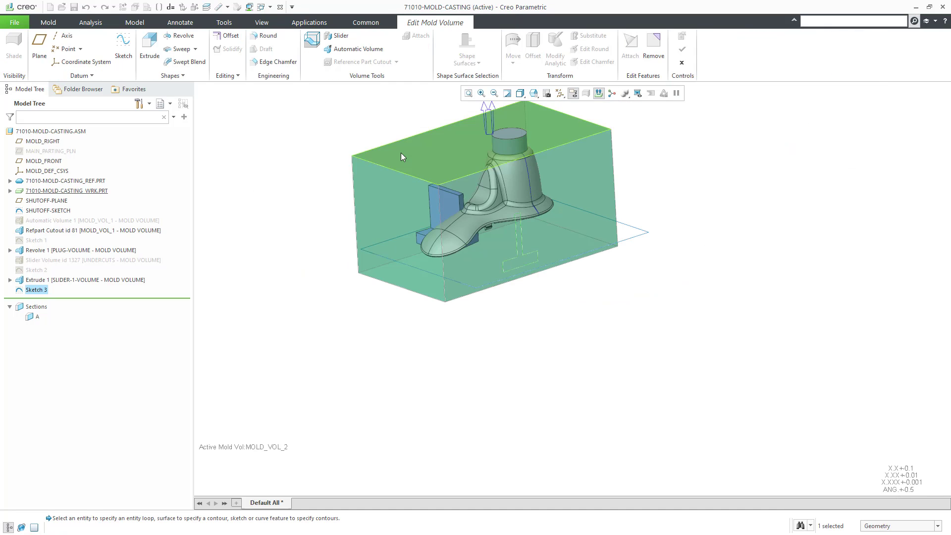
# Step: Extrude the projected profile inward with the To Selected depth option, up to the clip's facing side
pyautogui.click(149, 45)
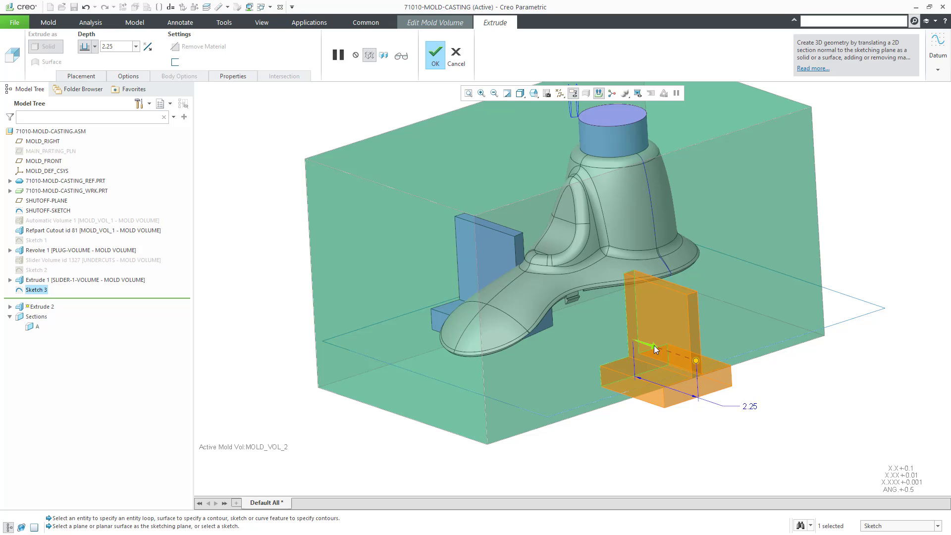
pyautogui.click(655, 349)
pyautogui.rightClick(570, 320)
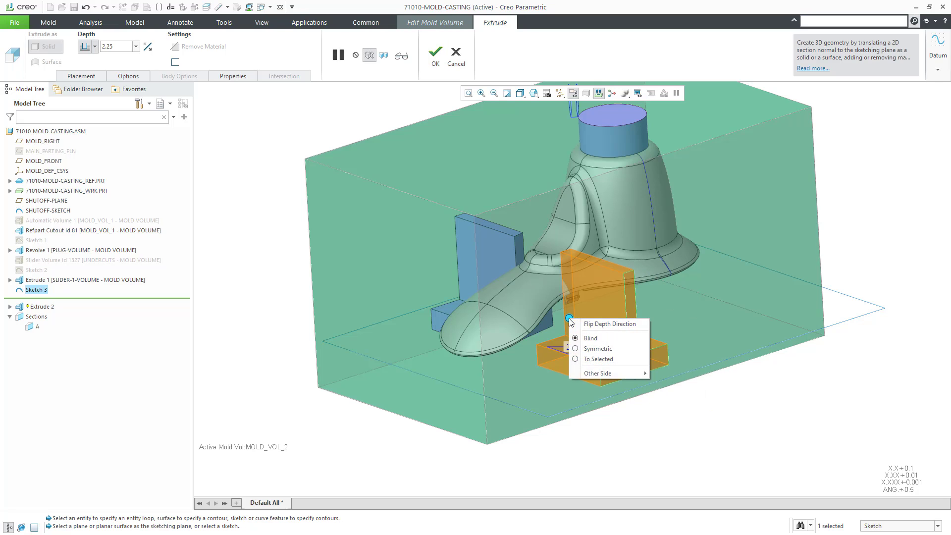
pyautogui.click(598, 359)
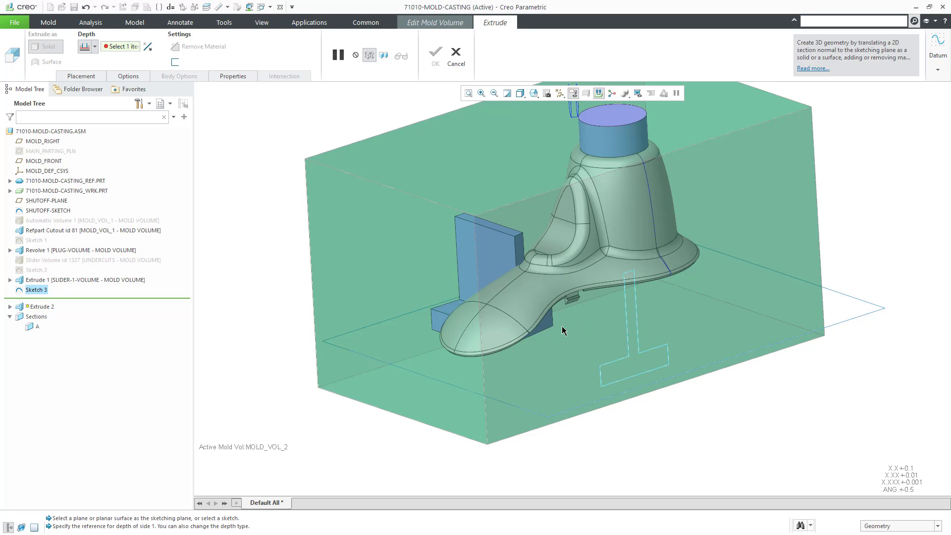
pyautogui.scroll(8, 577, 284)
pyautogui.click(577, 285)
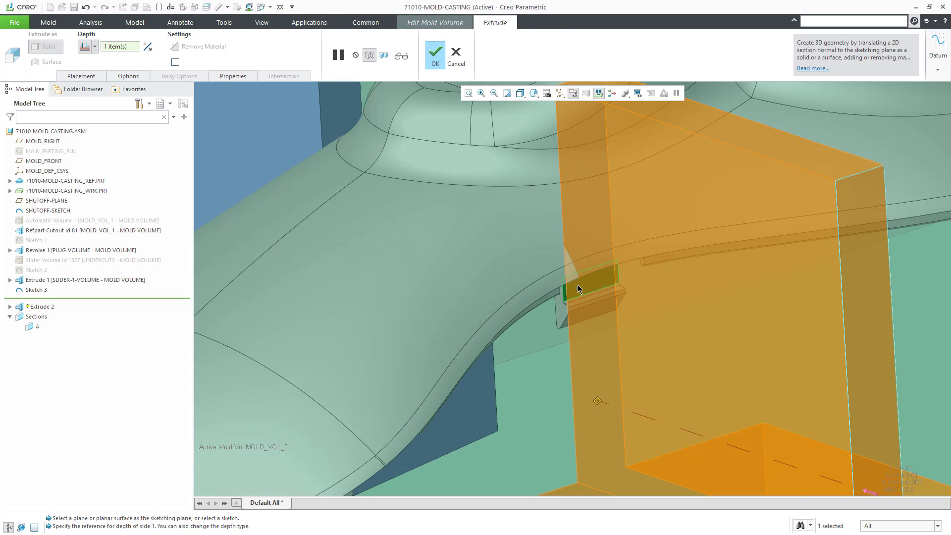
pyautogui.scroll(-8, 577, 285)
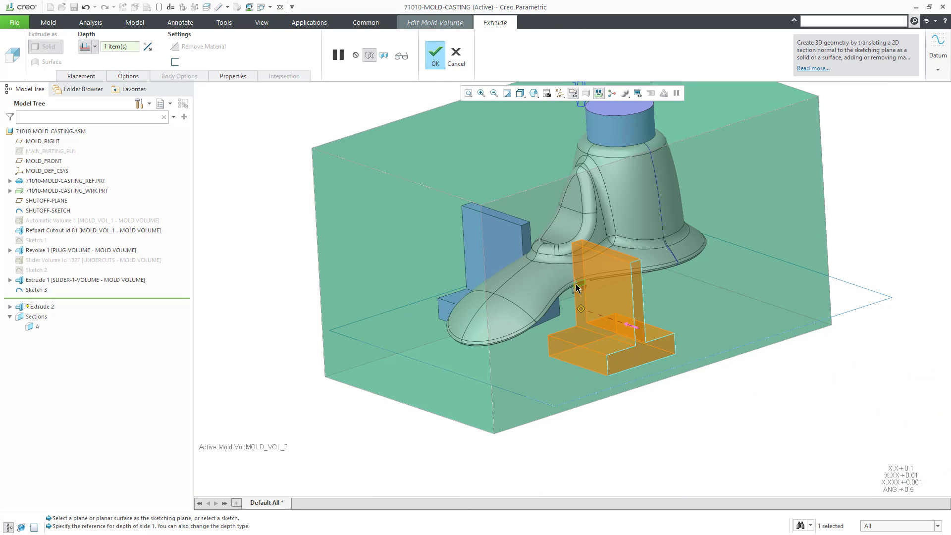
pyautogui.click(435, 63)
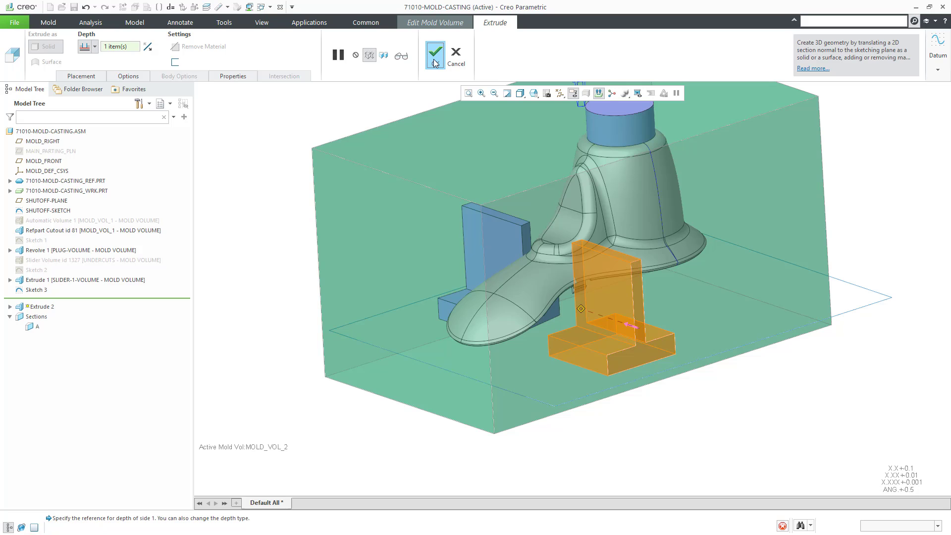
# Step: Accept the second slider's extrusion, rename its mold volume as slider-2-volume, and finish editing the volume
pyautogui.click(397, 117)
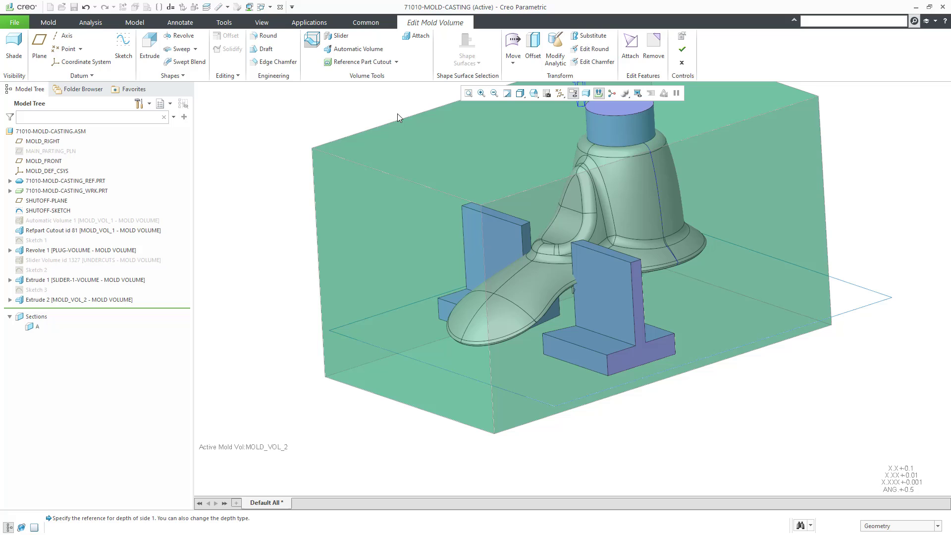
pyautogui.click(682, 38)
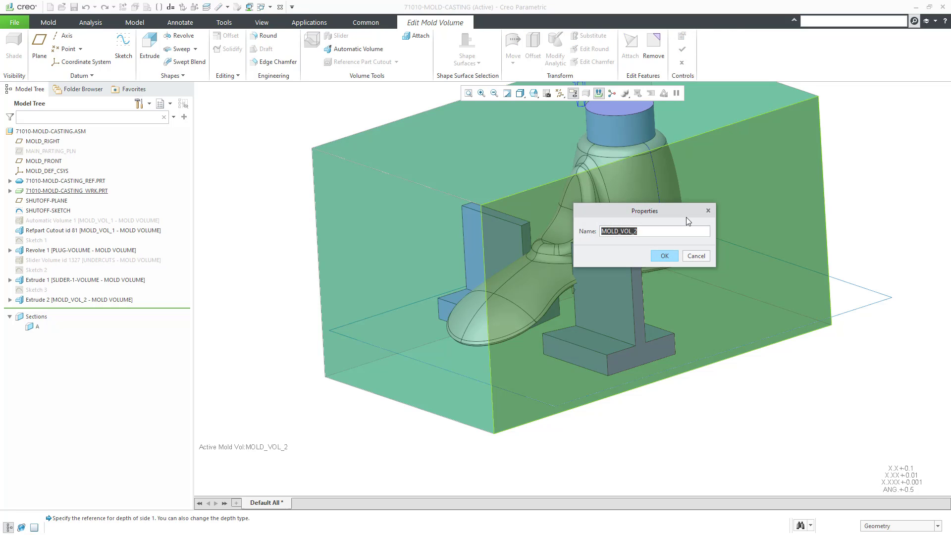
pyautogui.write('slider-2-volume')
pyautogui.press('Return')
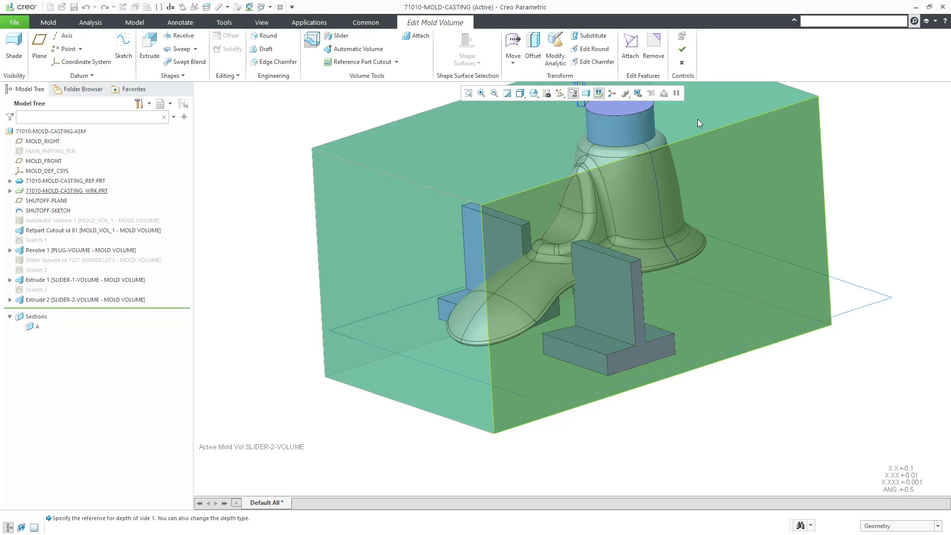
pyautogui.click(681, 48)
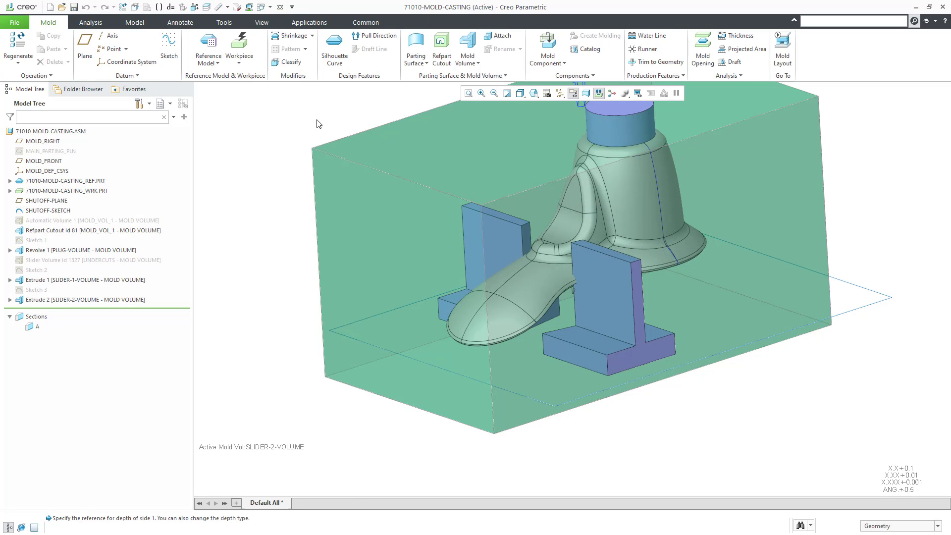
pyautogui.scroll(-2, 513, 409)
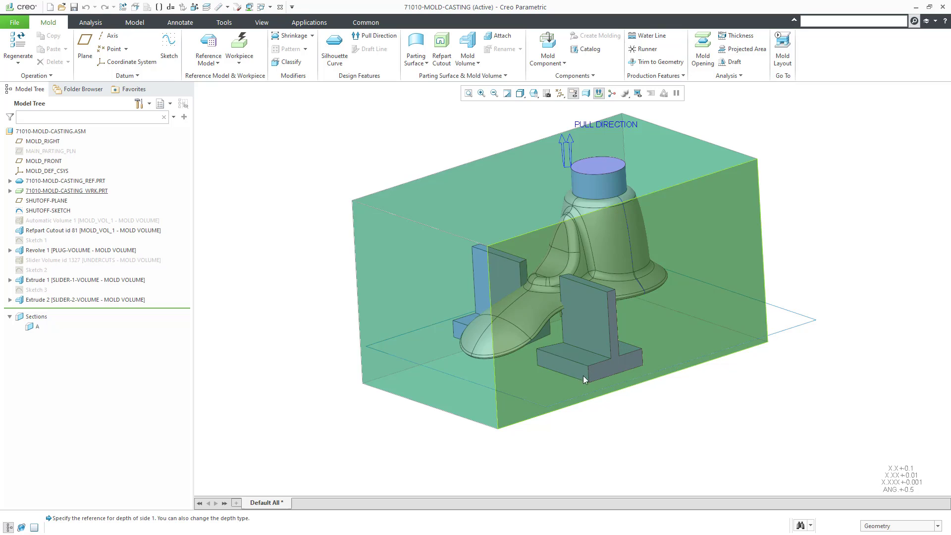
pyautogui.moveTo(583, 375)
pyautogui.mouseDown(button='middle')
pyautogui.moveTo(630, 361)
pyautogui.moveTo(661, 366)
pyautogui.moveTo(639, 378)
pyautogui.moveTo(667, 363)
pyautogui.moveTo(656, 358)
pyautogui.moveTo(664, 349)
pyautogui.mouseUp(button='middle')
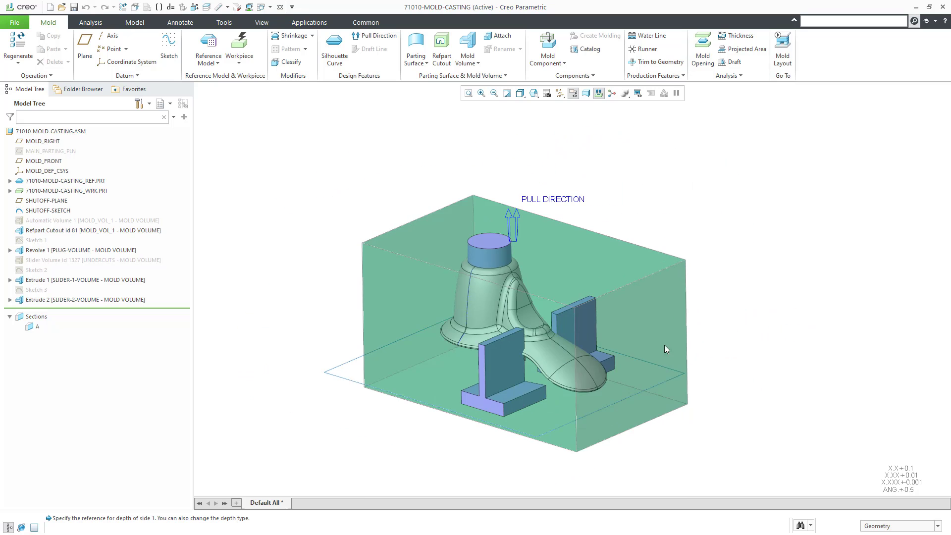
pyautogui.scroll(3, 528, 421)
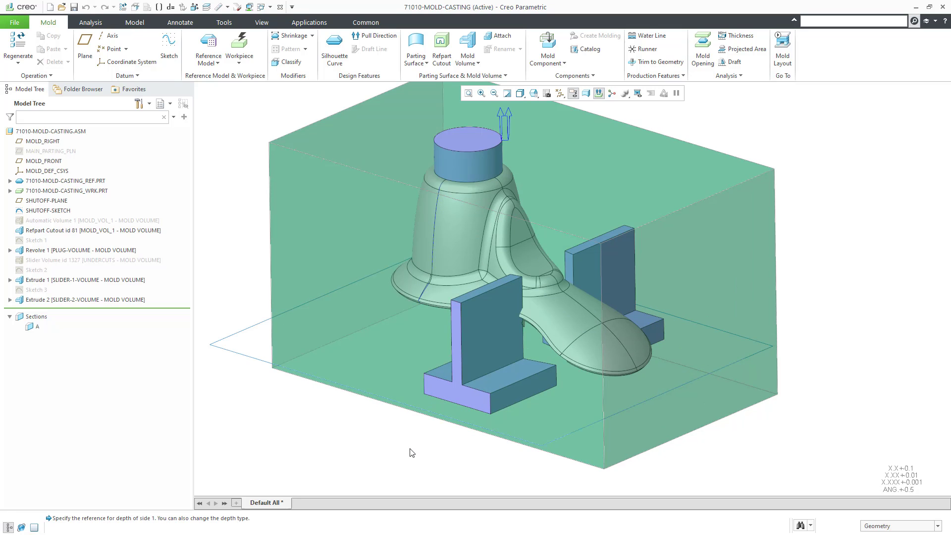